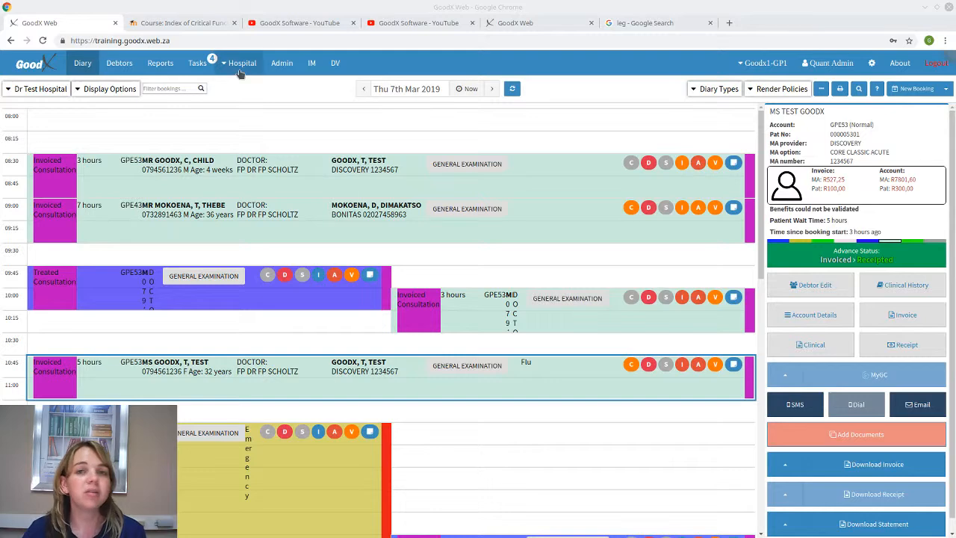
Review the Billing Corrections section of the GoodX Learning Centre's Index of Critical Functions, and return to the GoodX Web diary
left_click(159, 25)
scroll(340, 239, "up", 2)
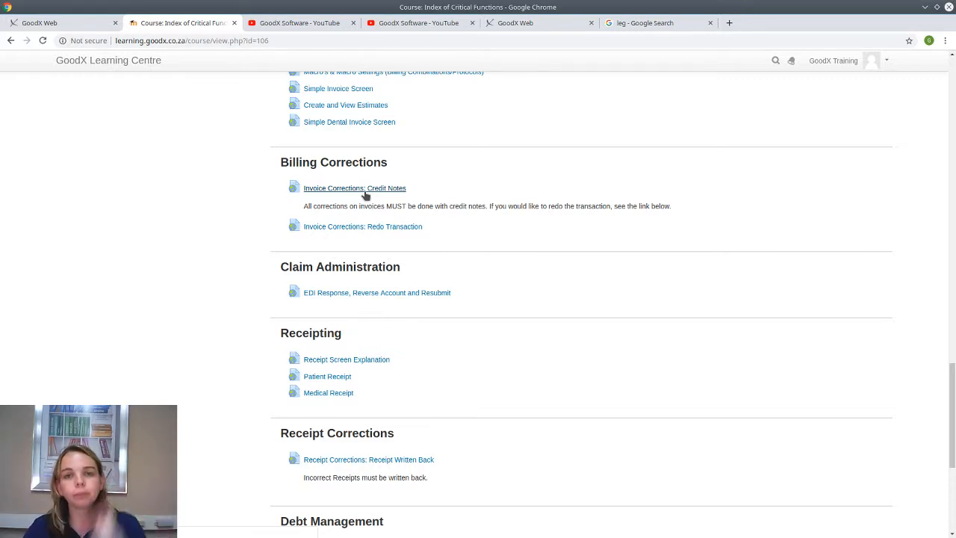
left_click(21, 22)
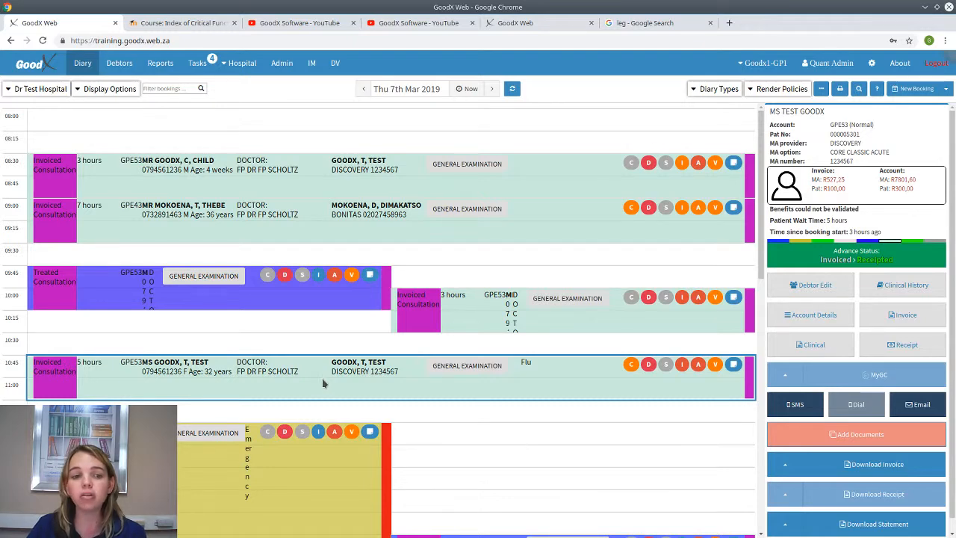
Issue a credit note for the R627,25 invoice on the 10:45 booking's account, giving "Incorrect Patient" as the credit reason
left_click(809, 314)
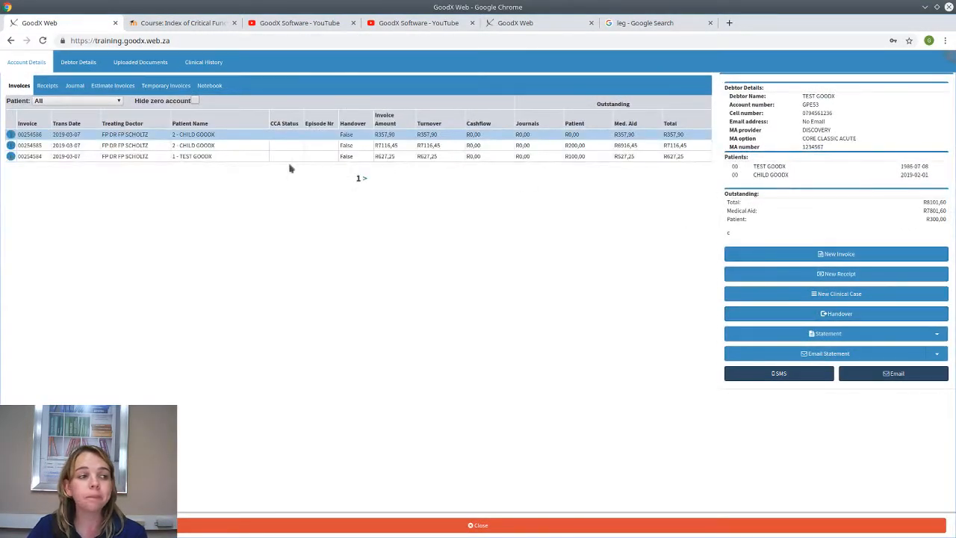
left_click(189, 156)
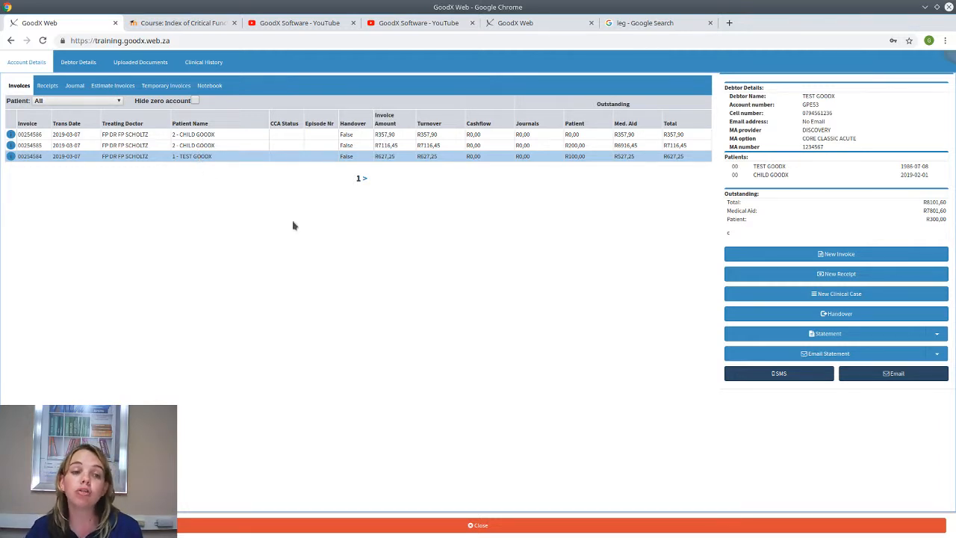
left_click(339, 157)
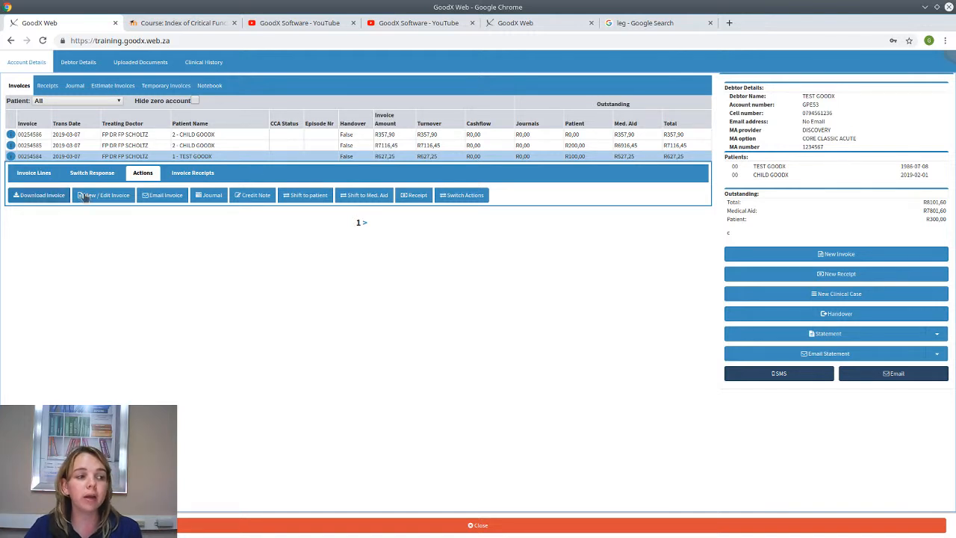
left_click(252, 197)
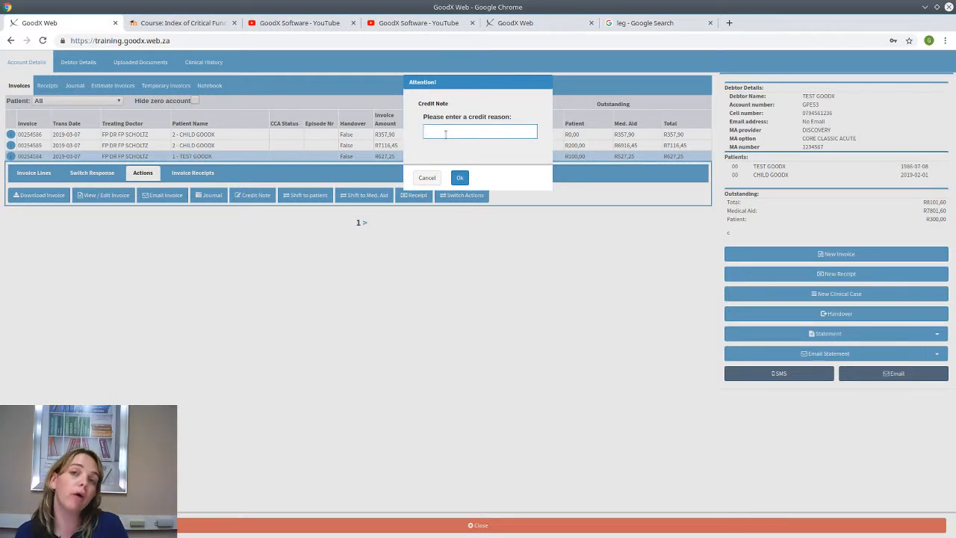
type("Incorrect")
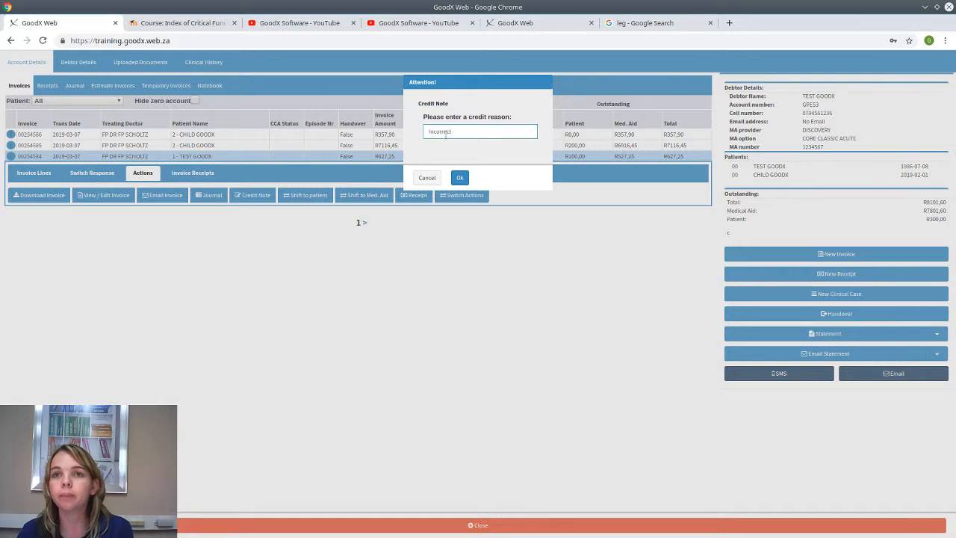
type(" Patient")
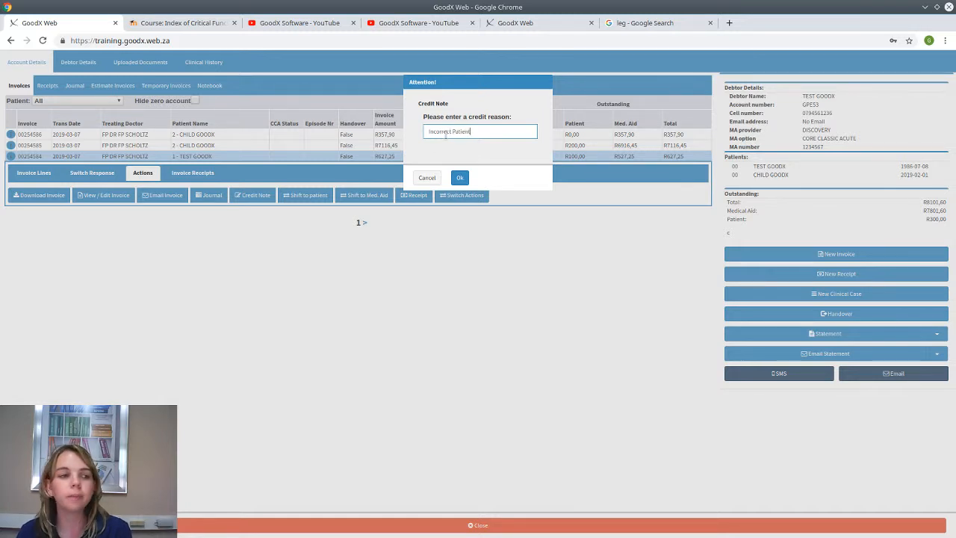
left_click(460, 179)
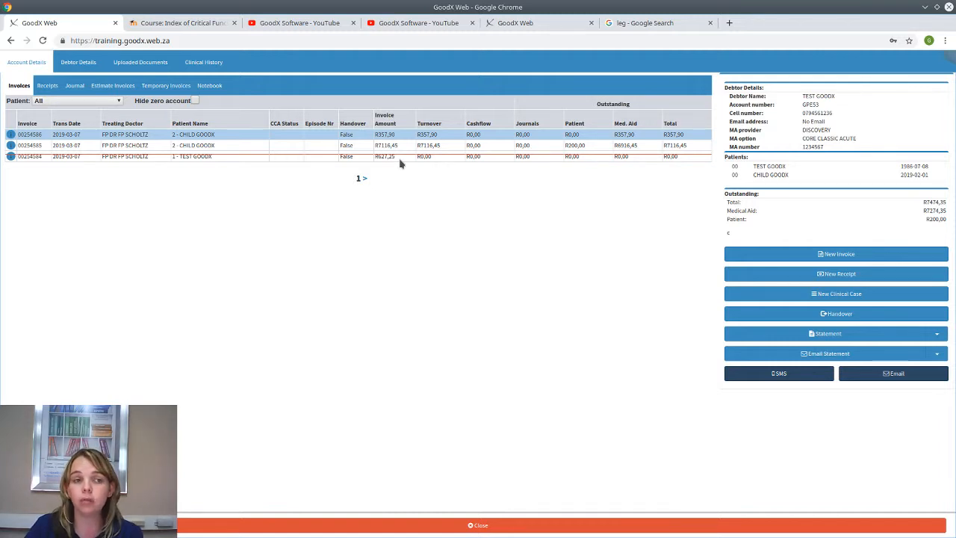
Reopen the same booking's account details from the diary and check which actions the credited R627,25 invoice offers
left_click(443, 527)
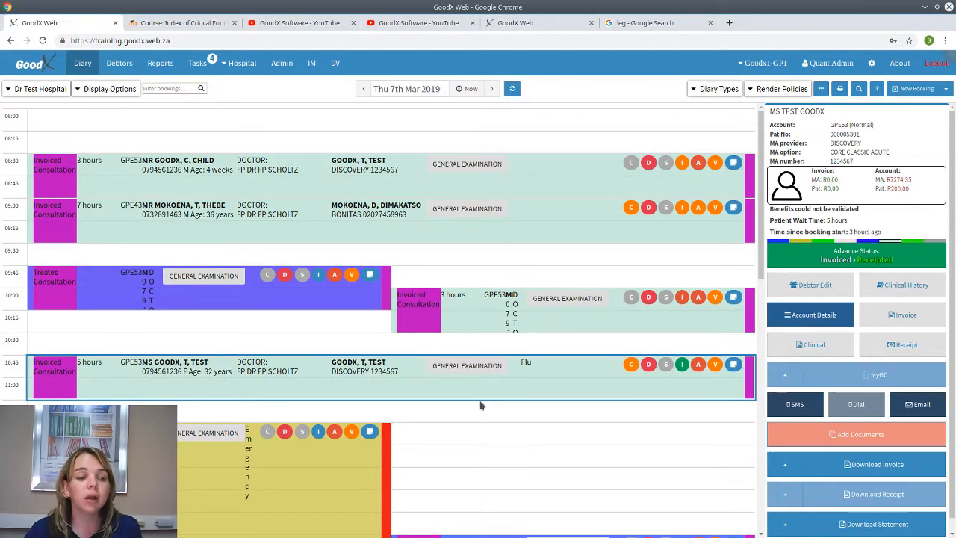
left_click(817, 317)
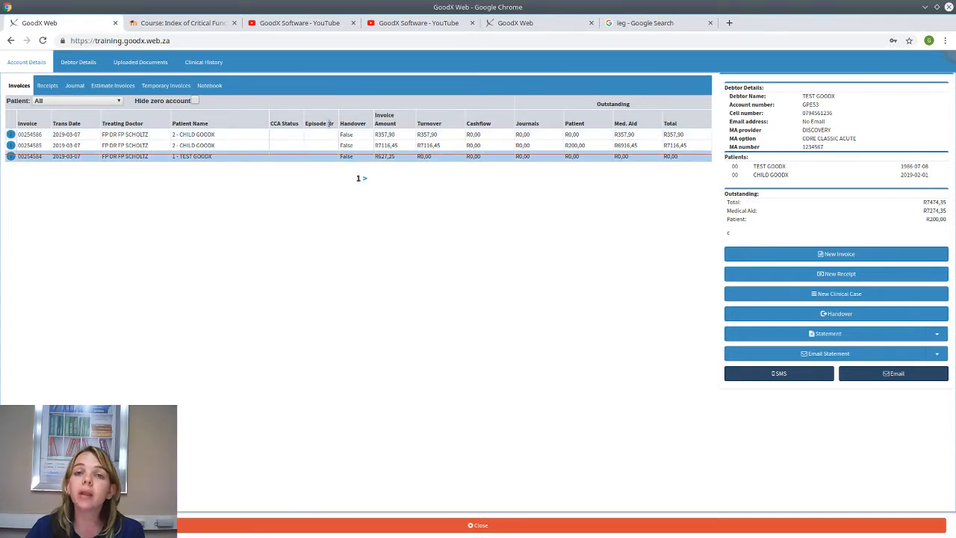
left_click(330, 157)
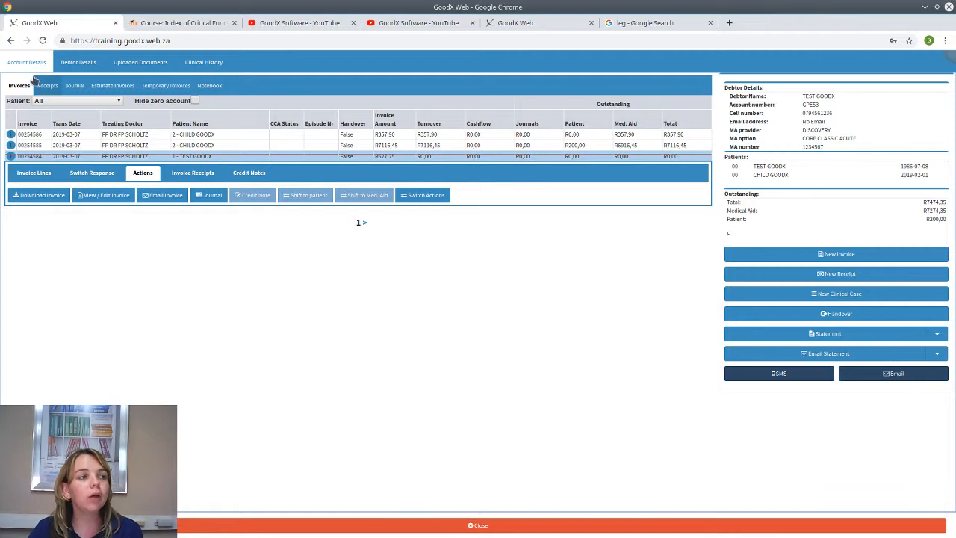
left_click(434, 529)
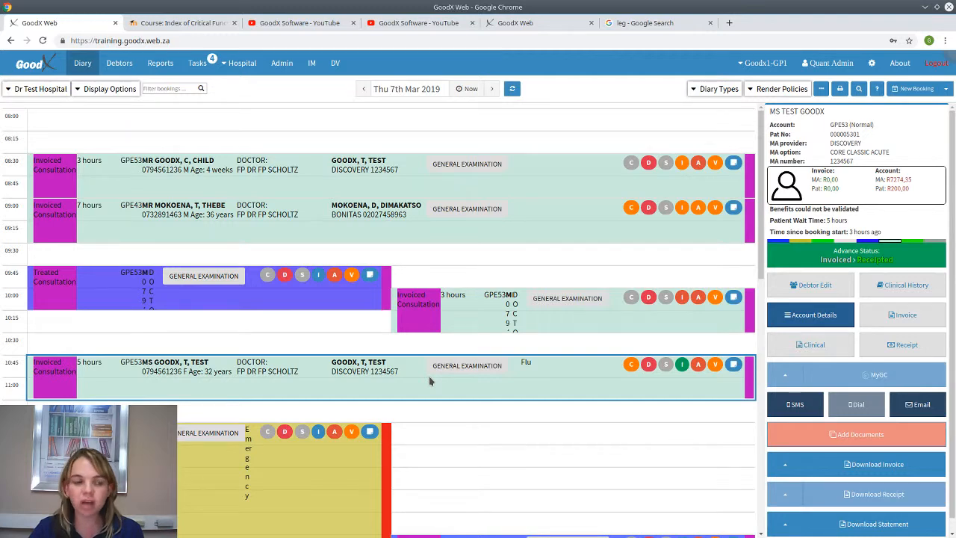
Open the R7116,45 invoice from the booking's account details and redo it with "Incorrect code" as the credit note reason
left_click(802, 317)
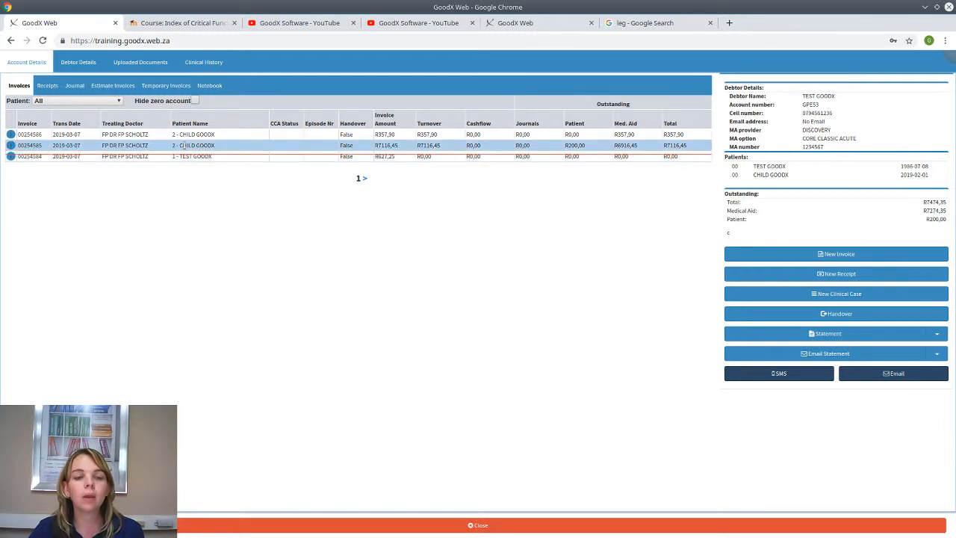
left_click(219, 147)
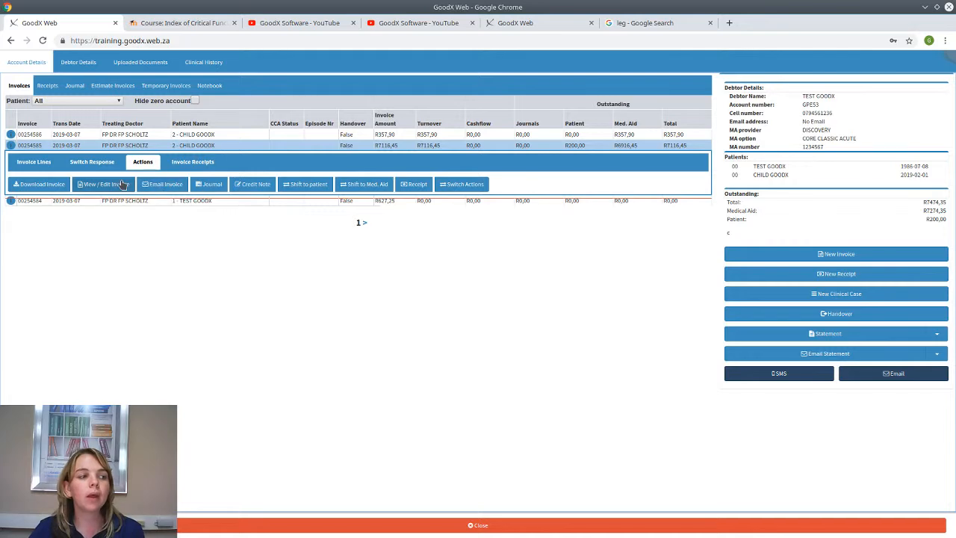
left_click(105, 184)
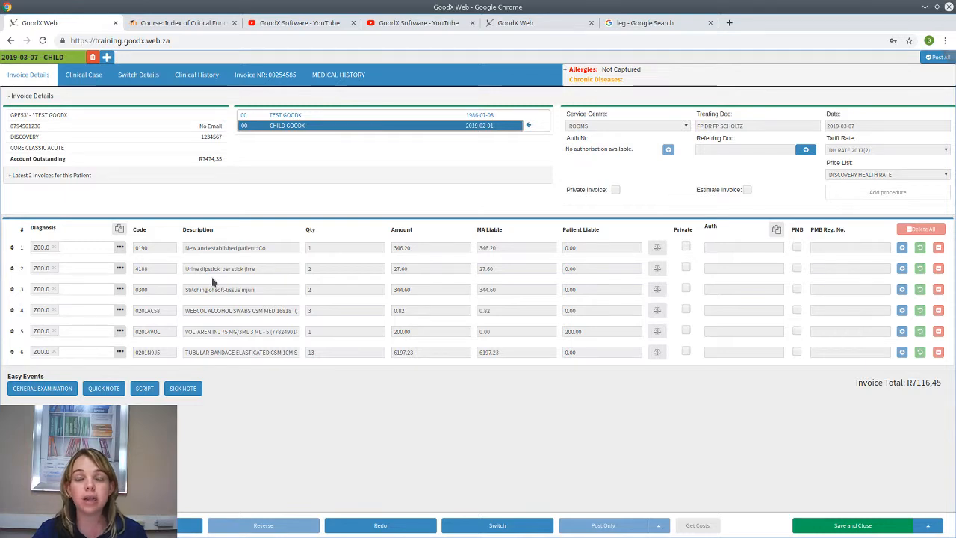
left_click(362, 532)
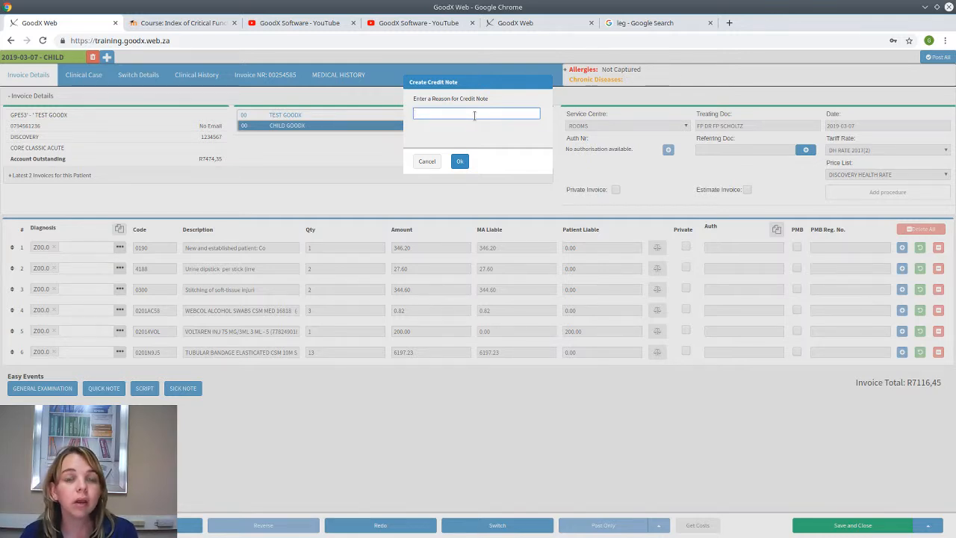
type("Incor")
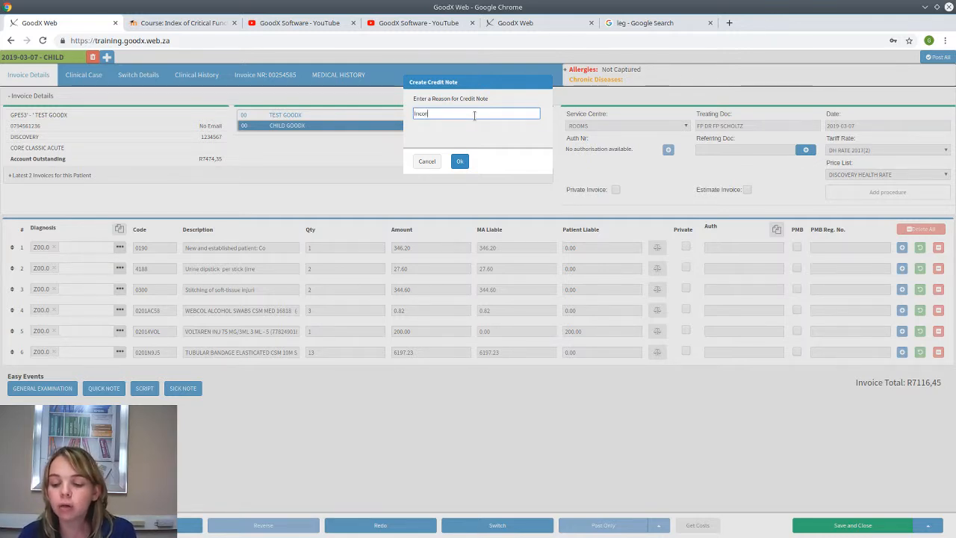
type("rect code")
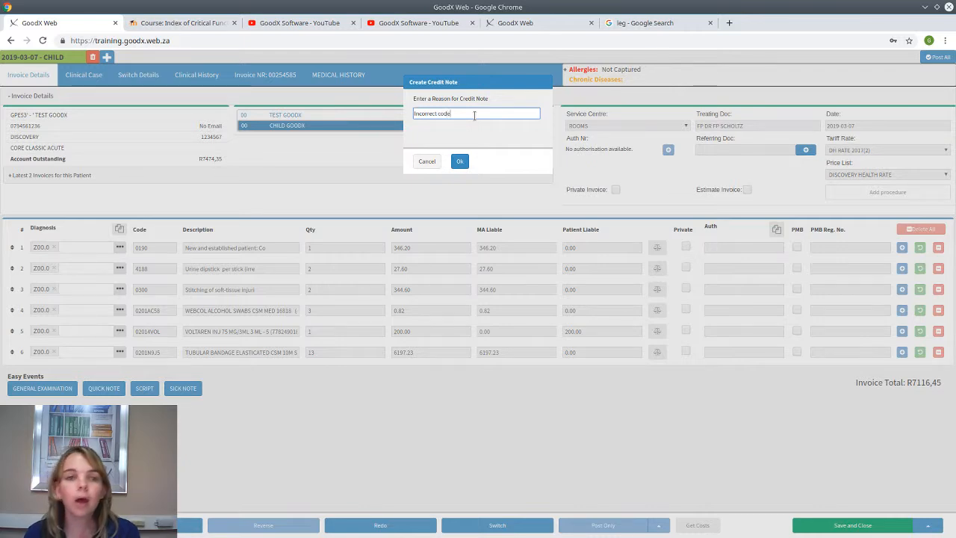
left_click(460, 161)
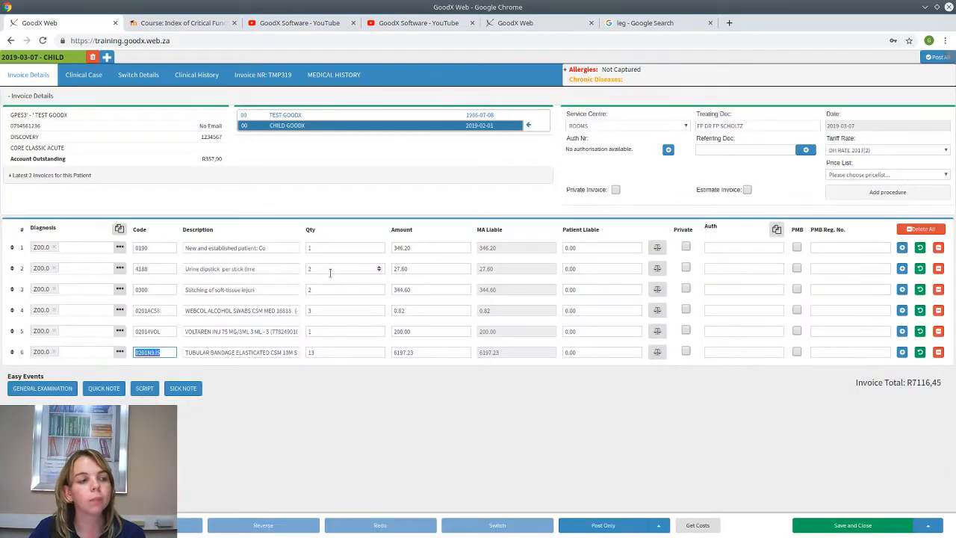
Remove the urine dipstick line, code 4188, from the redone invoice and post the invoice only
left_click(939, 269)
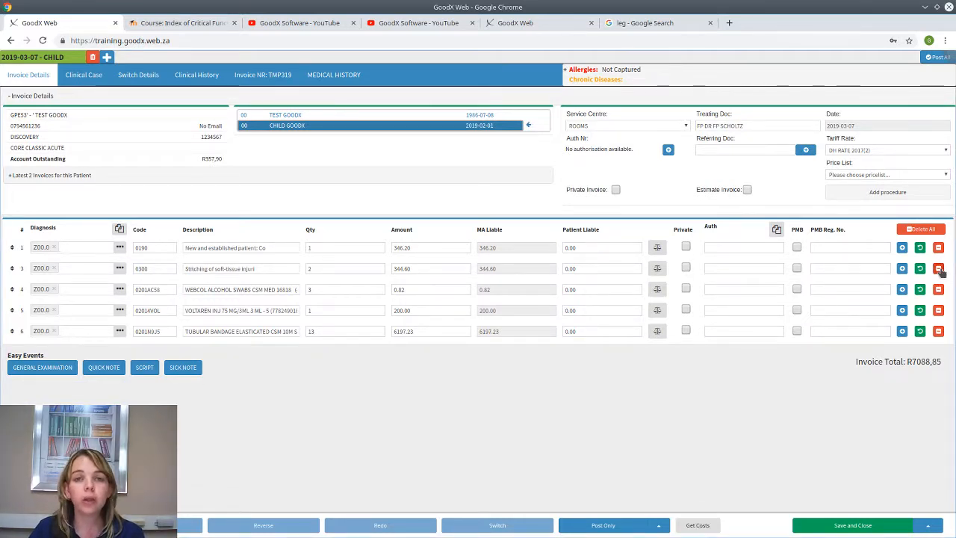
left_click(623, 528)
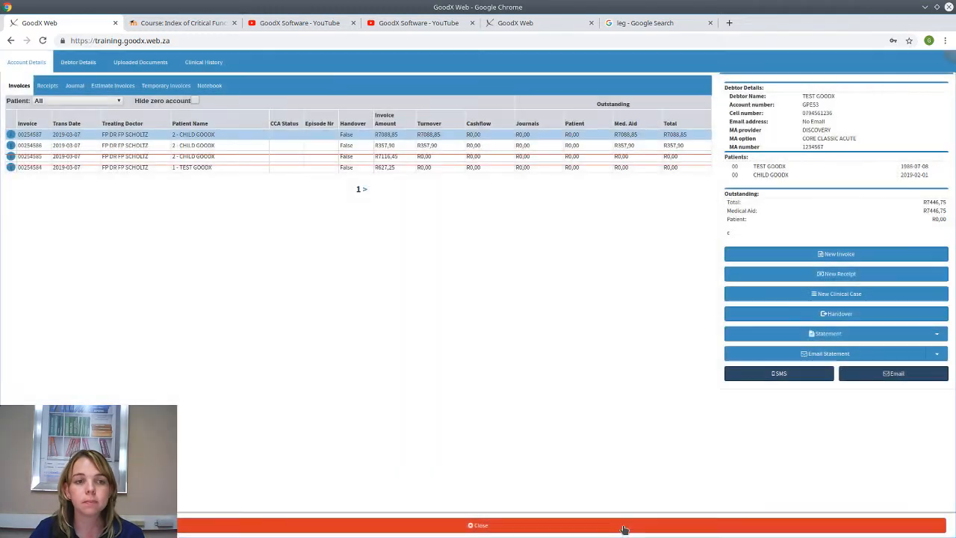
Compare the credited and active invoices on the account and expand the actions of the reissued R7088,85 invoice
left_click(386, 157)
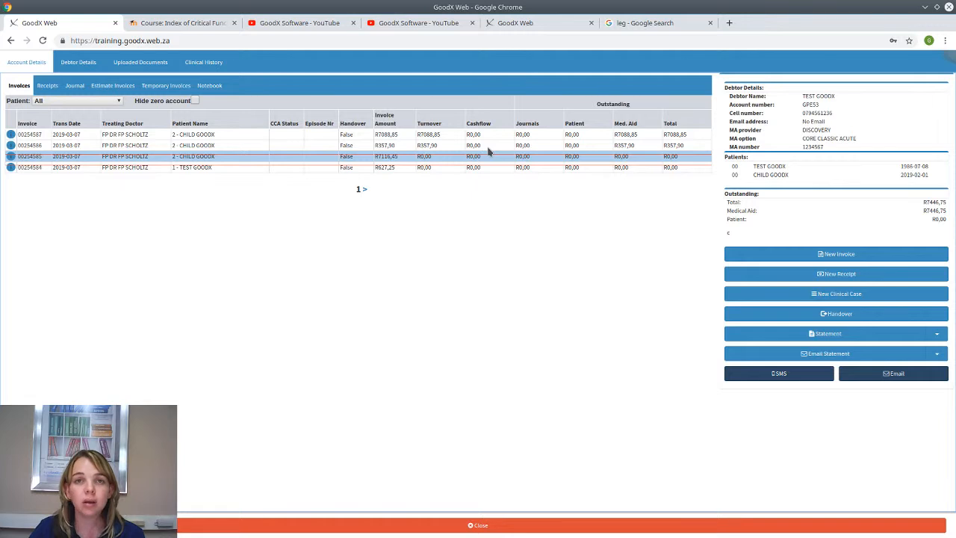
left_click(384, 147)
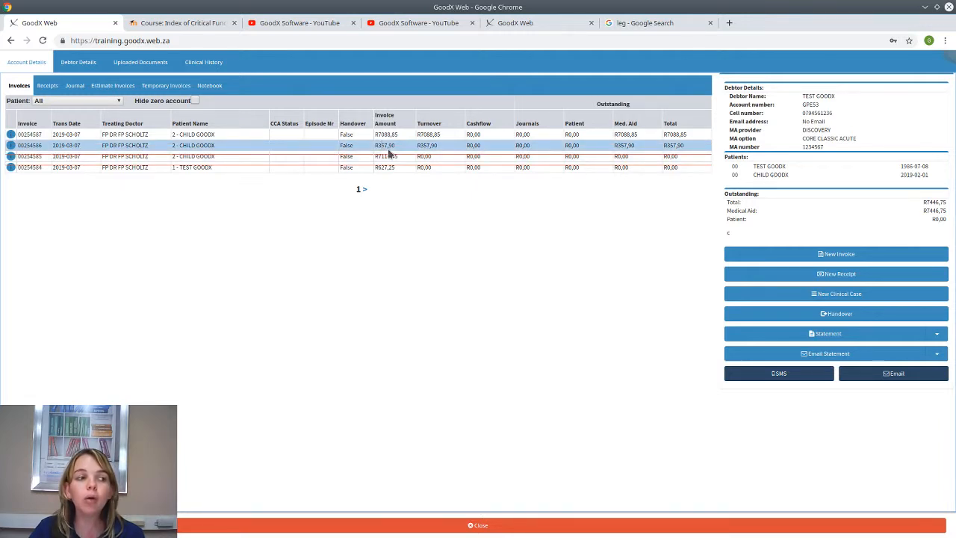
left_click(441, 136)
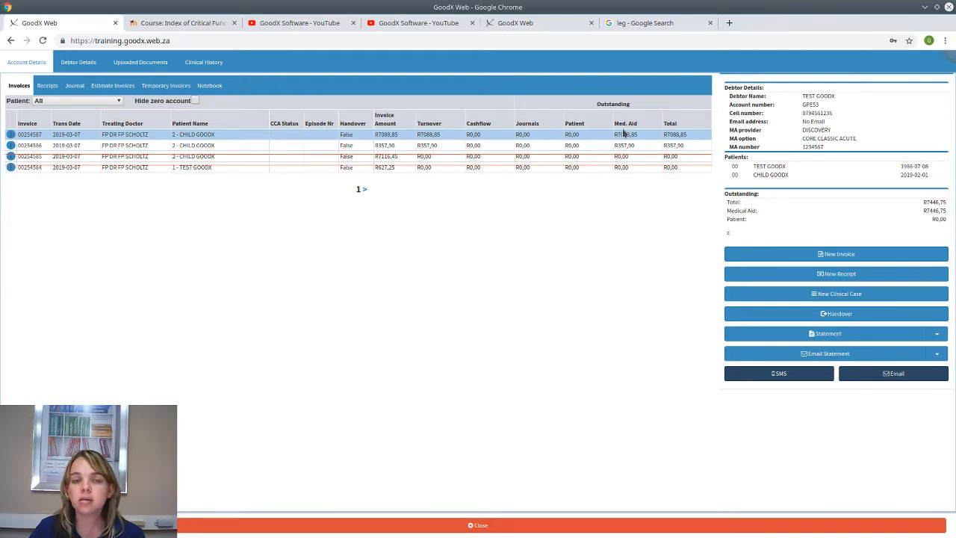
left_click(491, 138)
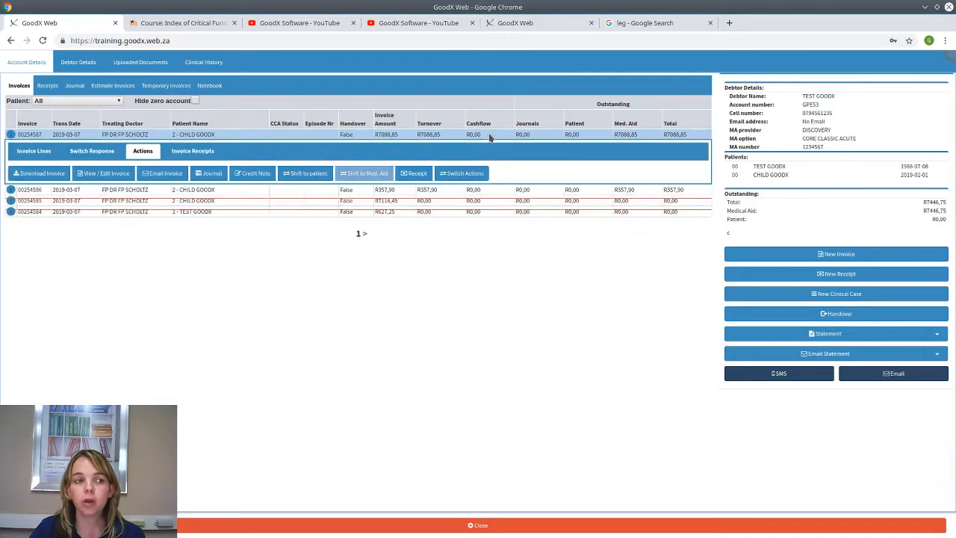
left_click(491, 137)
left_click(490, 137)
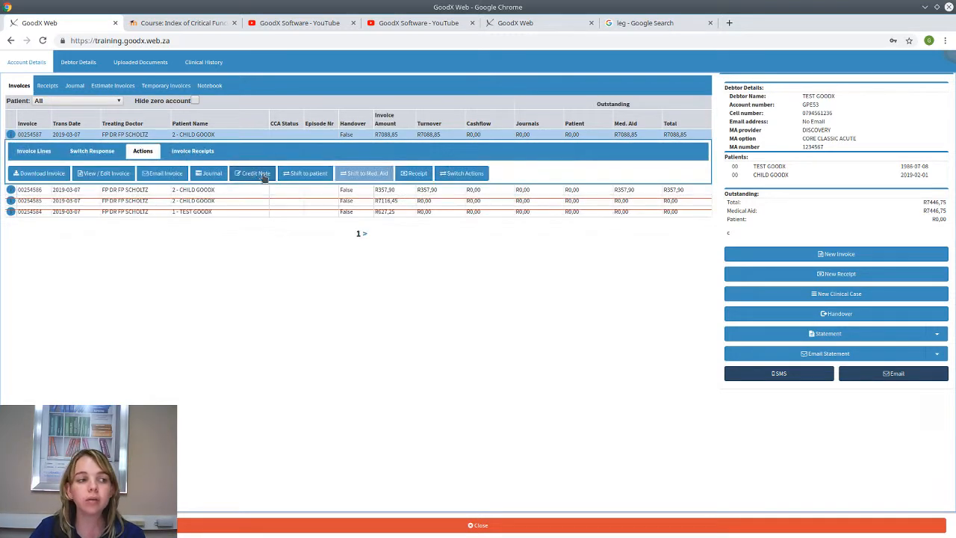
View the invoice details of the reissued R7088,85 invoice and return to the account's invoice list
left_click(101, 176)
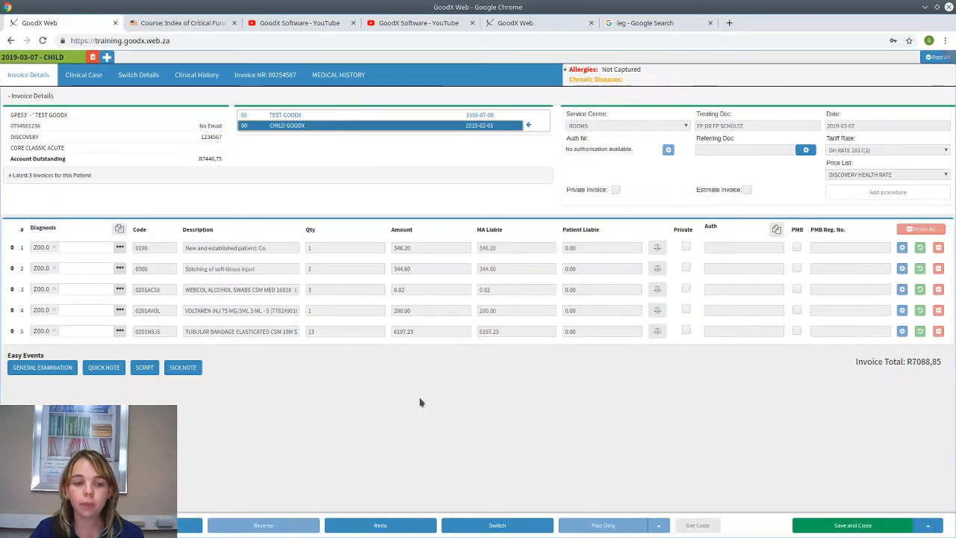
left_click(146, 525)
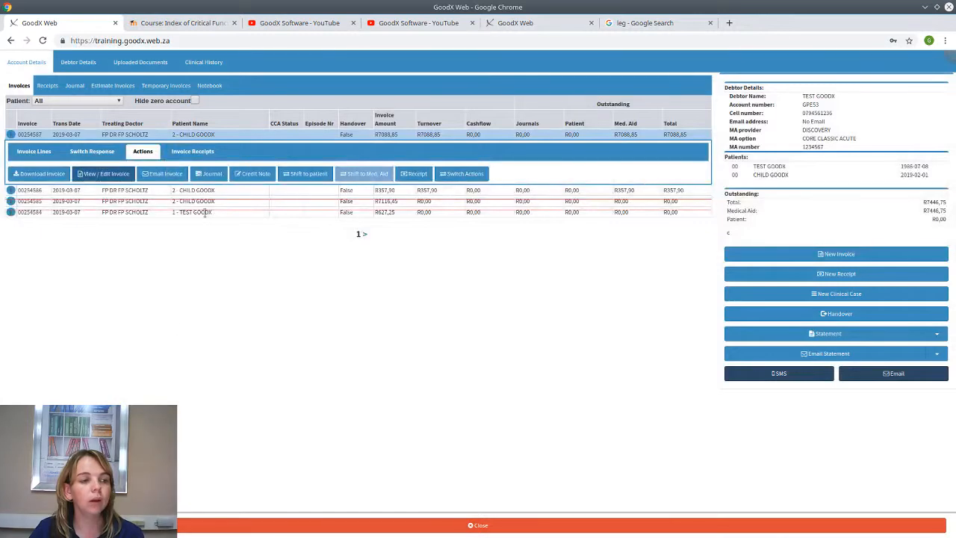
left_click(90, 176)
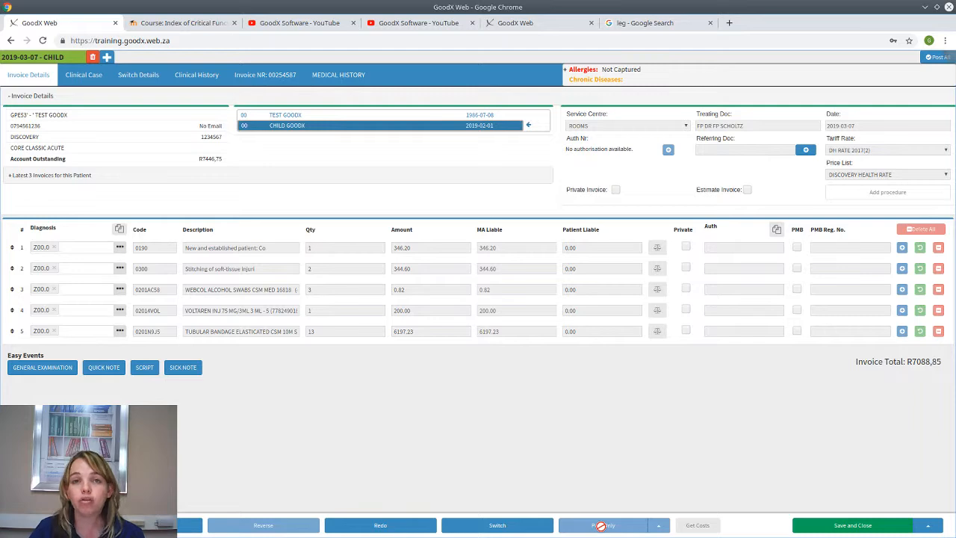
left_click(47, 525)
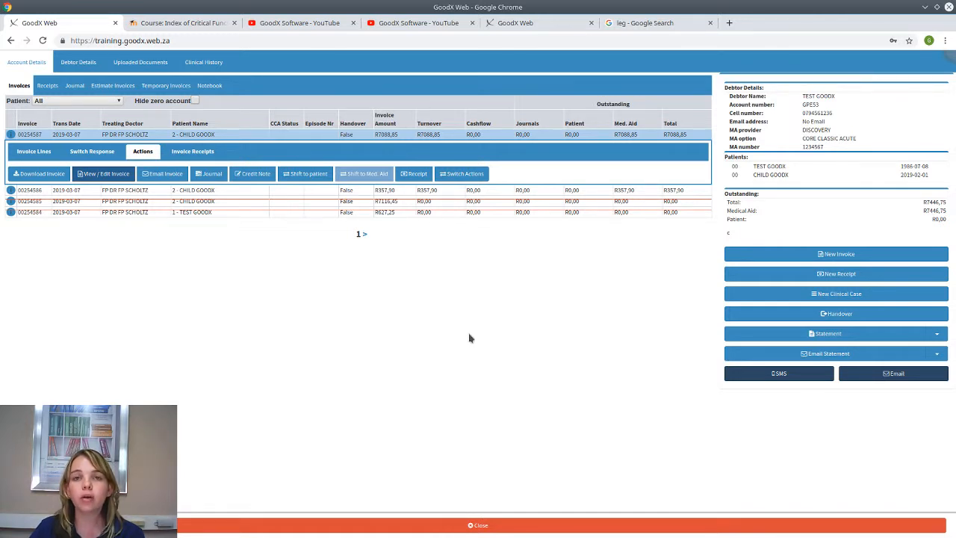
Consult the correction and Debt Management sections of the Learning Centre's course index, and return to the account details in GoodX Web
left_click(153, 28)
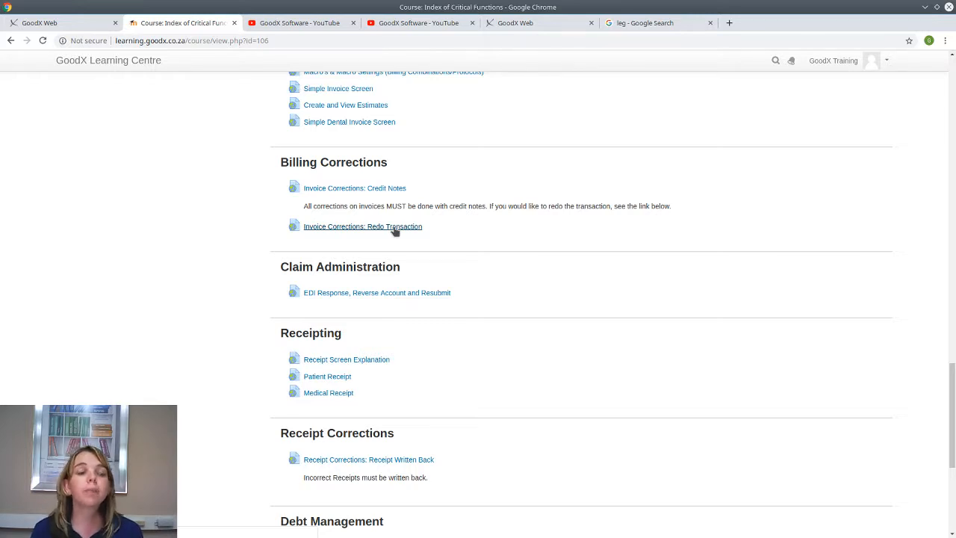
scroll(394, 231, "down", 3)
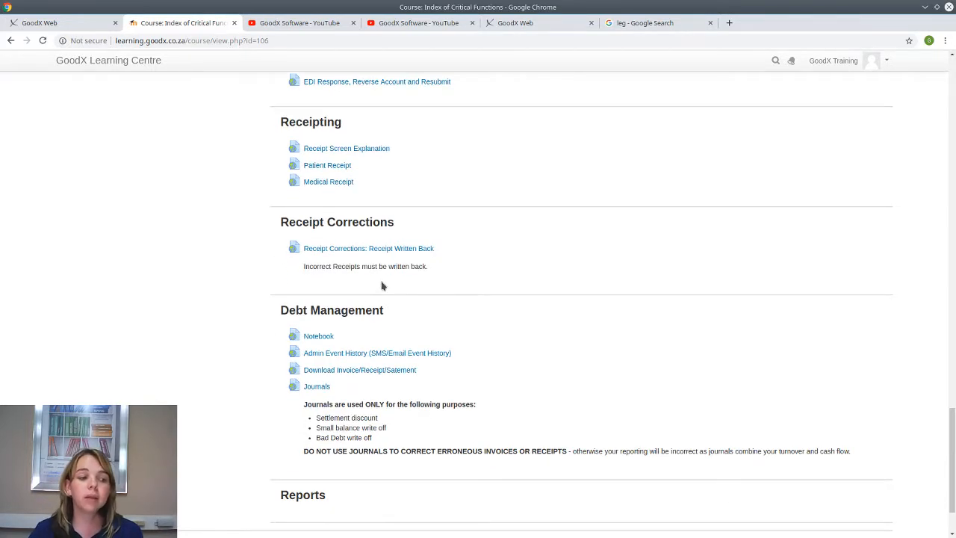
scroll(381, 286, "up", 4)
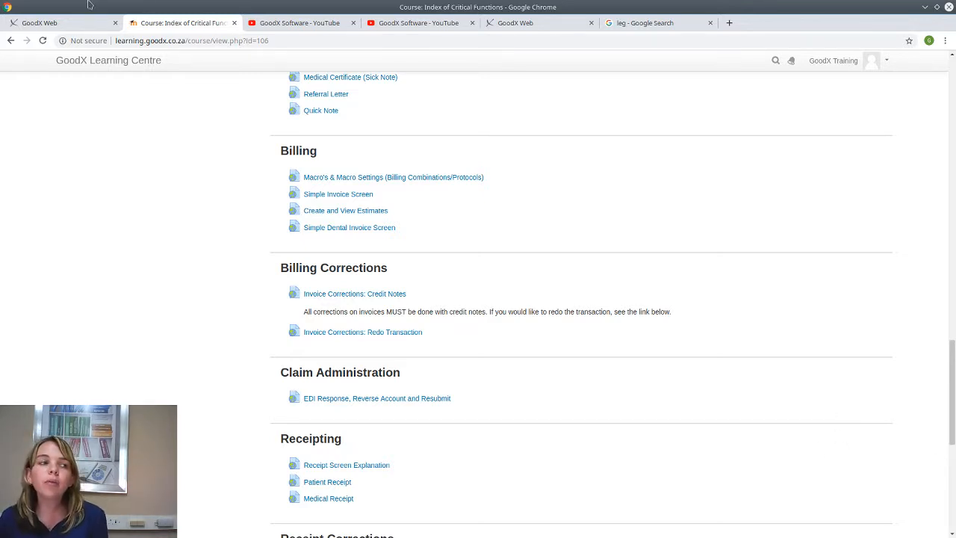
left_click(54, 22)
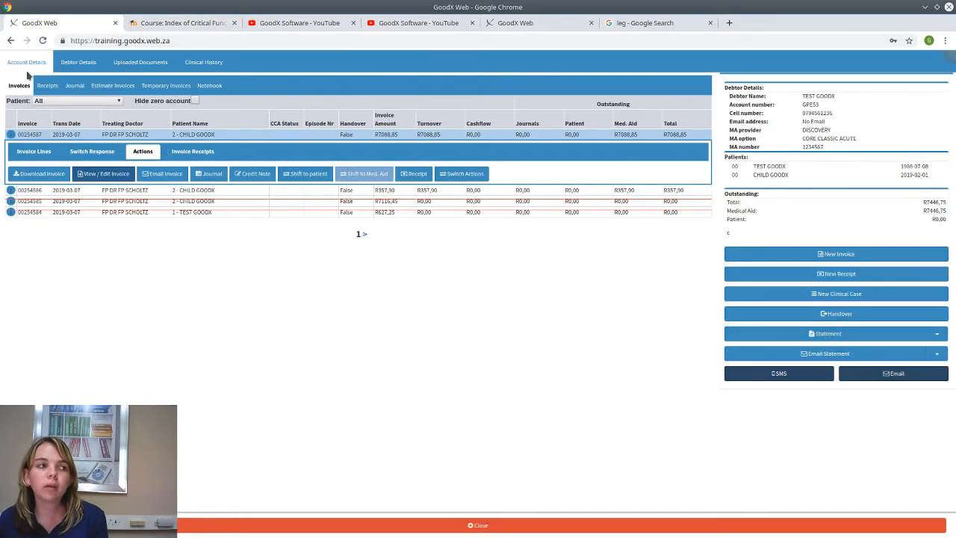
Return to the diary and open the account details for the patient booked at 08:30
left_click(213, 525)
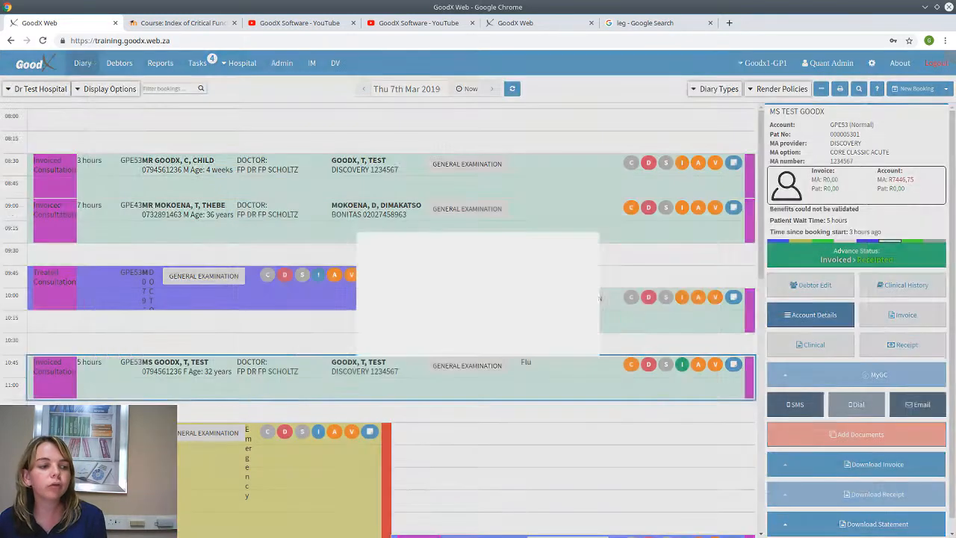
left_click(217, 169)
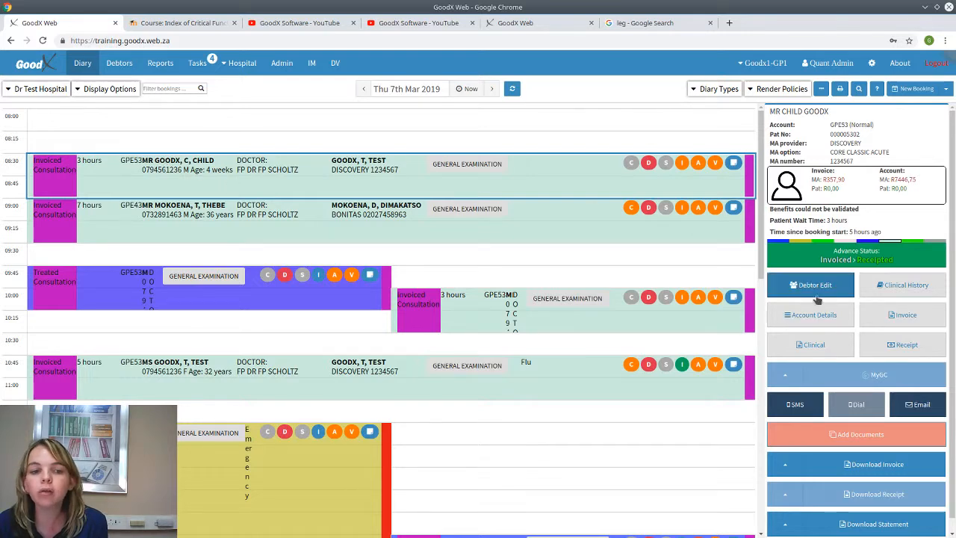
left_click(821, 317)
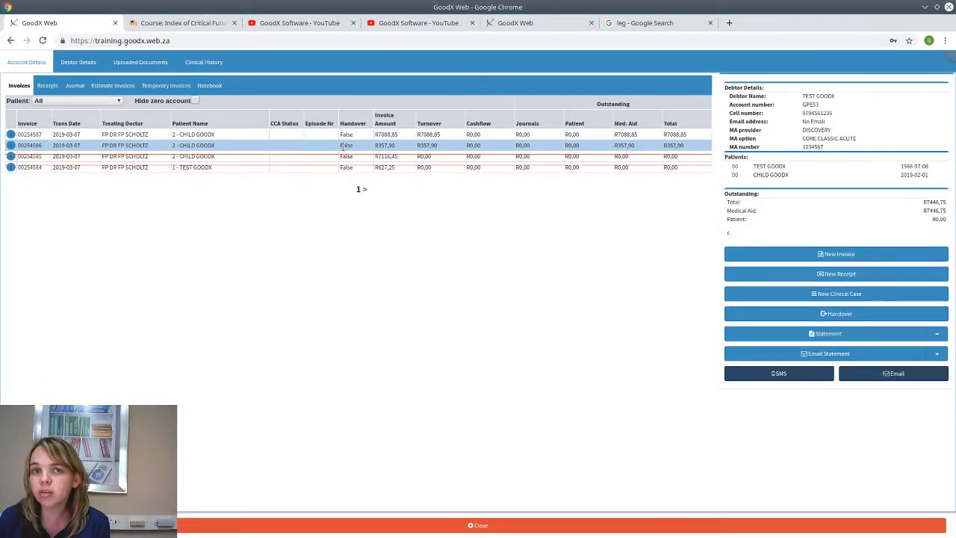
Issue a credit note for the R357,90 invoice with the credit reason "incorrect debtor"
left_click(343, 146)
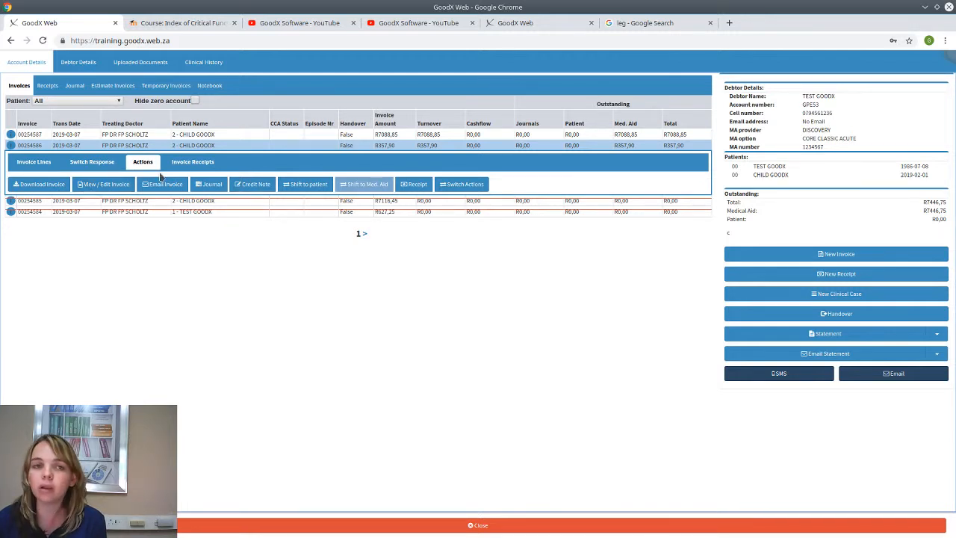
left_click(251, 185)
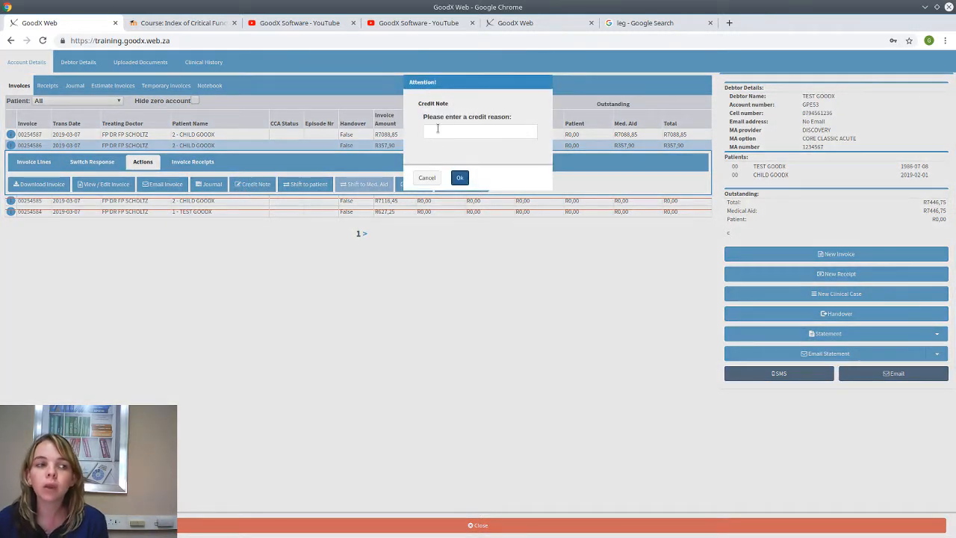
left_click(437, 130)
type("incorr")
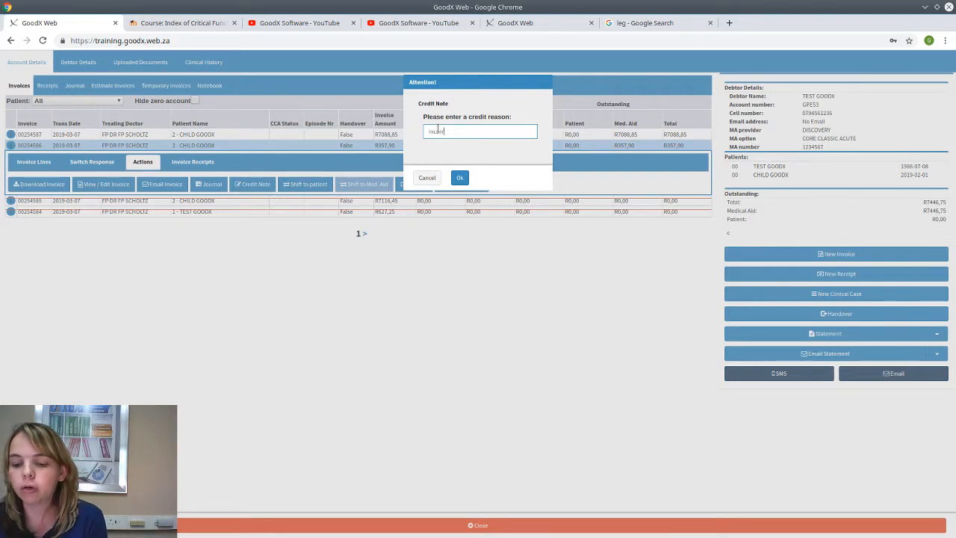
type("ect")
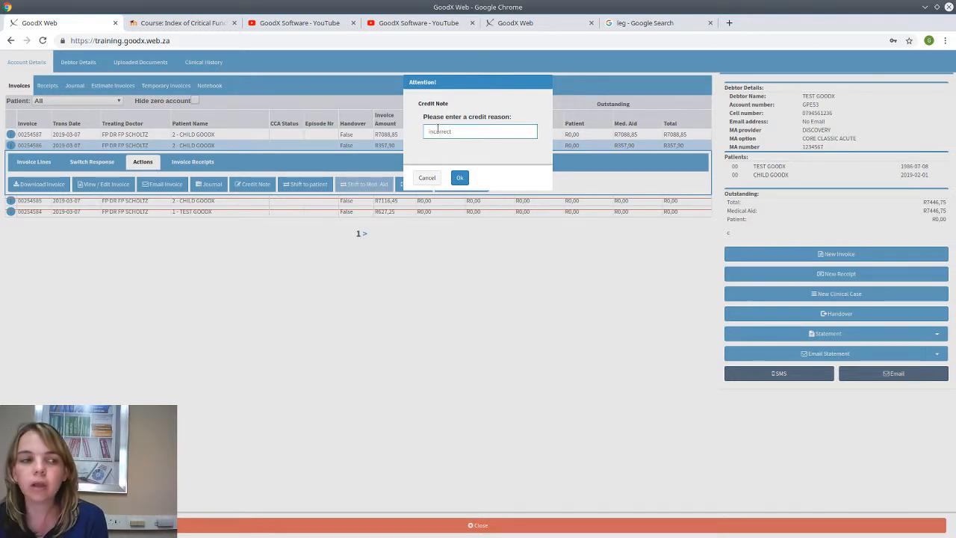
type(" debtor")
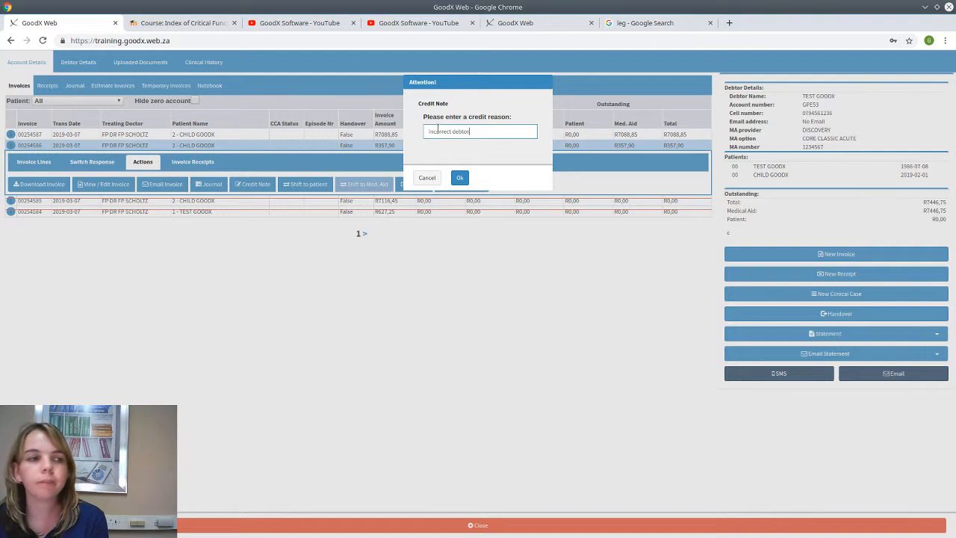
left_click(460, 178)
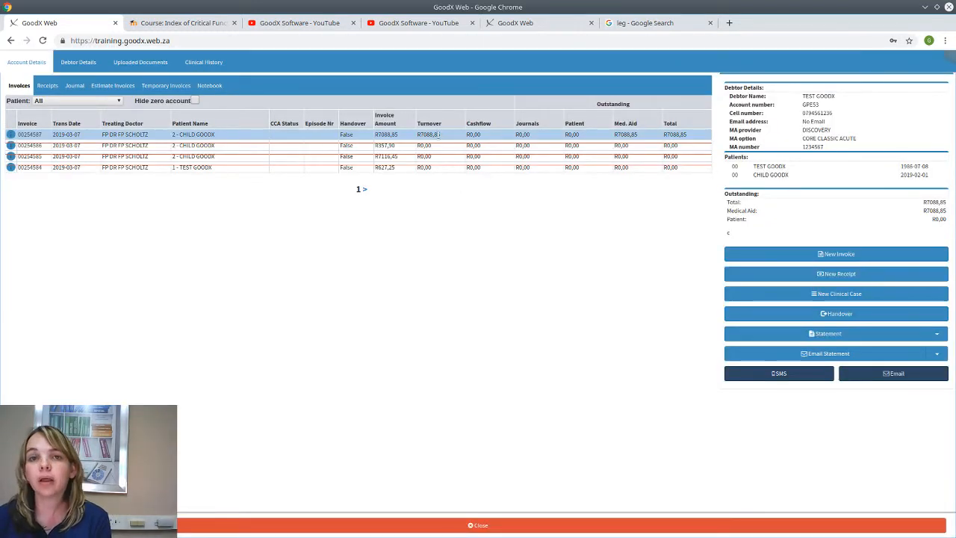
Leave the account and compare the 09:00 and 08:30 bookings in the diary, then reopen the 08:30 patient's account details
left_click(425, 527)
left_click(230, 230)
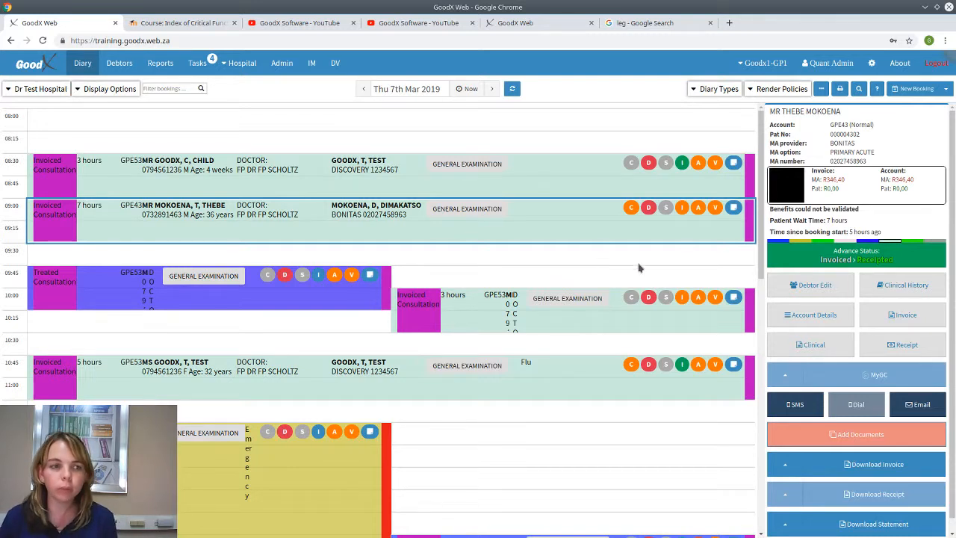
left_click(307, 180)
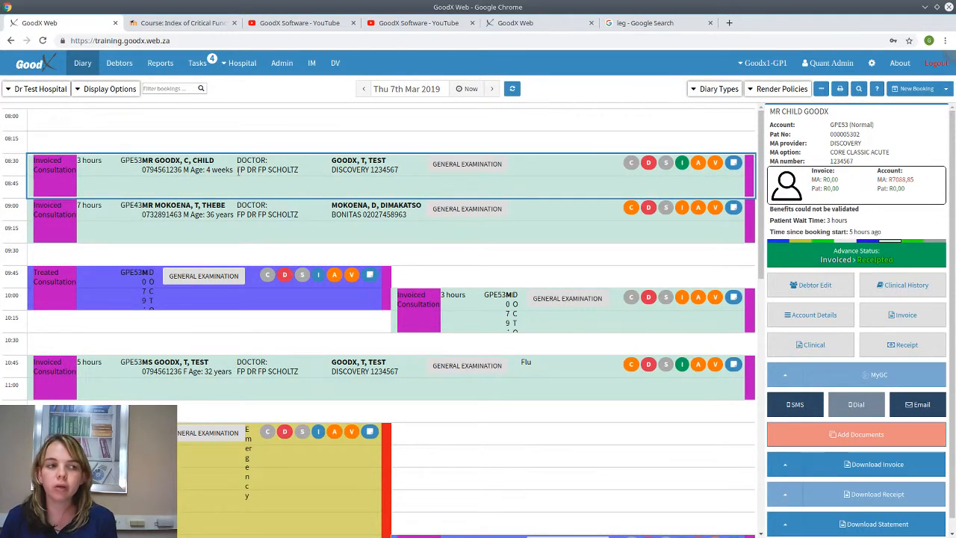
left_click(796, 317)
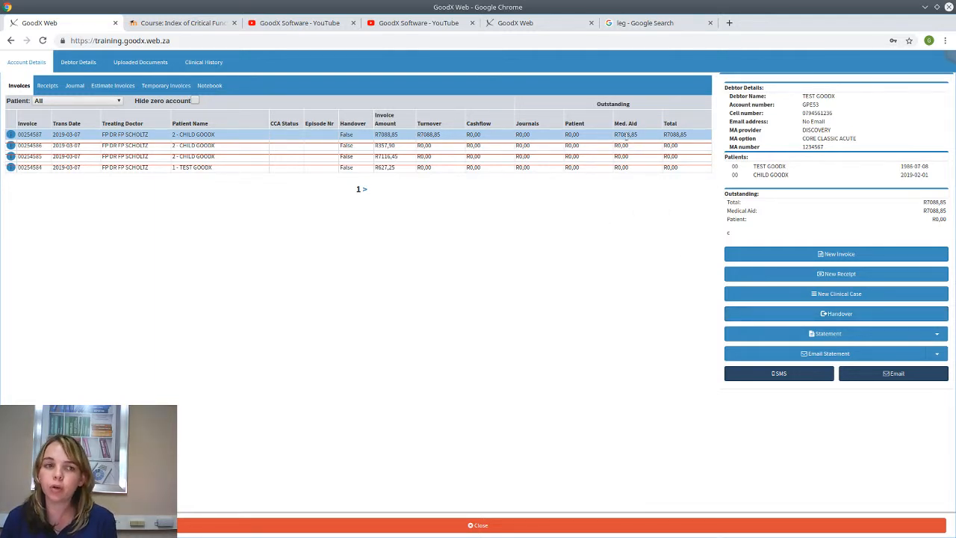
Start a credit note for the R7088,85 invoice and open its credit reason for entry
left_click(625, 135)
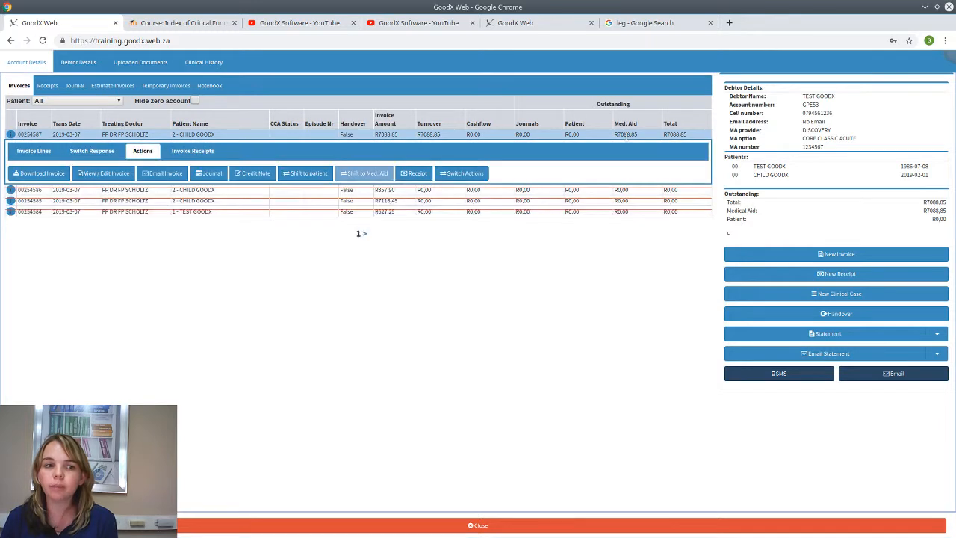
left_click(255, 173)
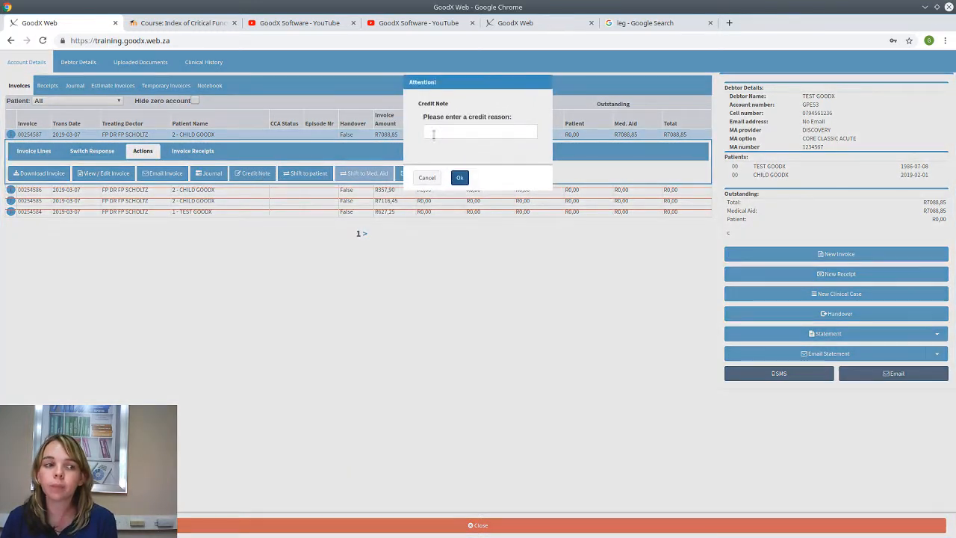
left_click(432, 133)
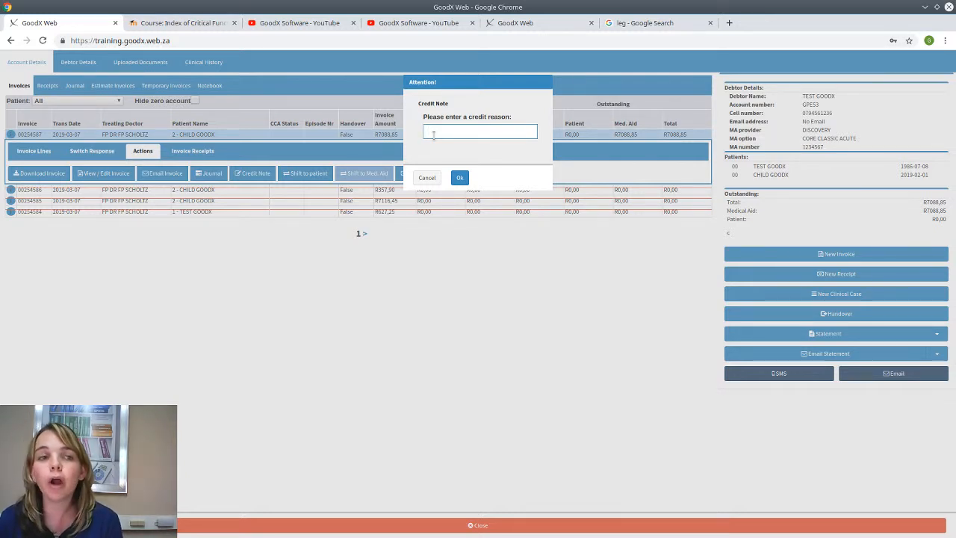
type("Incorr")
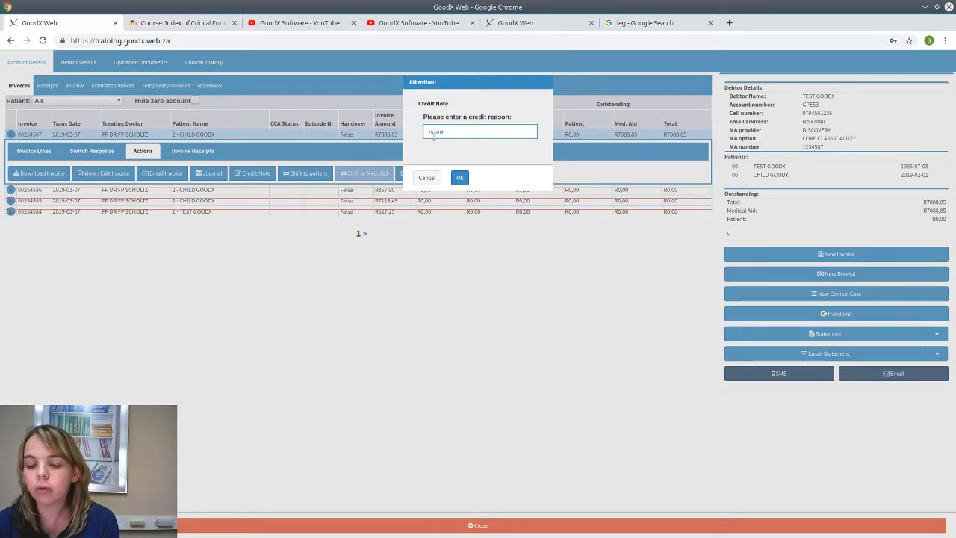
type("ect diagn")
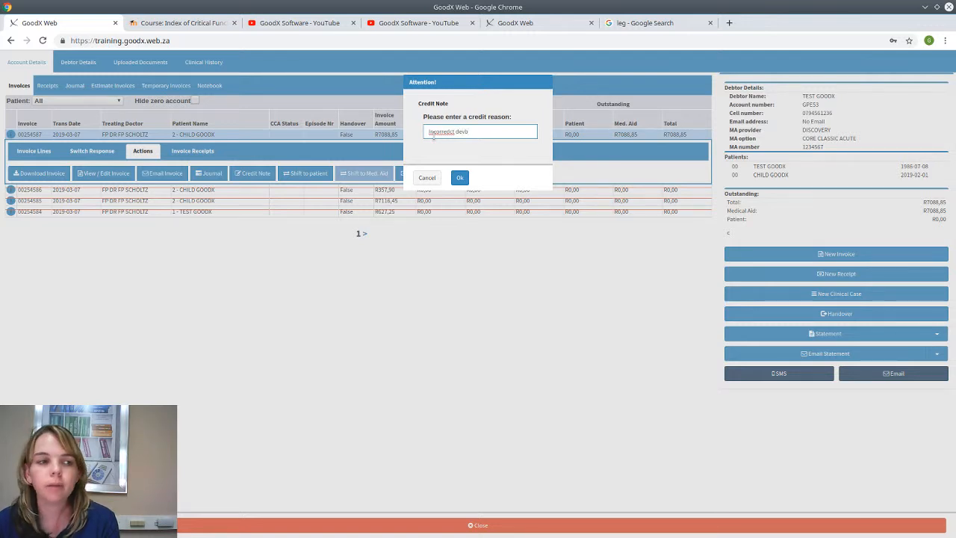
key("BackSpace")
key("BackSpace")
key("BackSpace")
key("BackSpace")
key("BackSpace")
key("BackSpace")
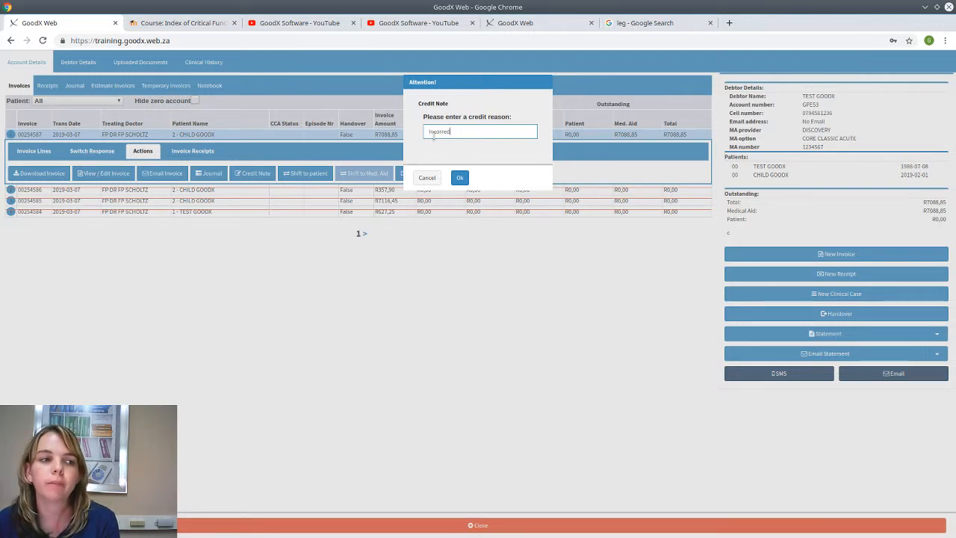
key("BackSpace")
key("BackSpace")
key("BackSpace")
key("BackSpace")
key("BackSpace")
key("BackSpace")
key("BackSpace")
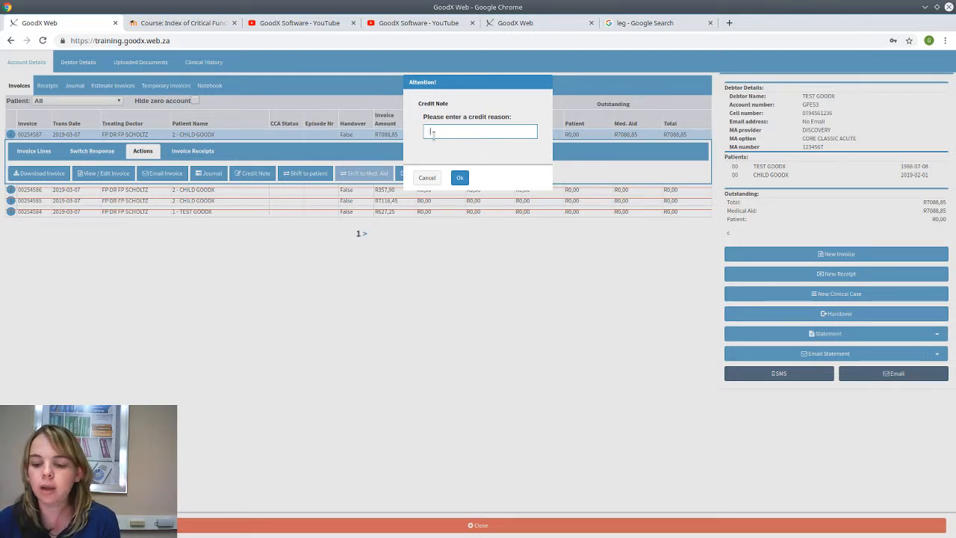
Enter "Incorrect debtor" as the credit reason and confirm the credit note for the R7088,85 invoice
type("Incorrect de")
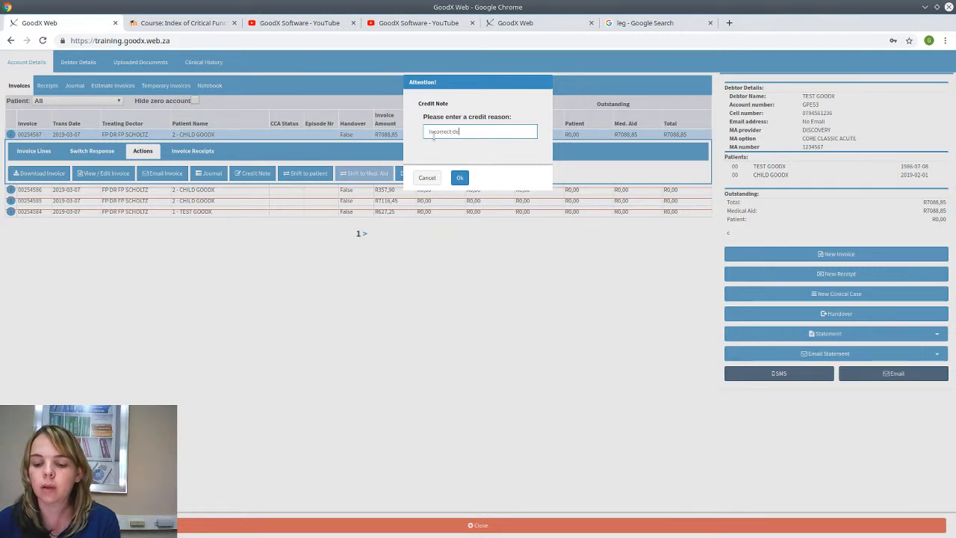
type("bit")
key("BackSpace")
key("BackSpace")
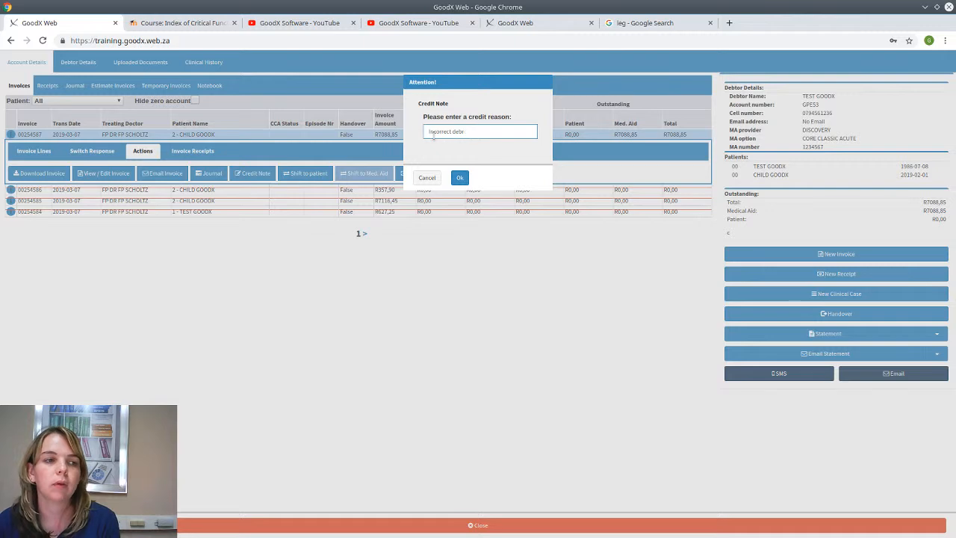
type("tor")
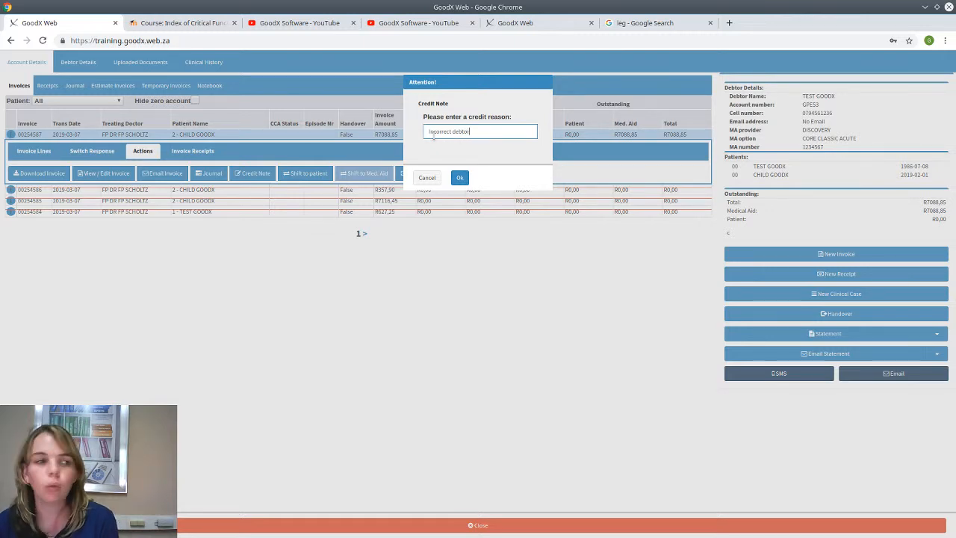
left_click(460, 178)
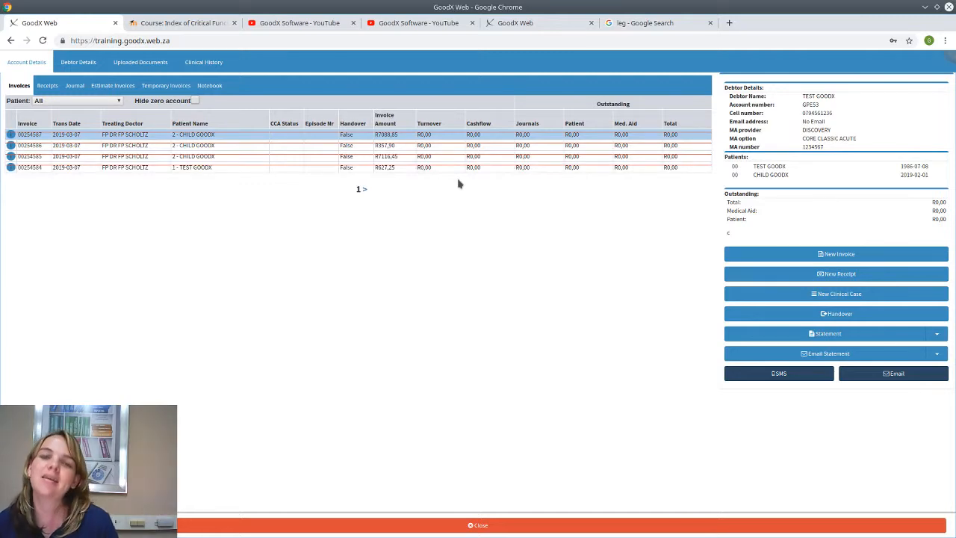
Return to the diary, review the debtor and patient details in the 08:30 booking, and close it without saving
left_click(513, 523)
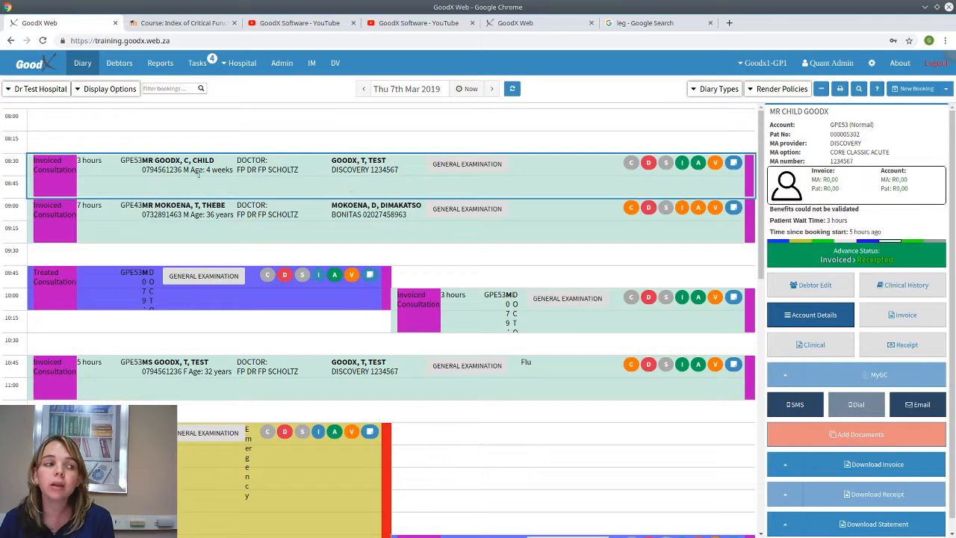
double_click(359, 175)
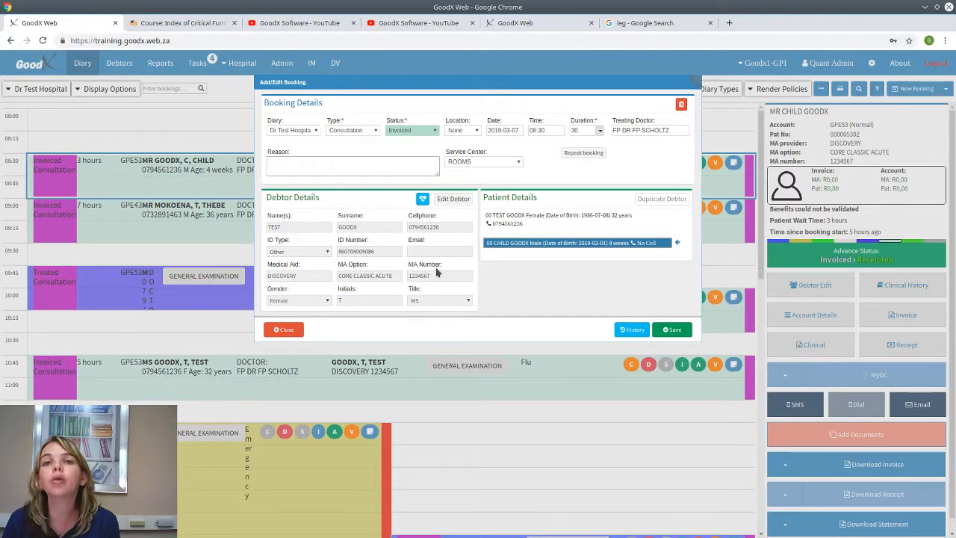
left_click(284, 330)
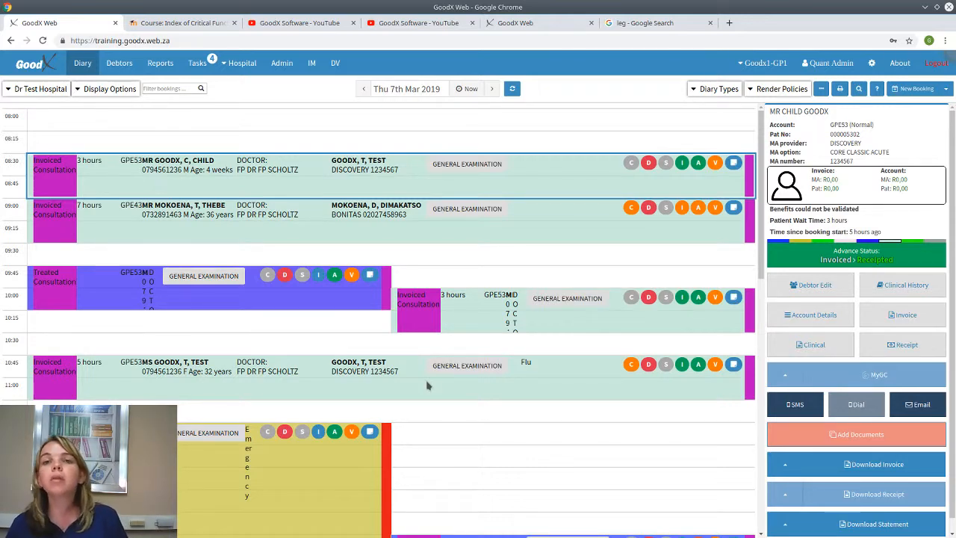
Start a new invoice for the first debtor in the debtors list and acknowledge the patient warning message
left_click(119, 63)
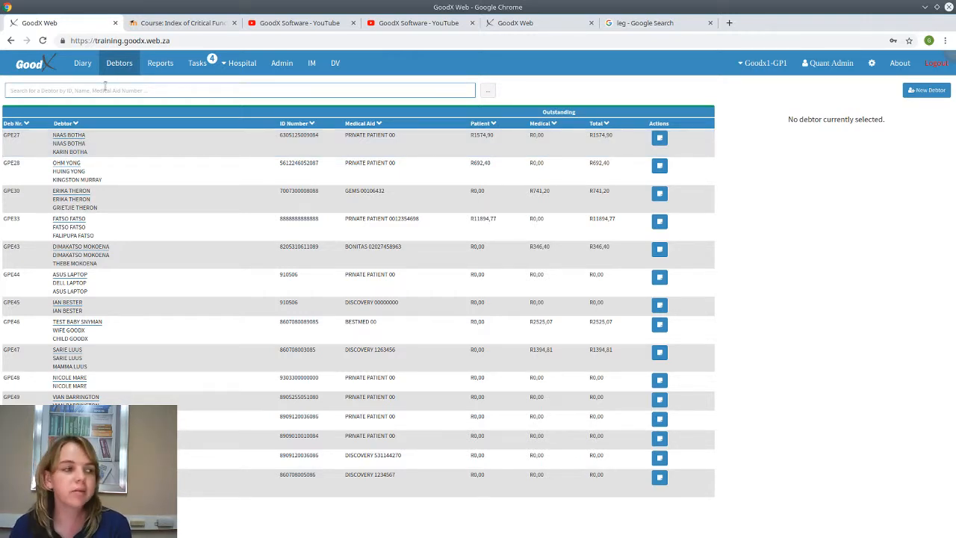
left_click(122, 135)
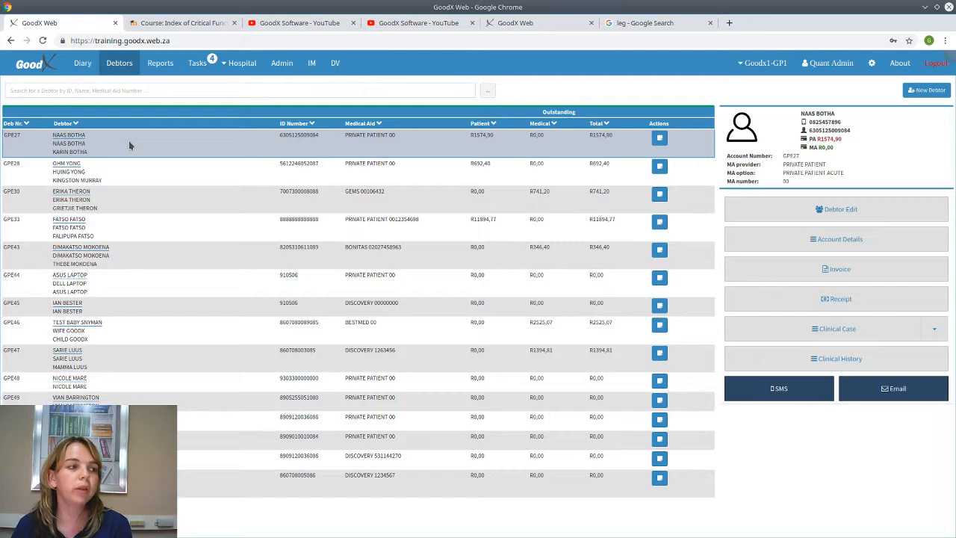
left_click(788, 268)
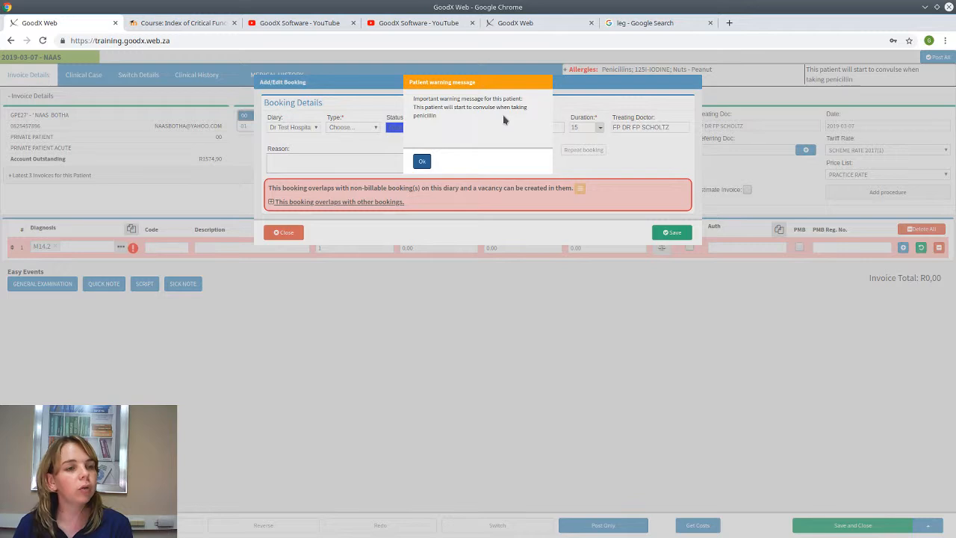
left_click(422, 163)
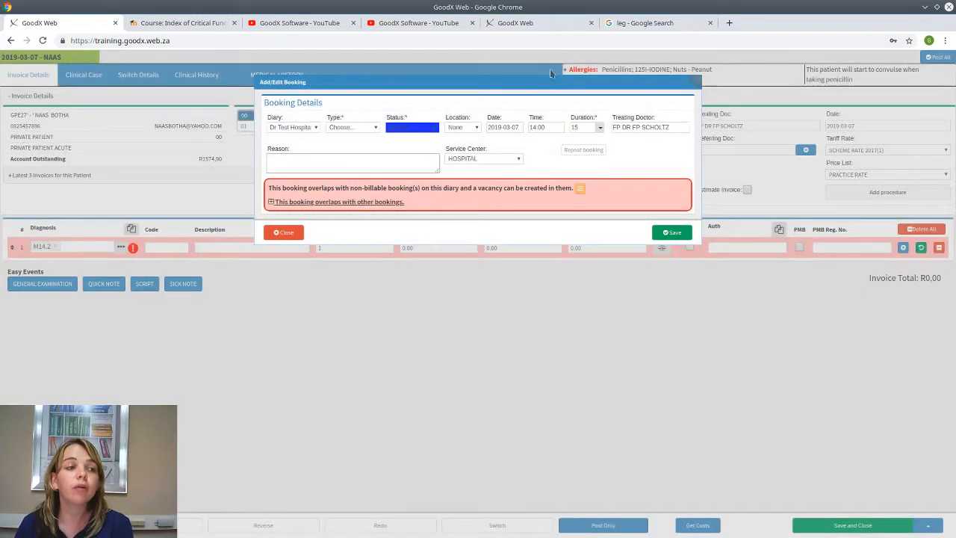
Complete the 14:00 booking as a Consultation with the status listed after Triaged, reason "Flu" and dependant 01 as patient, and save it
left_click(366, 127)
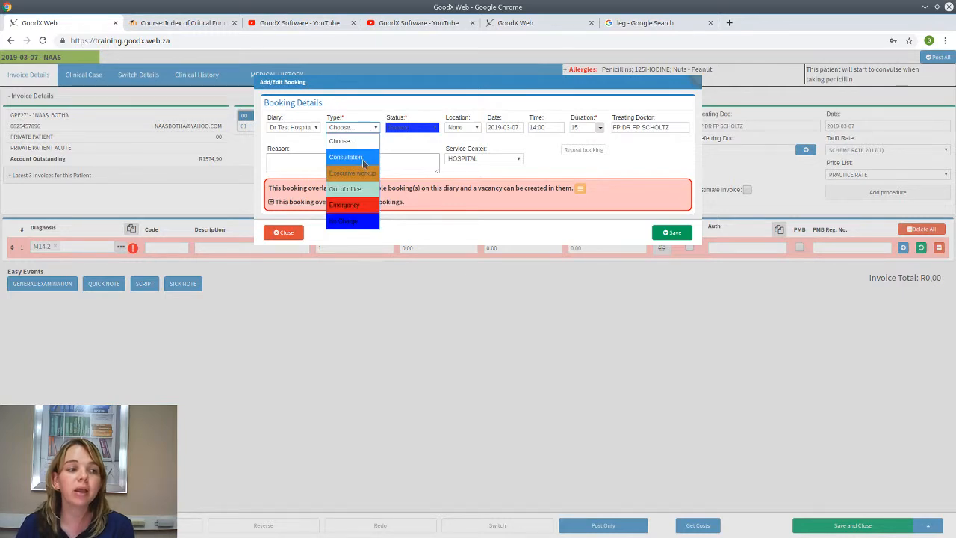
left_click(365, 157)
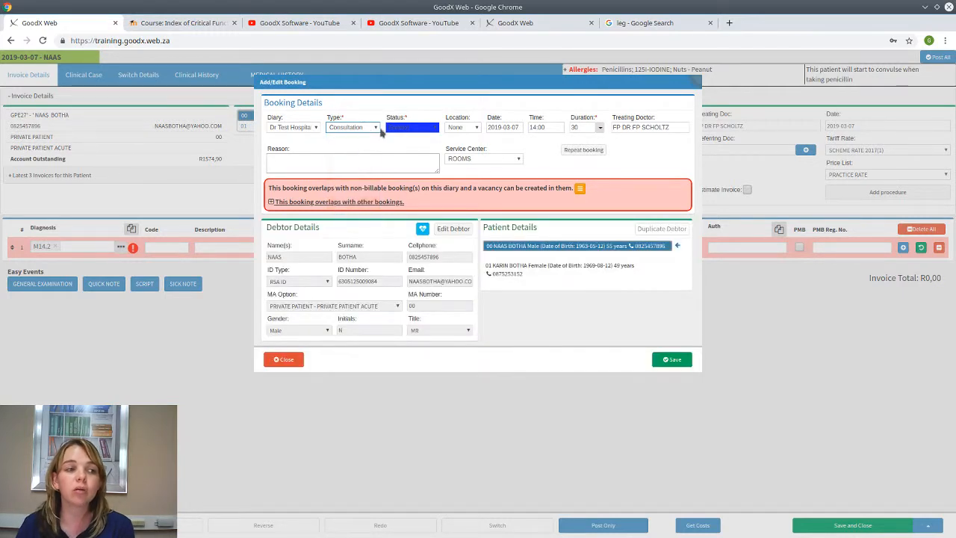
left_click(420, 132)
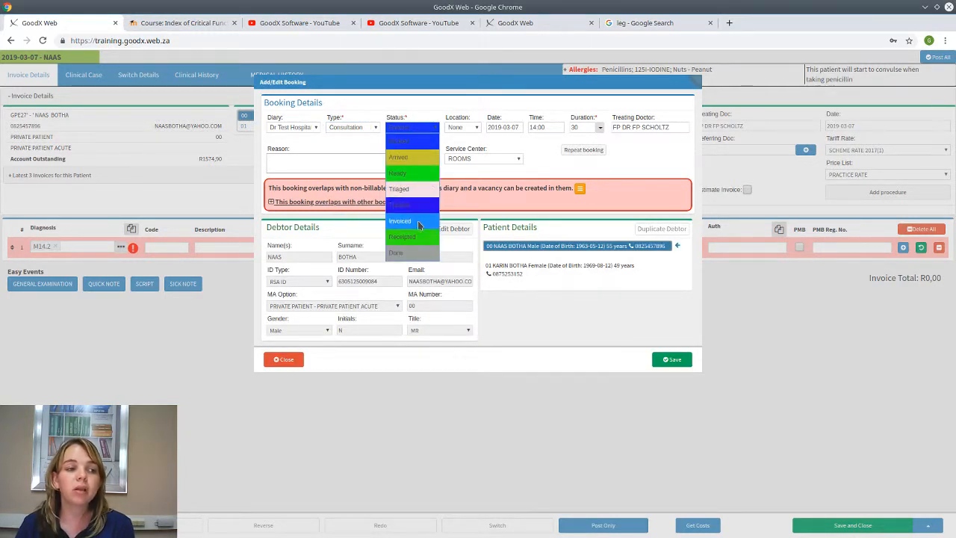
left_click(412, 206)
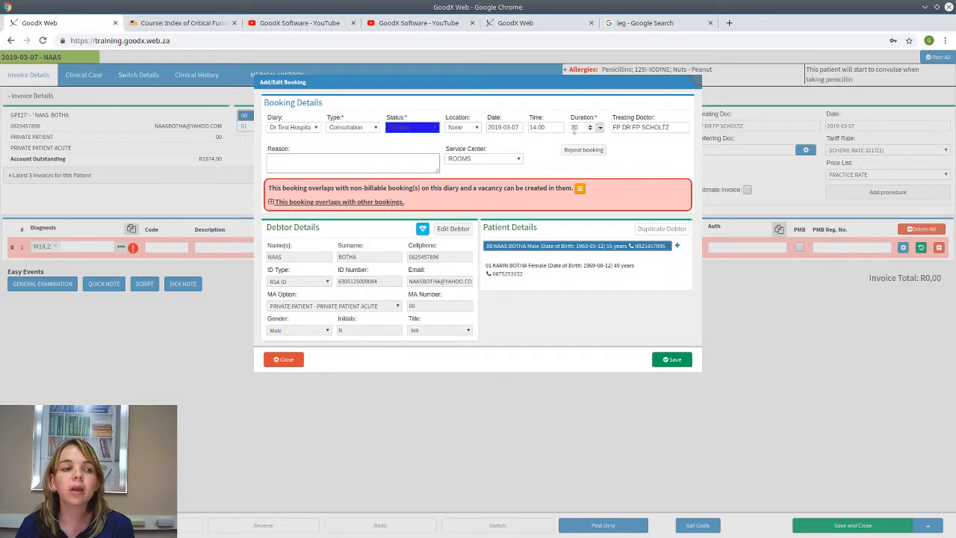
left_click(327, 161)
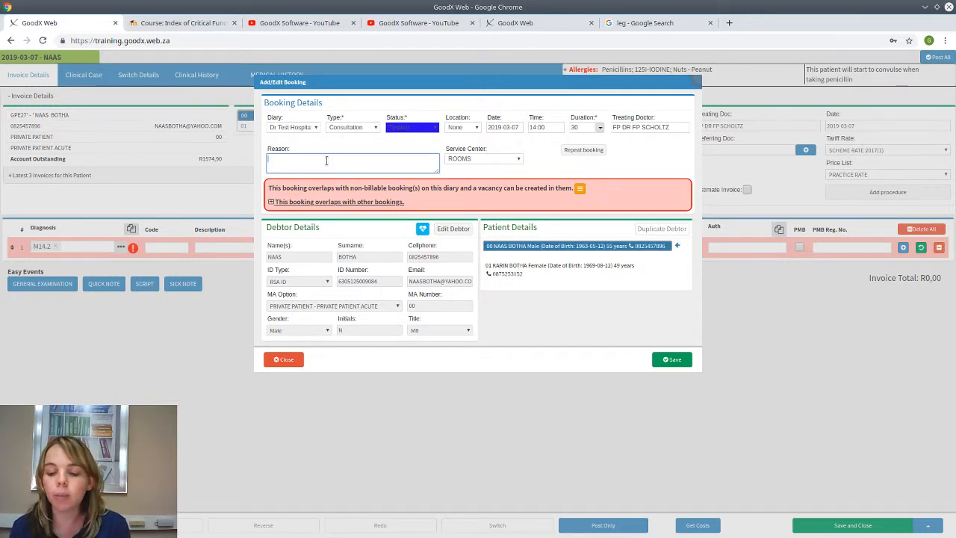
left_click(532, 265)
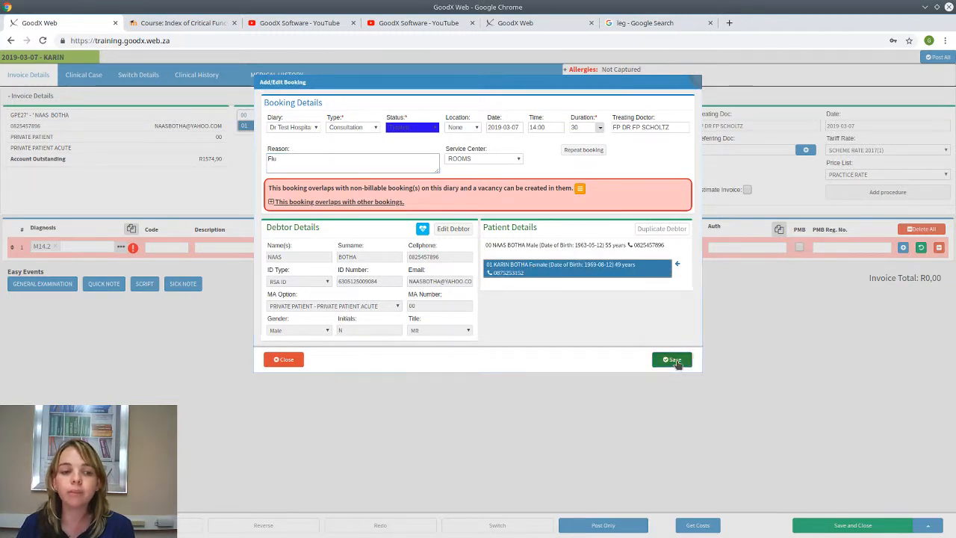
left_click(672, 360)
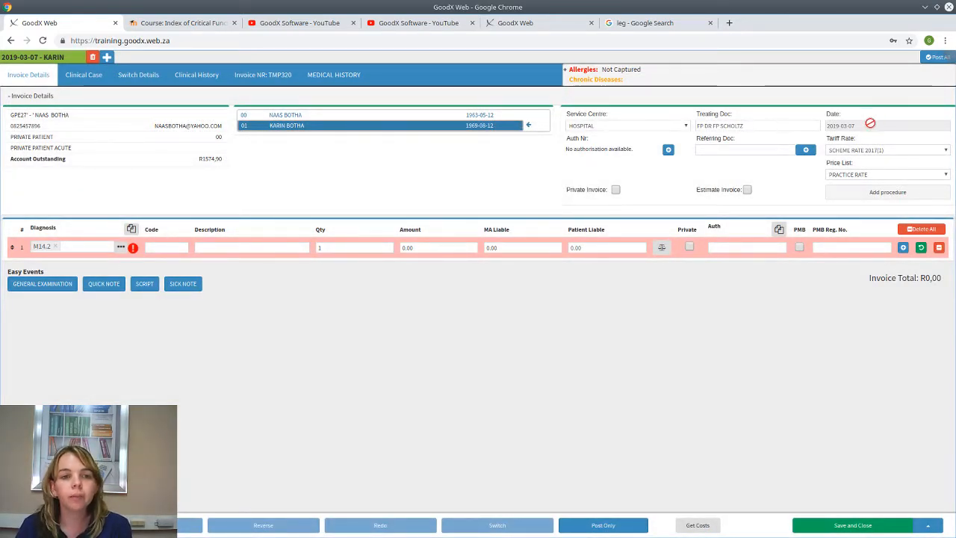
Replace the dependant's invoice diagnosis with Z00.0 and bill procedure code 0190 on that line
left_click(87, 249)
key("BackSpace")
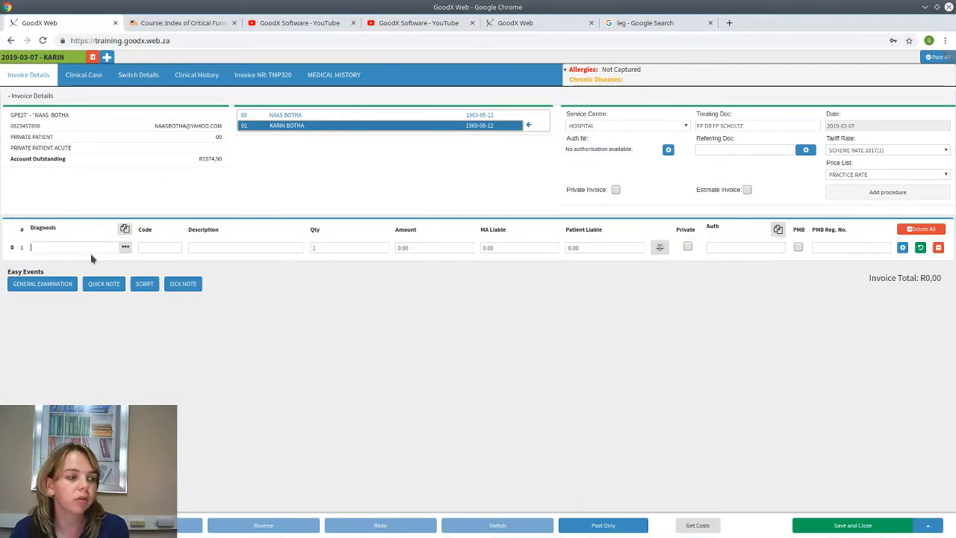
type("z00.")
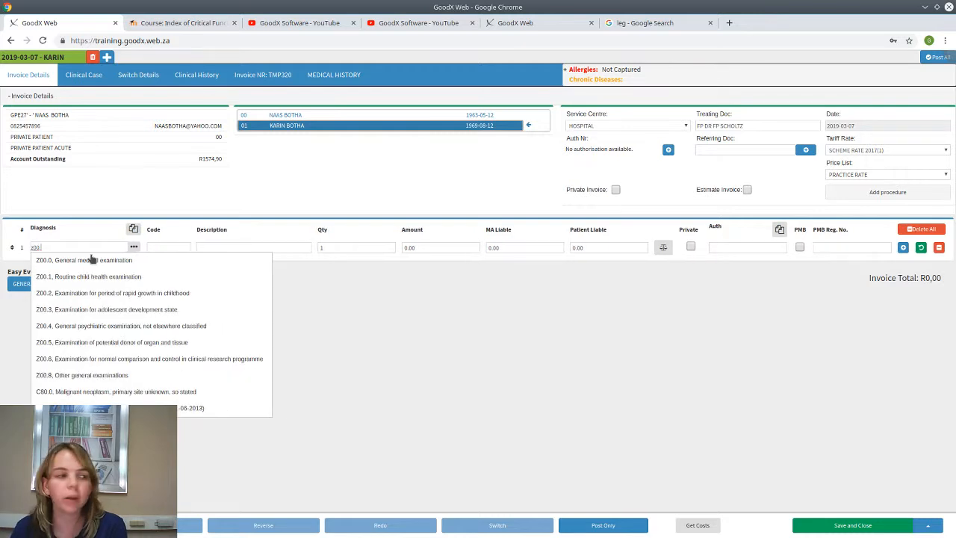
key("Return")
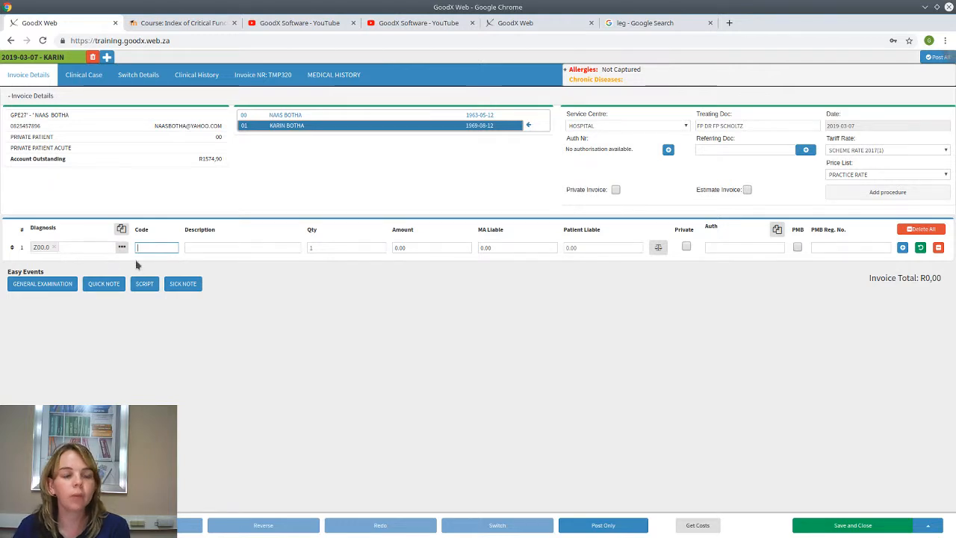
type("0190")
key("Return")
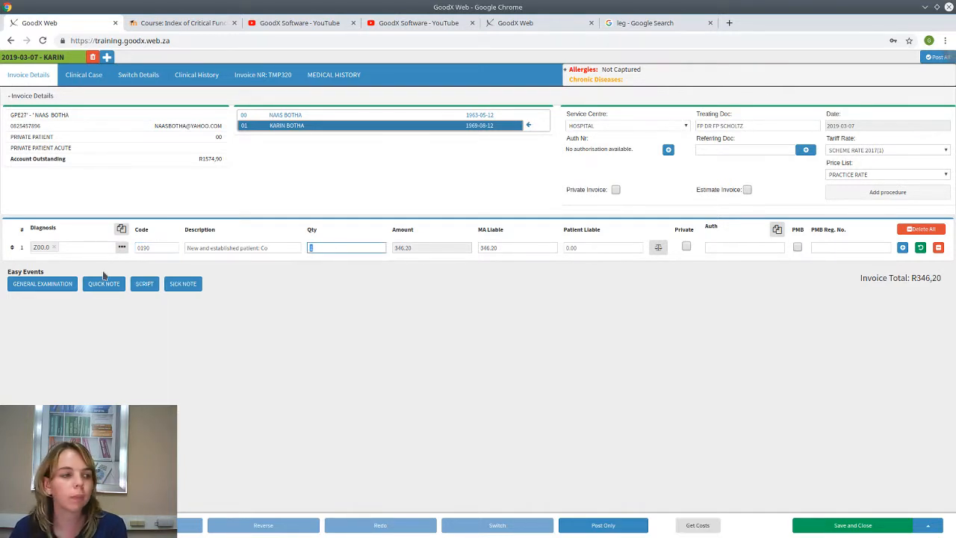
key("Tab")
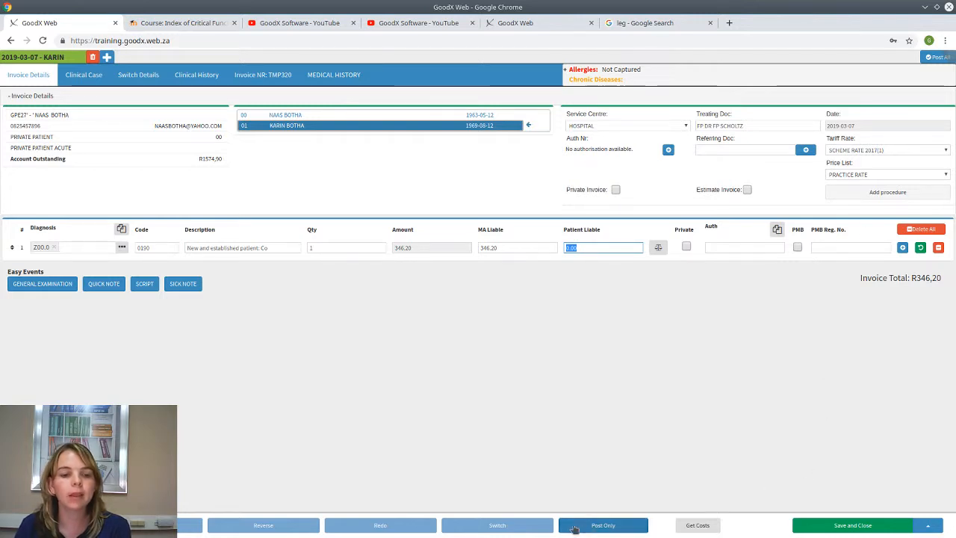
Add a second invoice for the same patient with a booking dated 2019-03-14, and acknowledge the transaction date notice
left_click(107, 56)
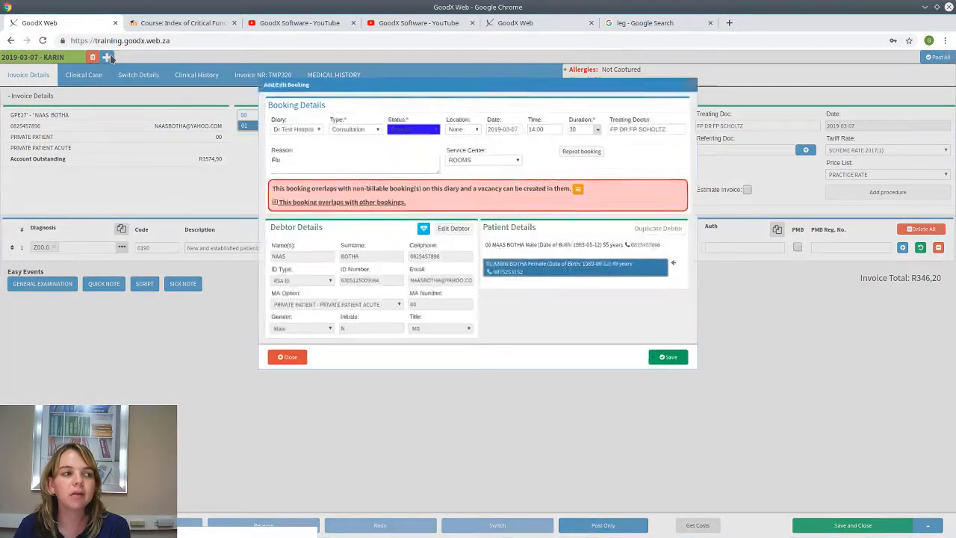
left_click(522, 127)
left_click(555, 206)
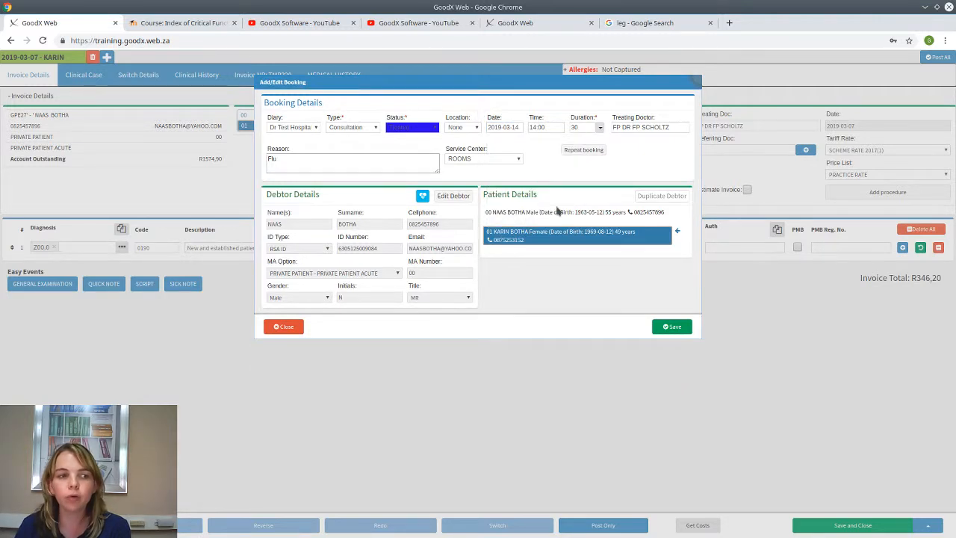
left_click(671, 326)
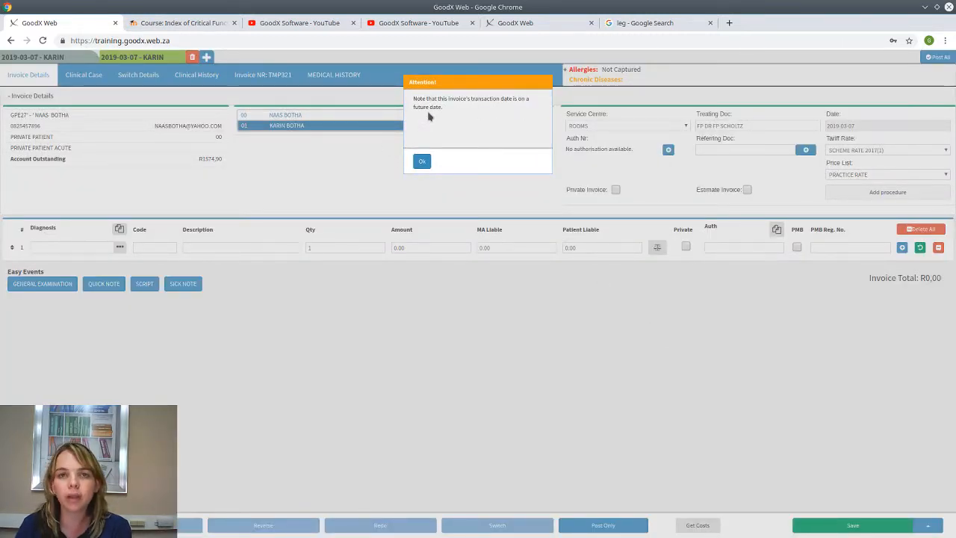
left_click(422, 162)
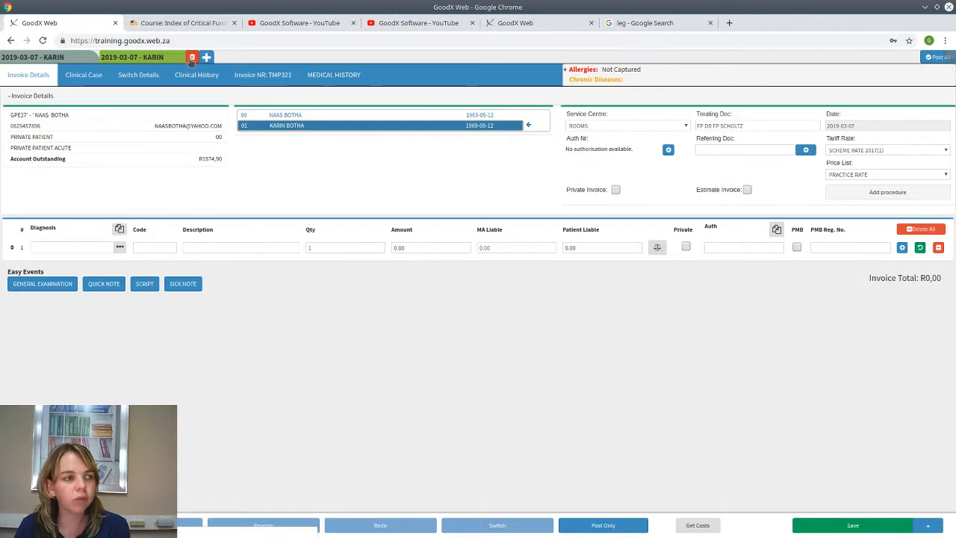
Discard the unsaved invoices for the dependant and return to the debtors list
left_click(191, 59)
left_click(457, 162)
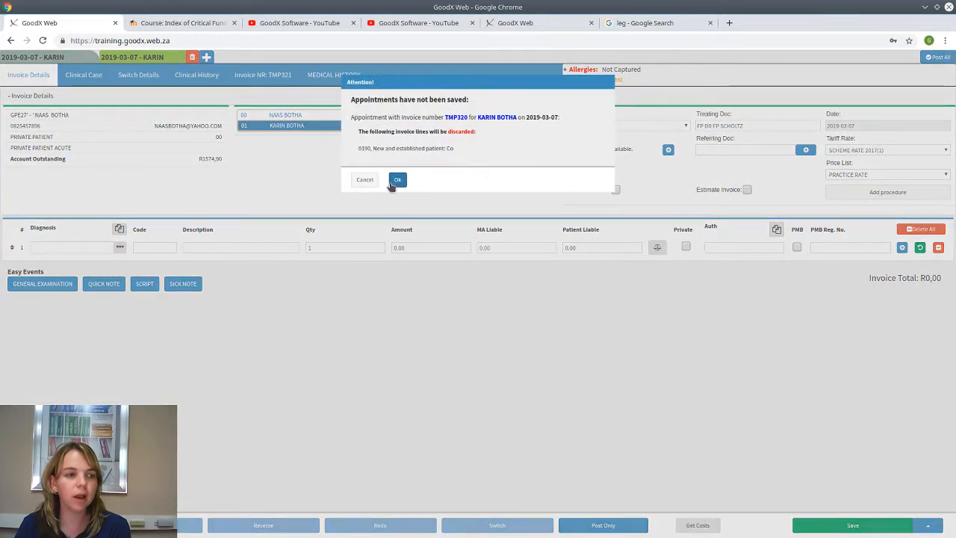
left_click(397, 181)
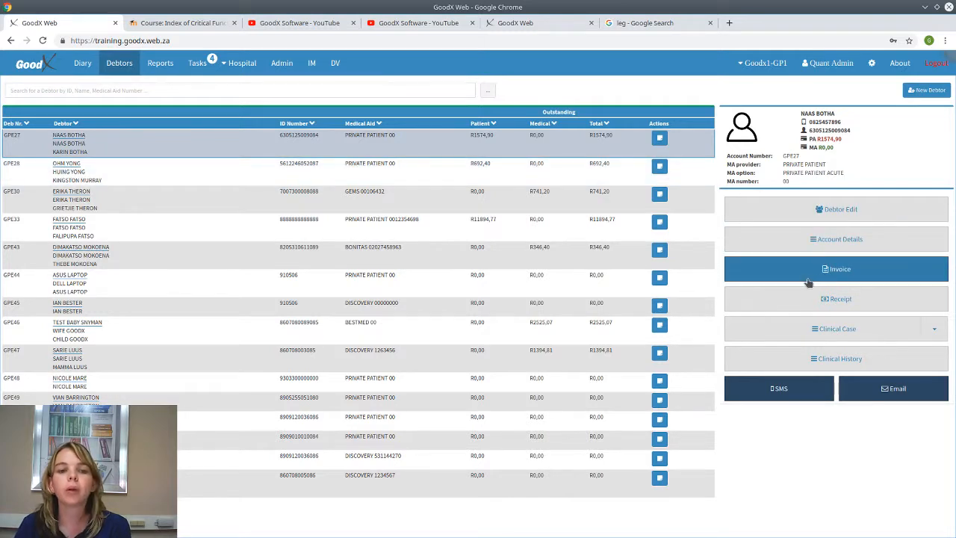
Start a new invoice for the first debtor with a Consultation booking dated 2019-03-05, using the status after Triaged, and save the booking
left_click(805, 276)
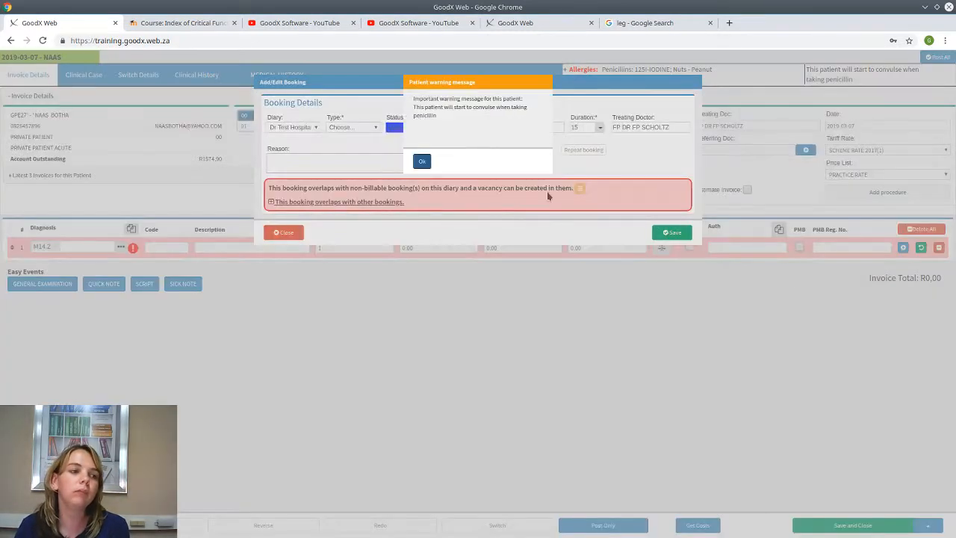
left_click(421, 163)
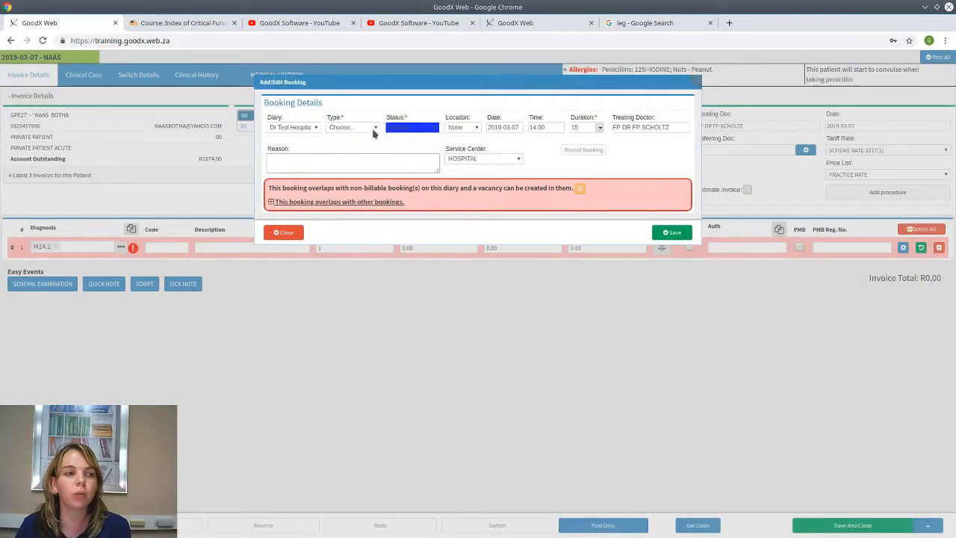
left_click(375, 130)
left_click(364, 158)
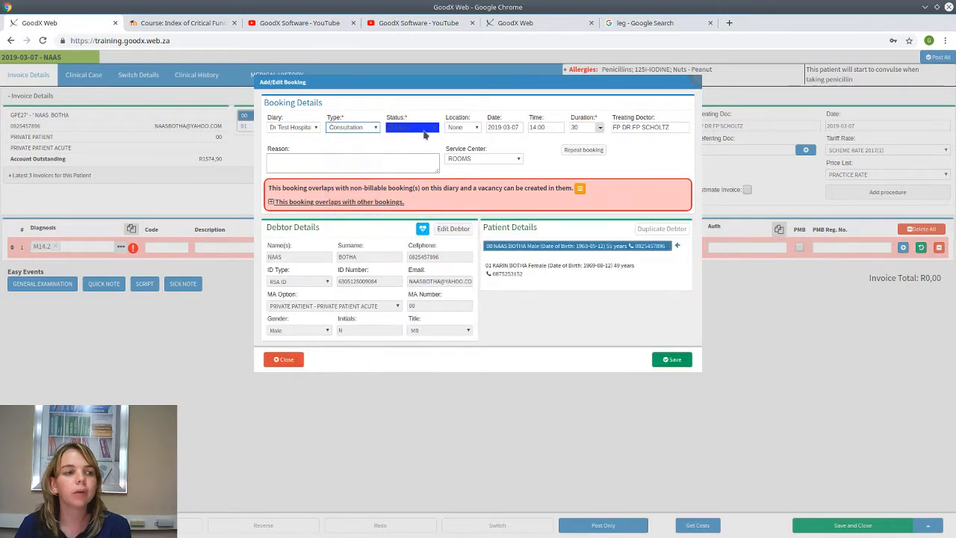
left_click(427, 132)
left_click(424, 203)
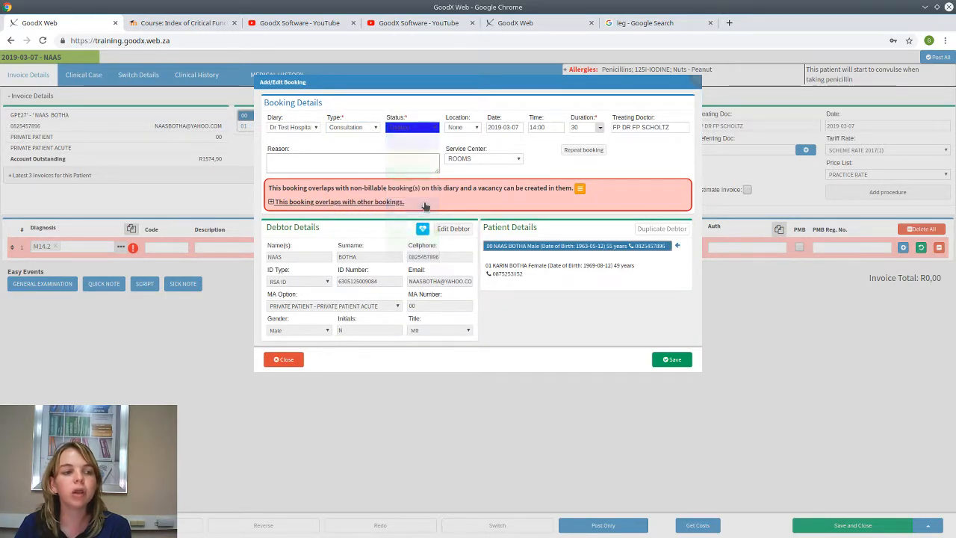
left_click(520, 127)
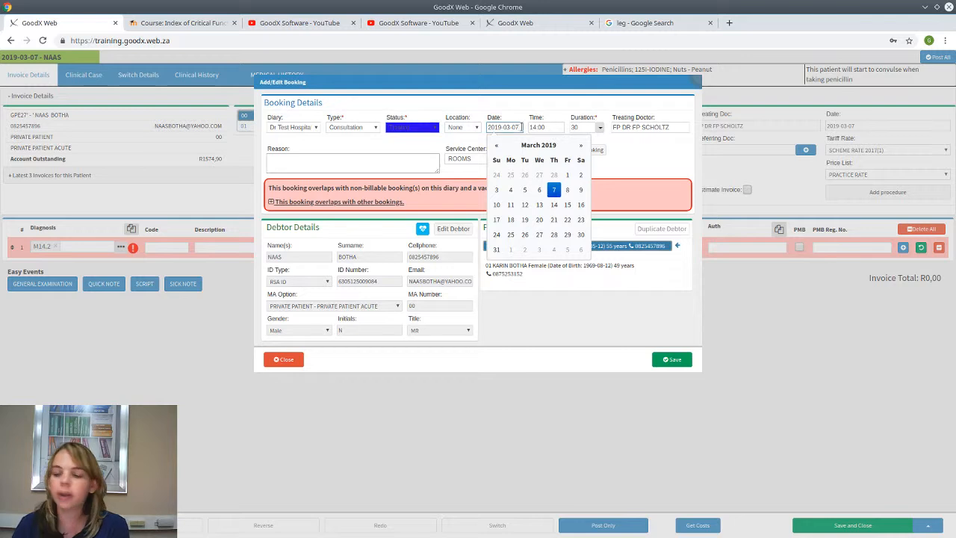
key("Tab")
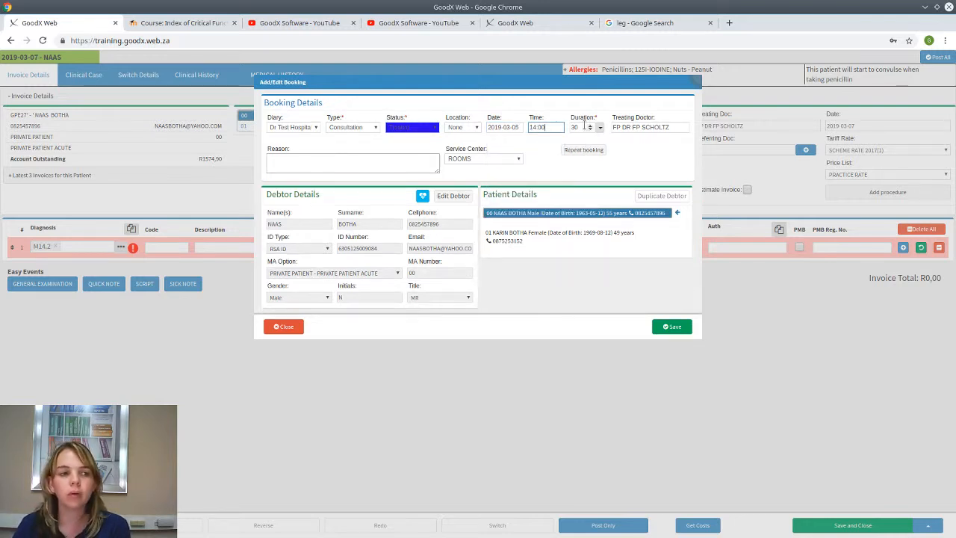
left_click(672, 326)
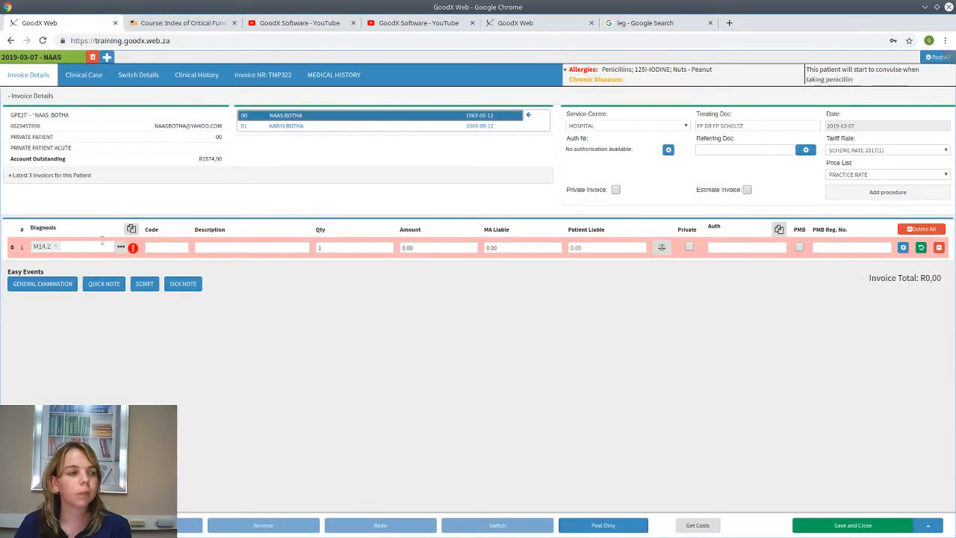
Replace the main member's invoice diagnosis with Z00.0 and bill procedure code 0190 on the same line
left_click(94, 248)
key("BackSpace")
type("z")
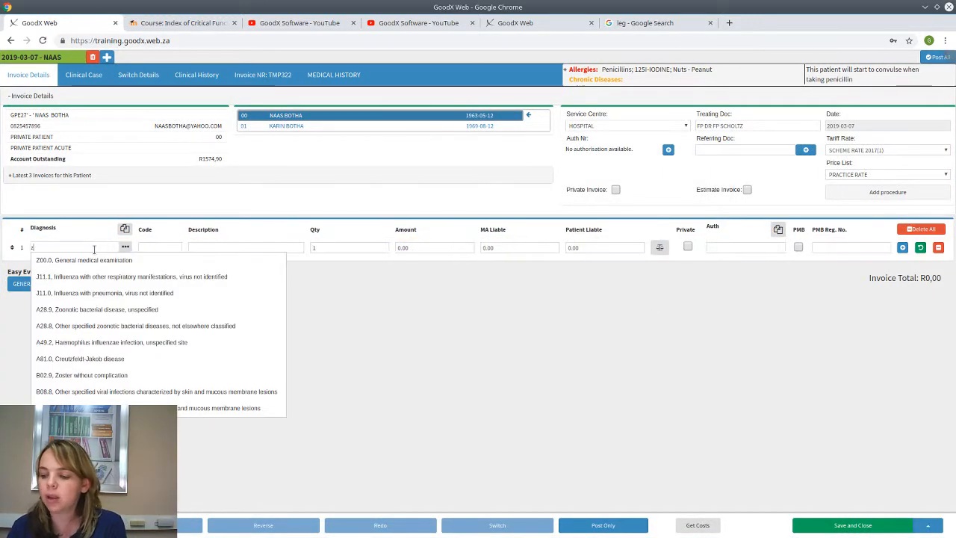
type("00.0")
left_click(90, 262)
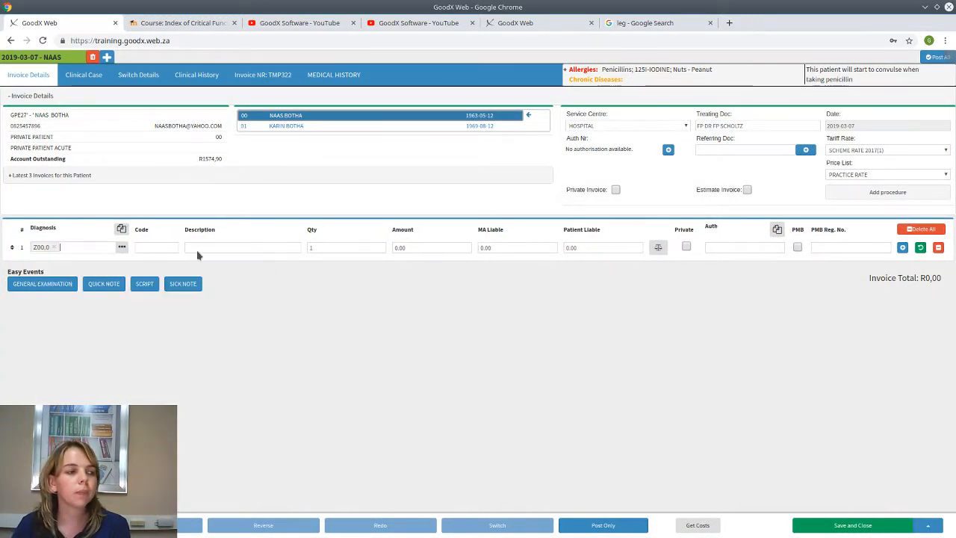
left_click(172, 246)
type("0190")
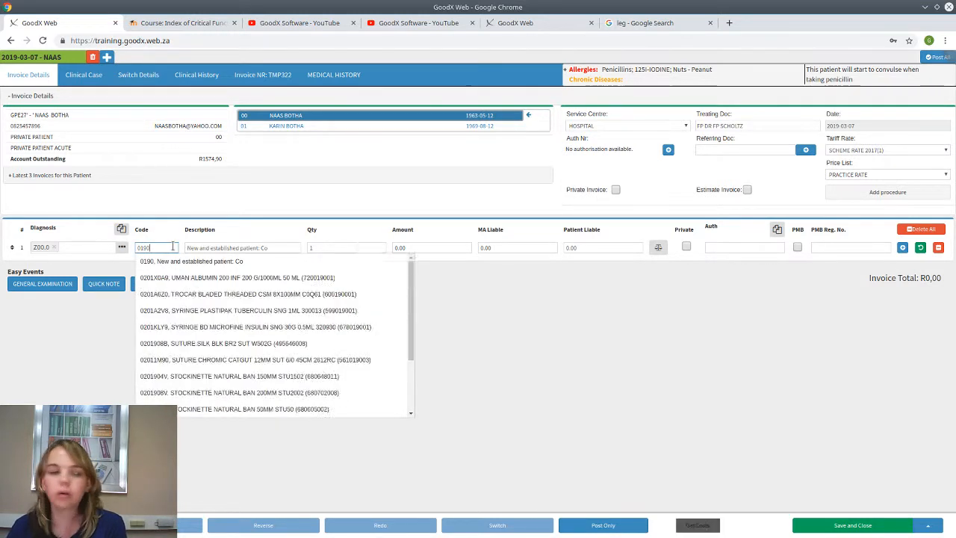
key("Return")
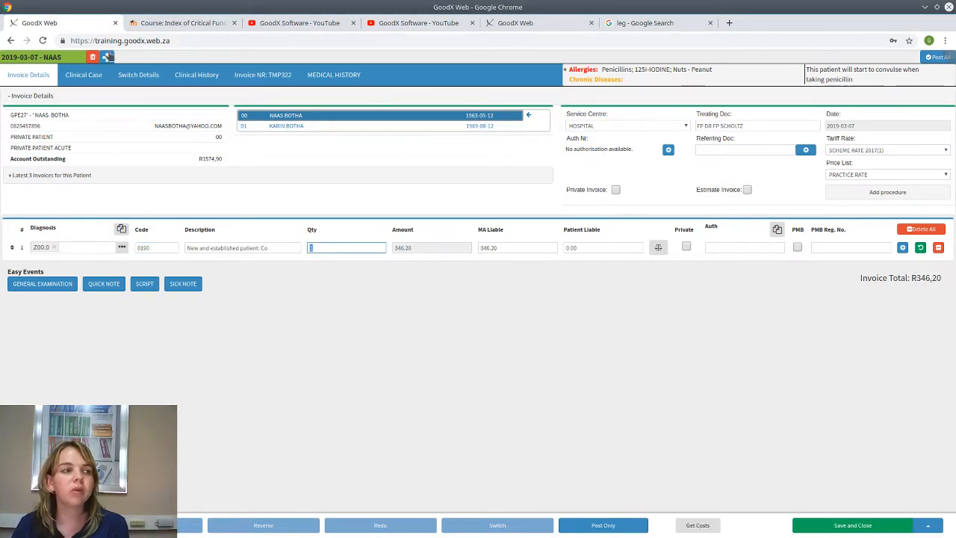
Begin another appointment for the main member on the Dr Test Hospital diary as a Consultation, using the status after Triaged
left_click(107, 57)
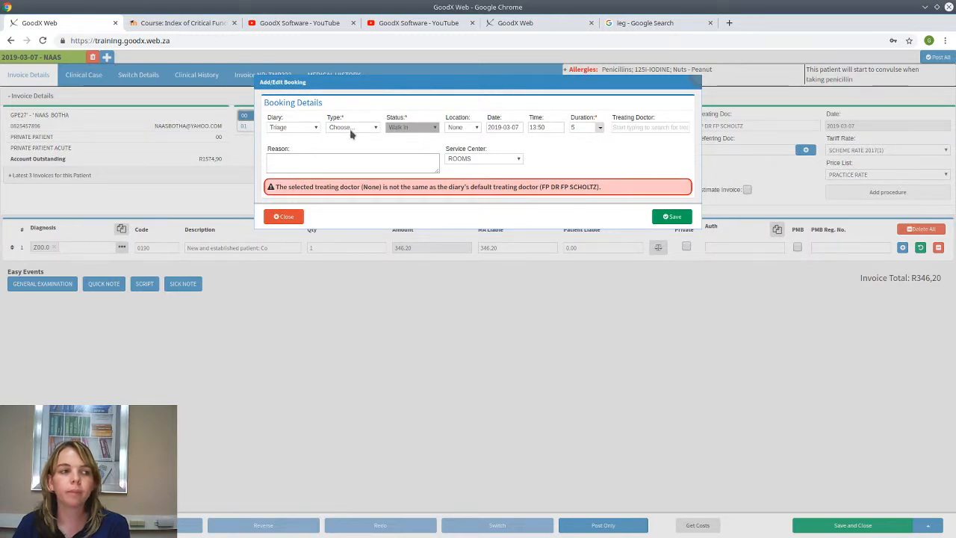
left_click(308, 129)
left_click(291, 141)
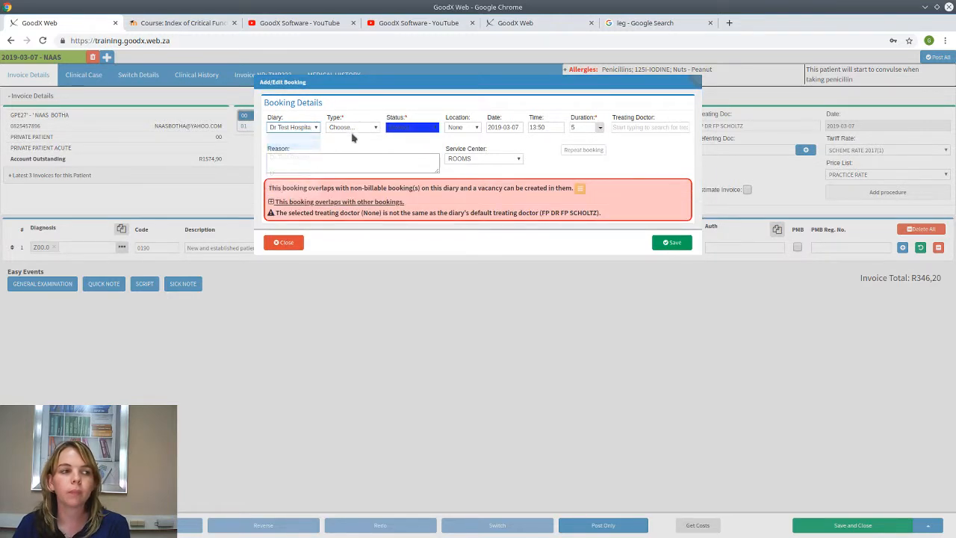
left_click(351, 128)
left_click(351, 159)
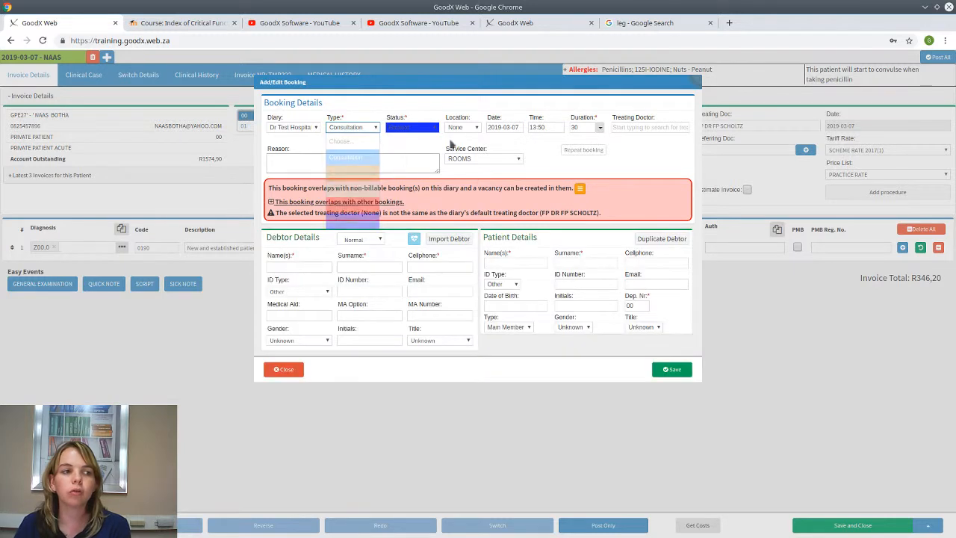
left_click(420, 130)
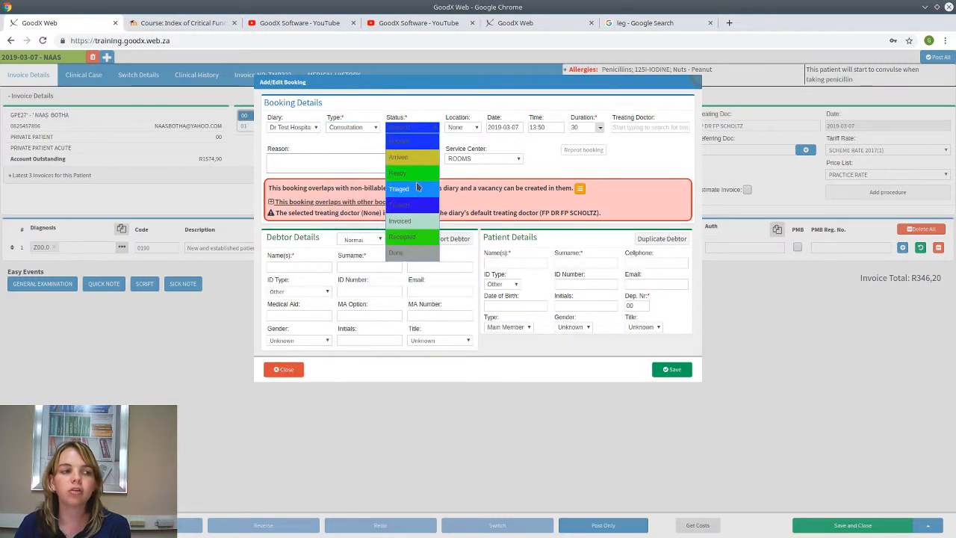
left_click(415, 205)
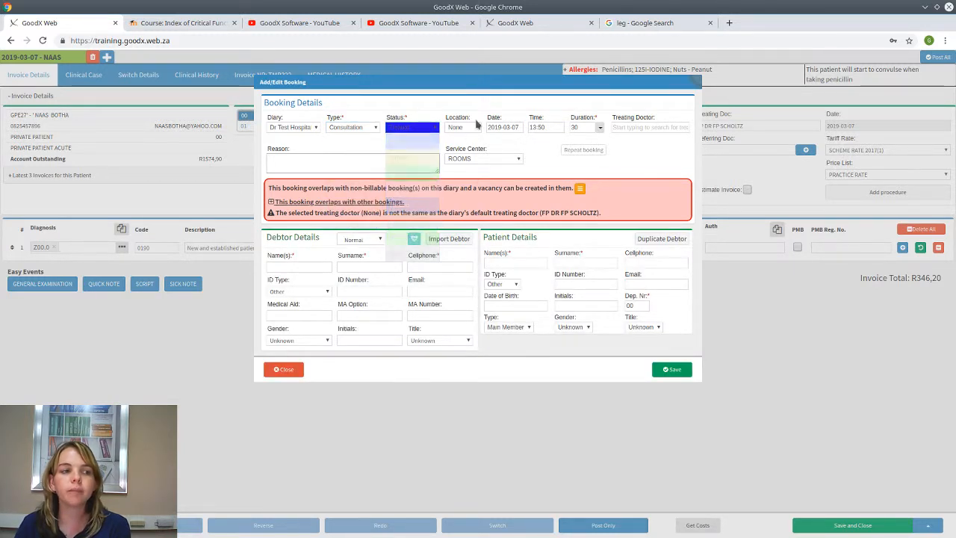
Set the new booking's date to 2019-03-06 and try to save it
left_click(521, 130)
key("BackSpace")
type("6")
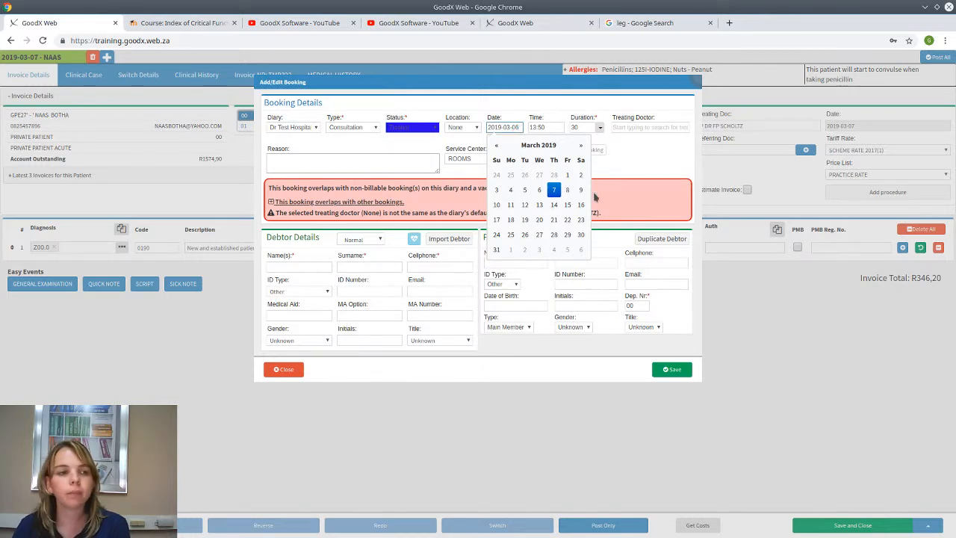
left_click(539, 191)
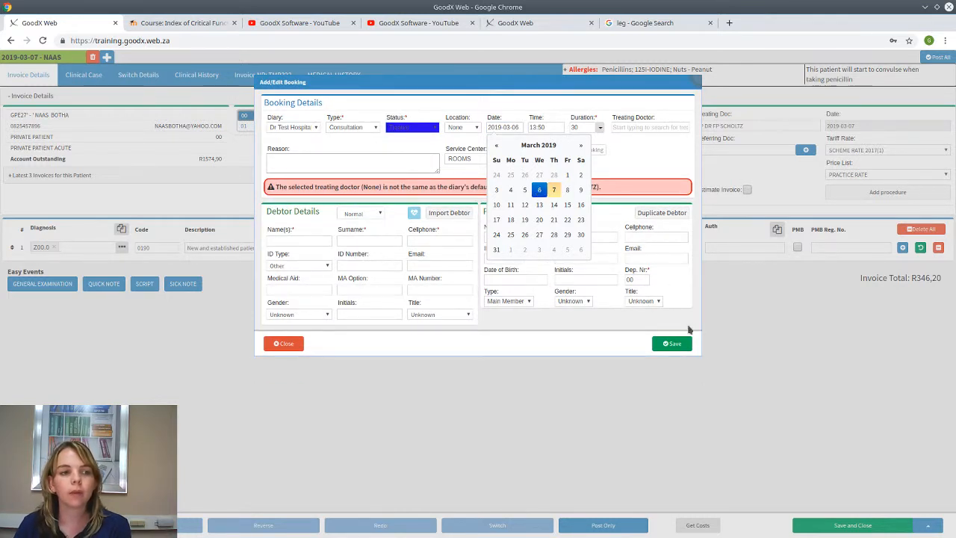
double_click(544, 188)
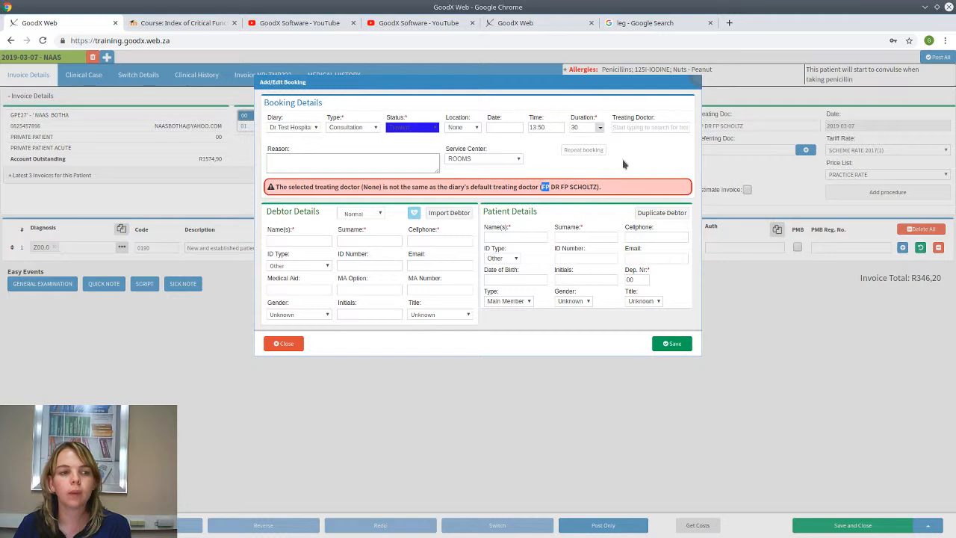
left_click(514, 129)
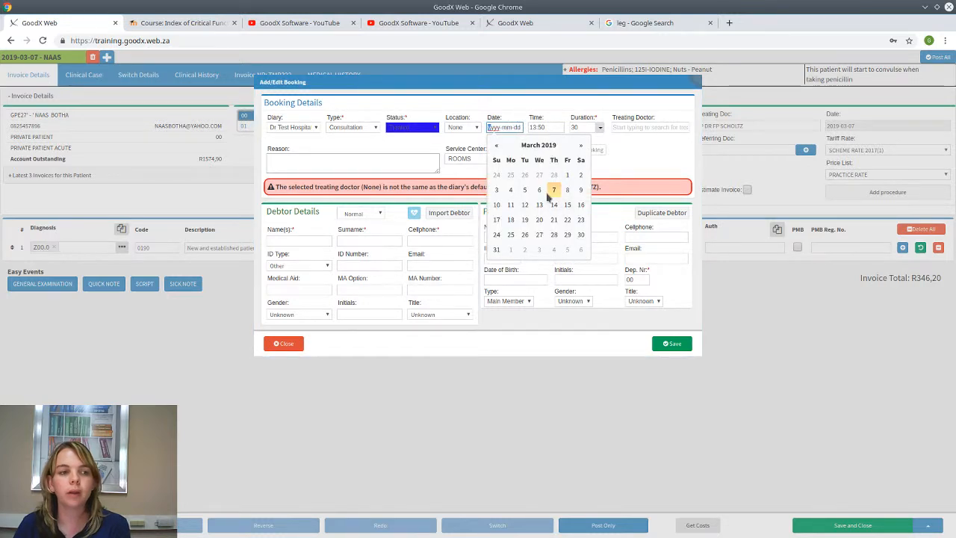
left_click(539, 190)
left_click(669, 348)
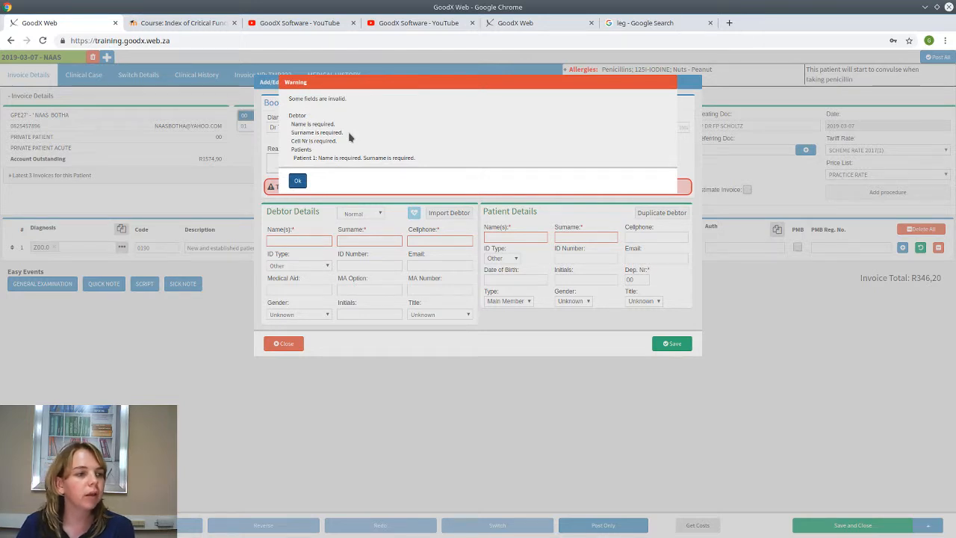
left_click(297, 181)
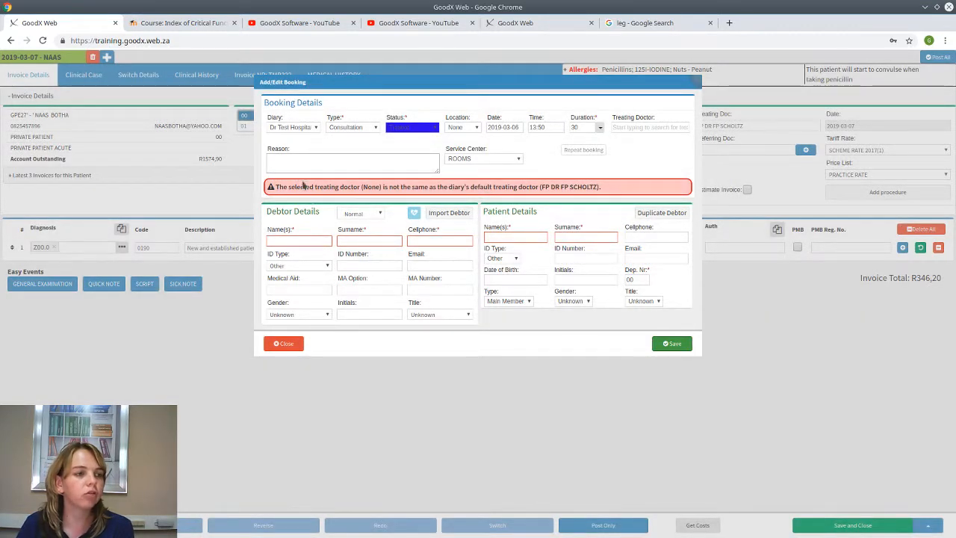
Discard the open booking and unsaved invoice, and view the first debtor's invoices in the account details
left_click(303, 158)
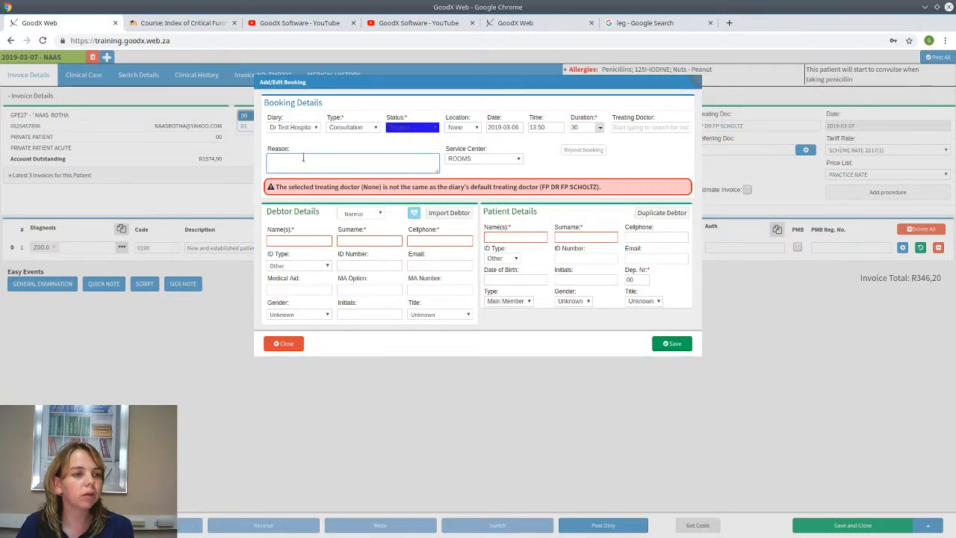
left_click(309, 239)
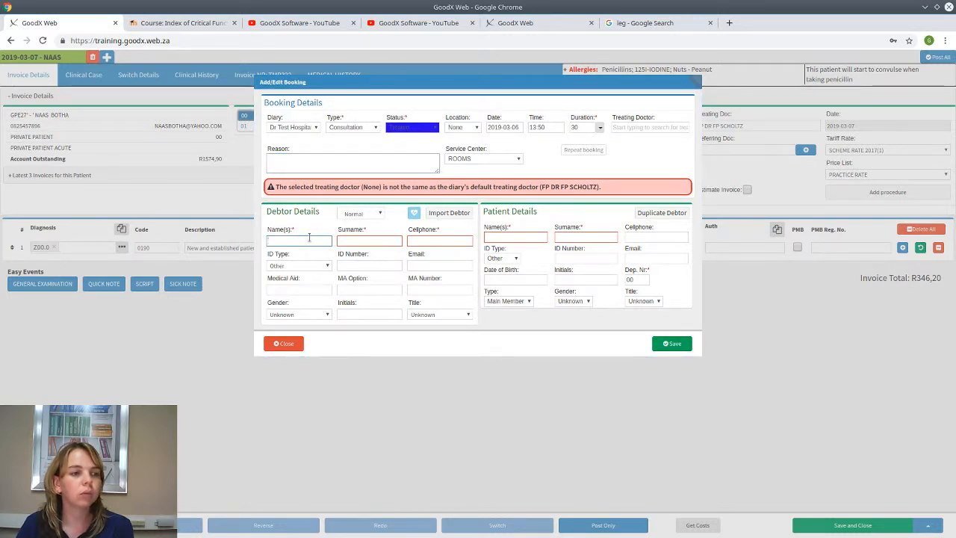
left_click(282, 343)
left_click(453, 161)
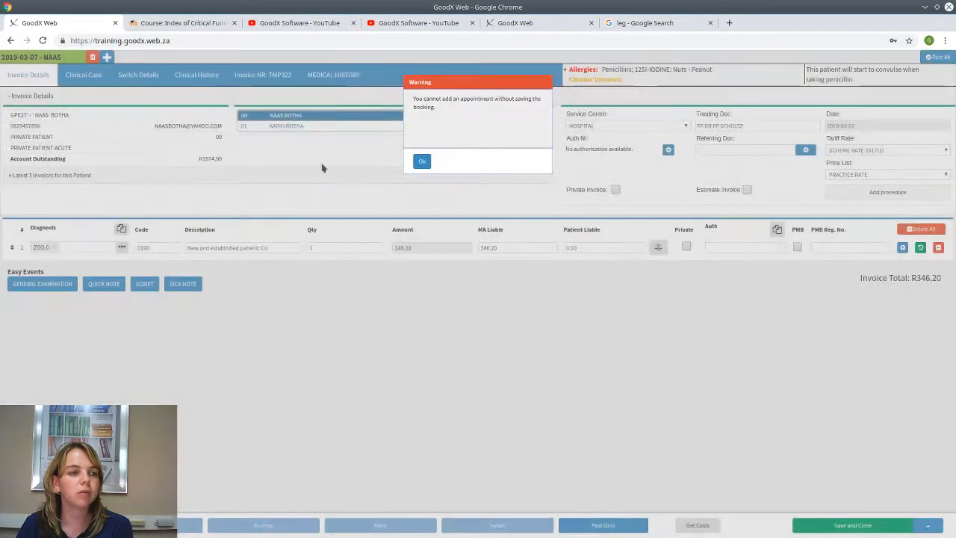
left_click(422, 161)
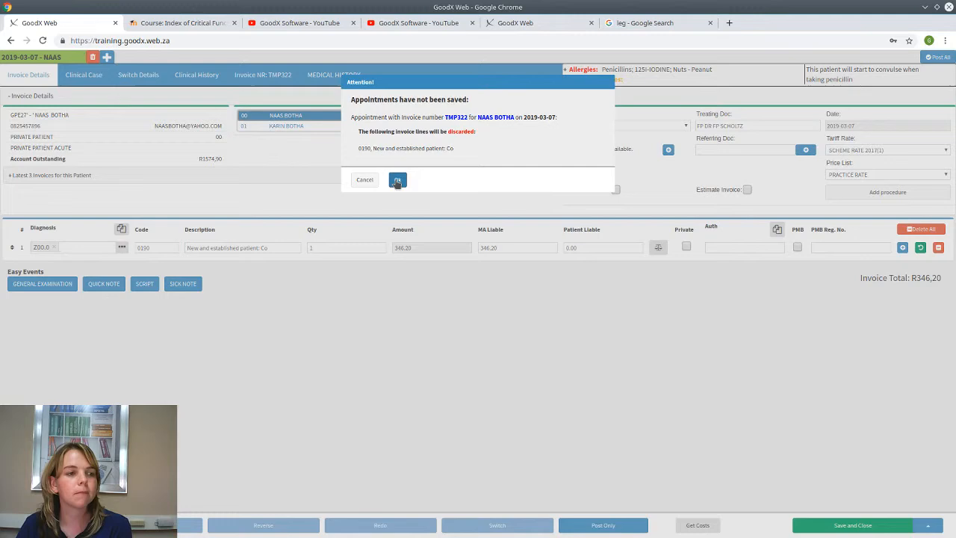
left_click(395, 179)
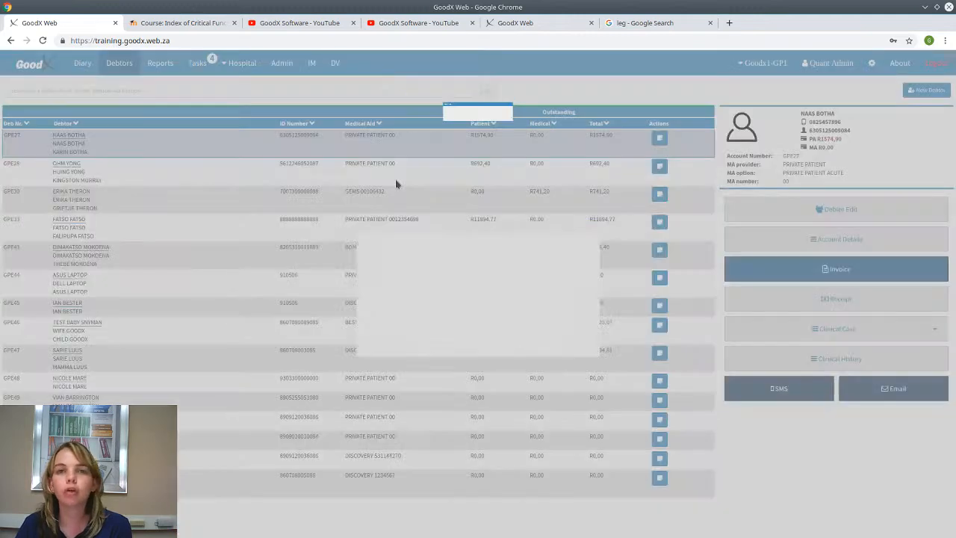
double_click(196, 155)
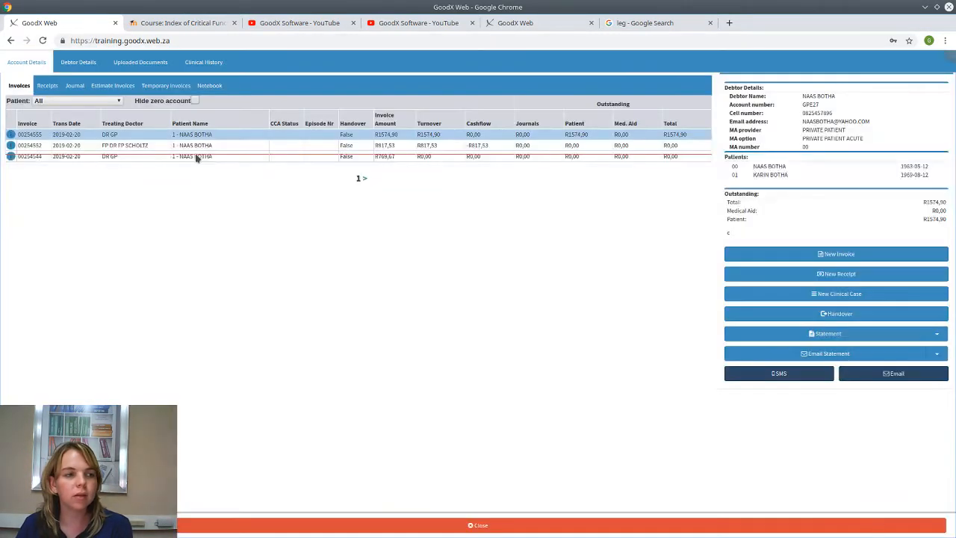
left_click(530, 526)
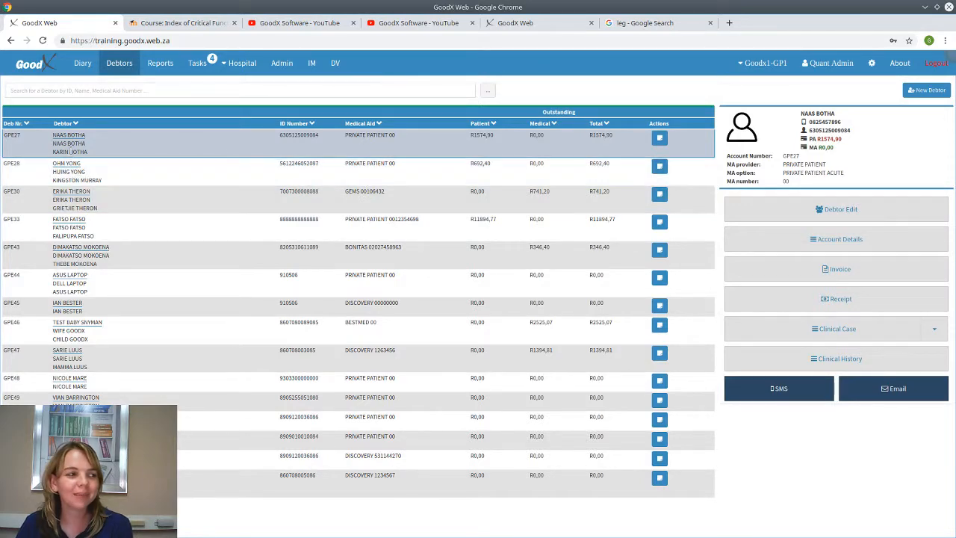
Start a new invoice for the third debtor with a Consultation booking dated 2019-03-04, using the status after Triaged, and save the booking
left_click(73, 201)
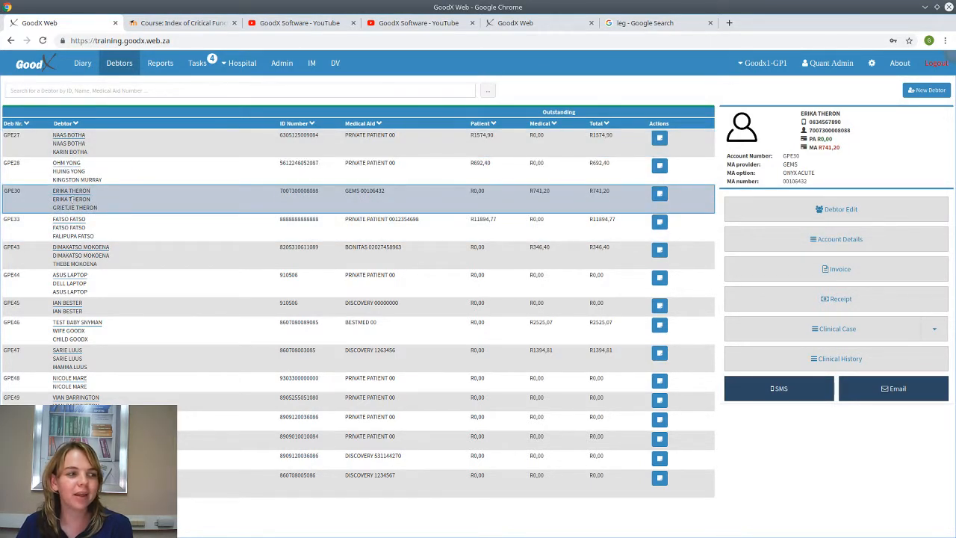
left_click(814, 276)
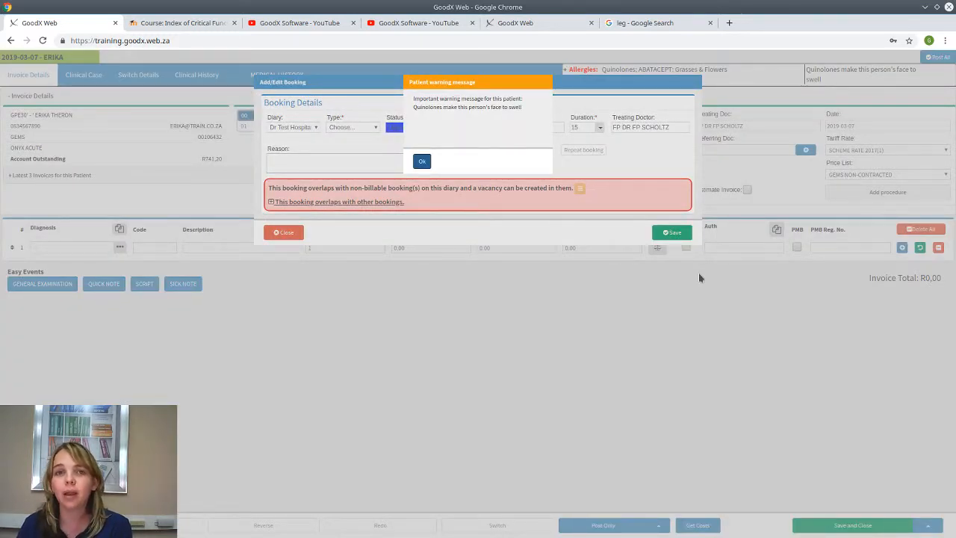
left_click(422, 161)
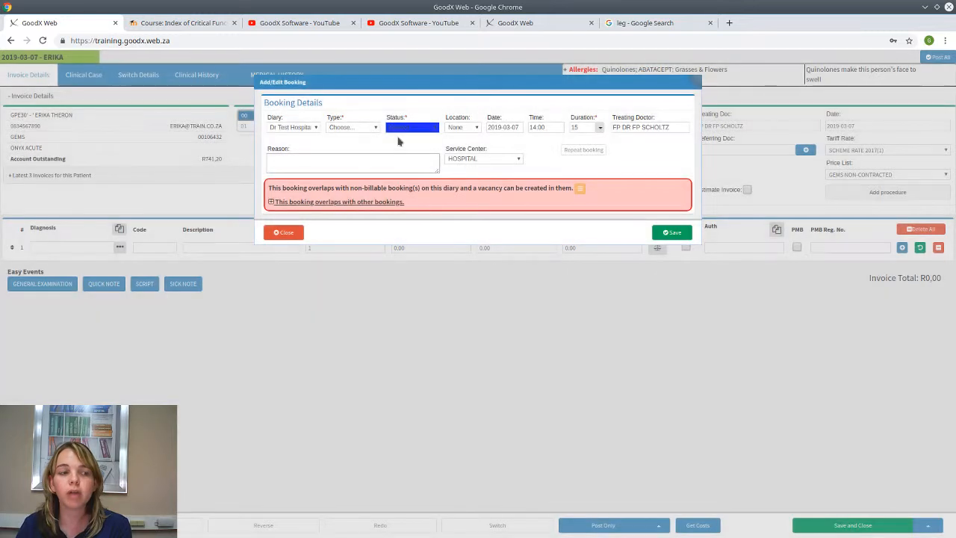
left_click(369, 127)
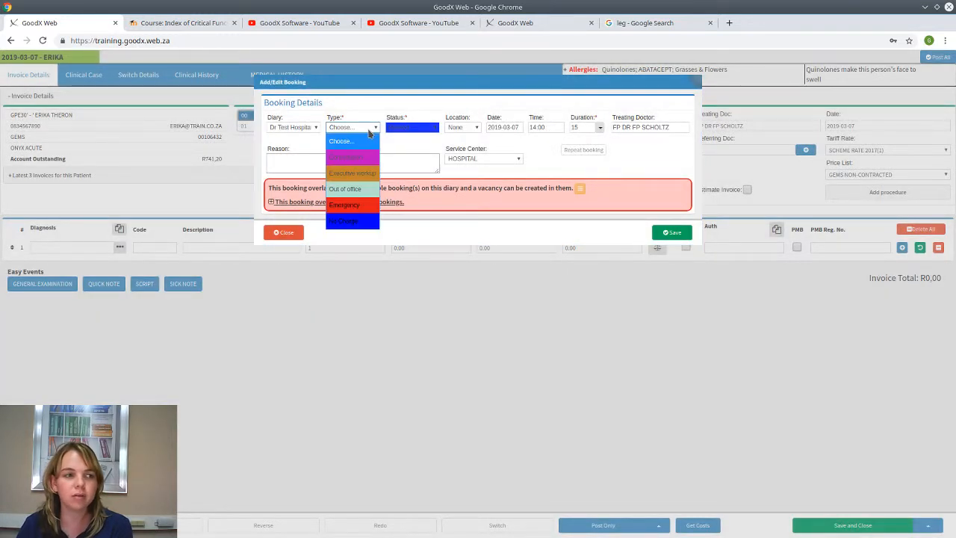
left_click(362, 163)
left_click(411, 127)
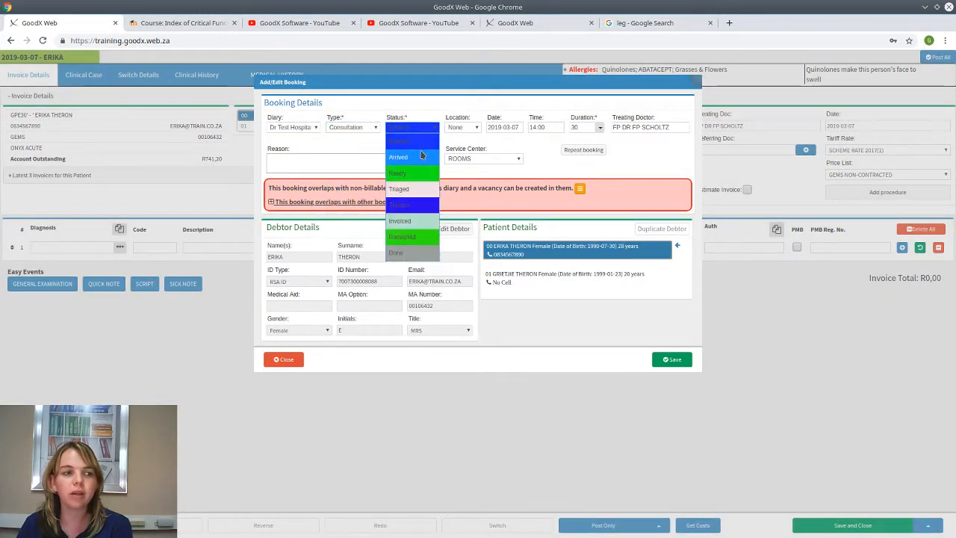
left_click(421, 207)
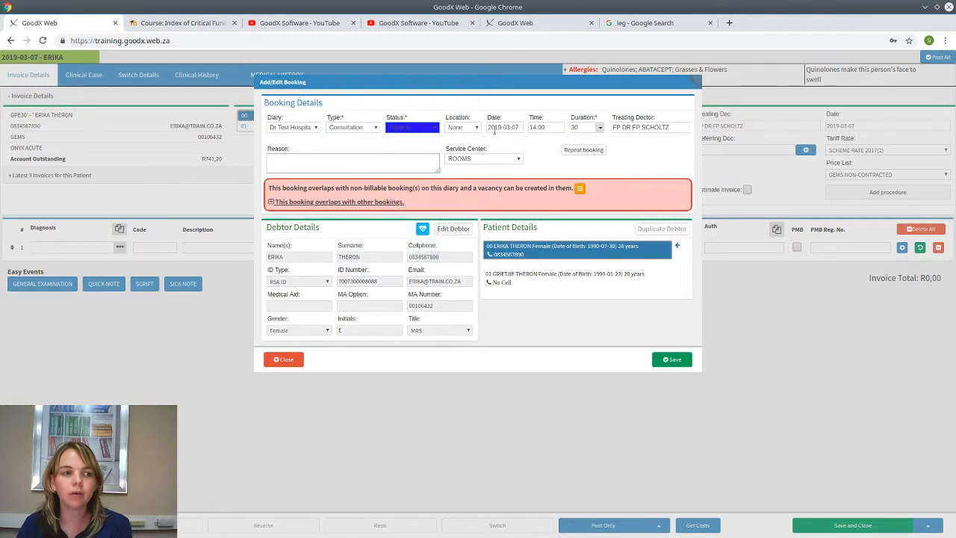
left_click(522, 128)
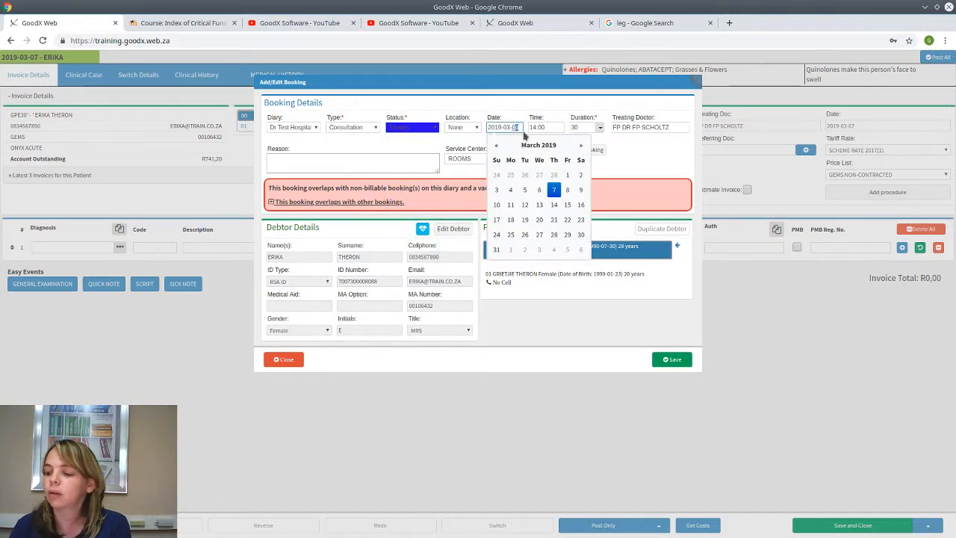
left_click(532, 128)
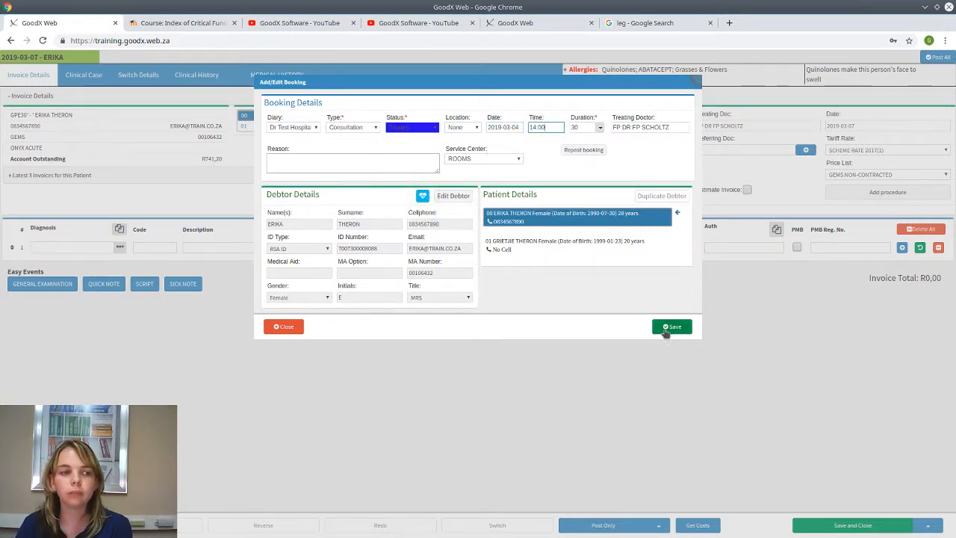
left_click(670, 328)
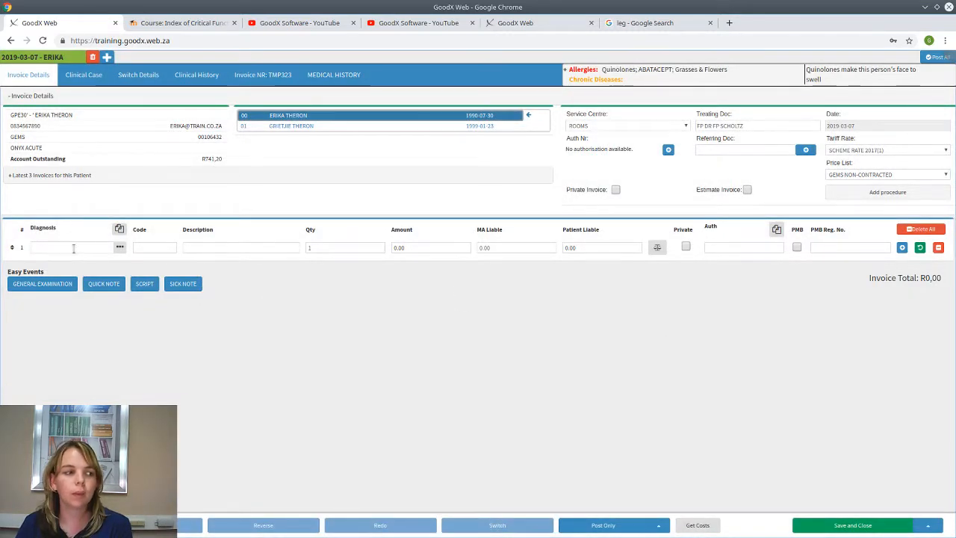
Add diagnosis Z00.0 and procedure code 0190 to the first line of the third debtor's invoice
type("z00.")
left_click(78, 256)
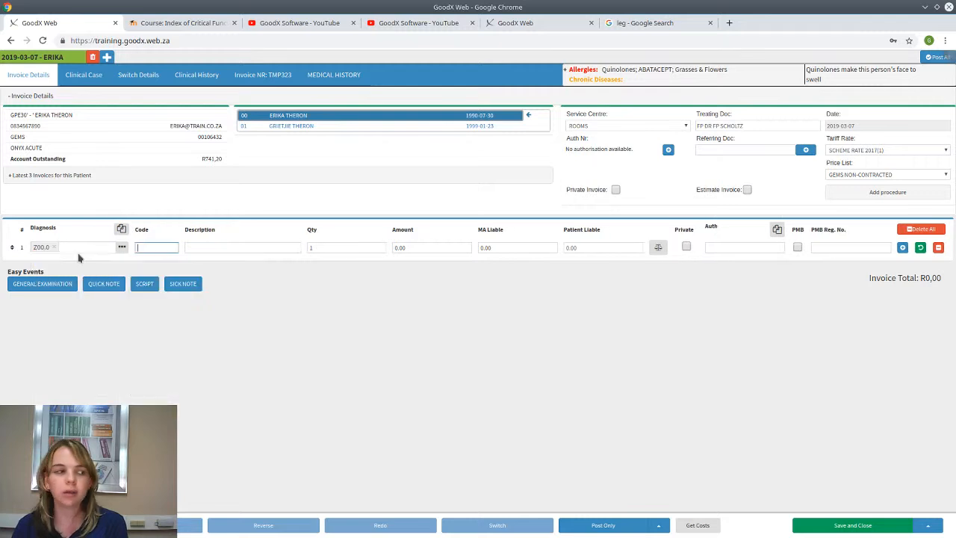
type("0190")
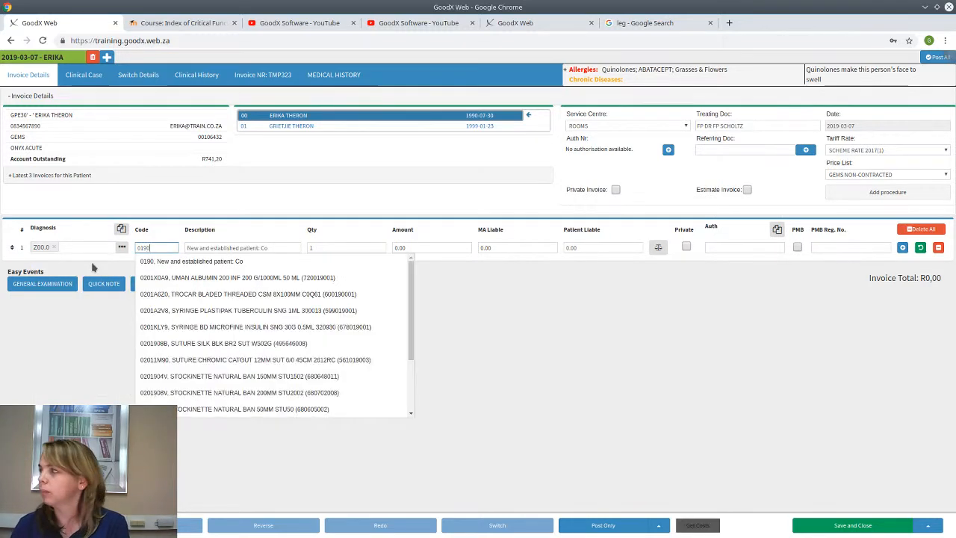
key("Return")
key("Tab")
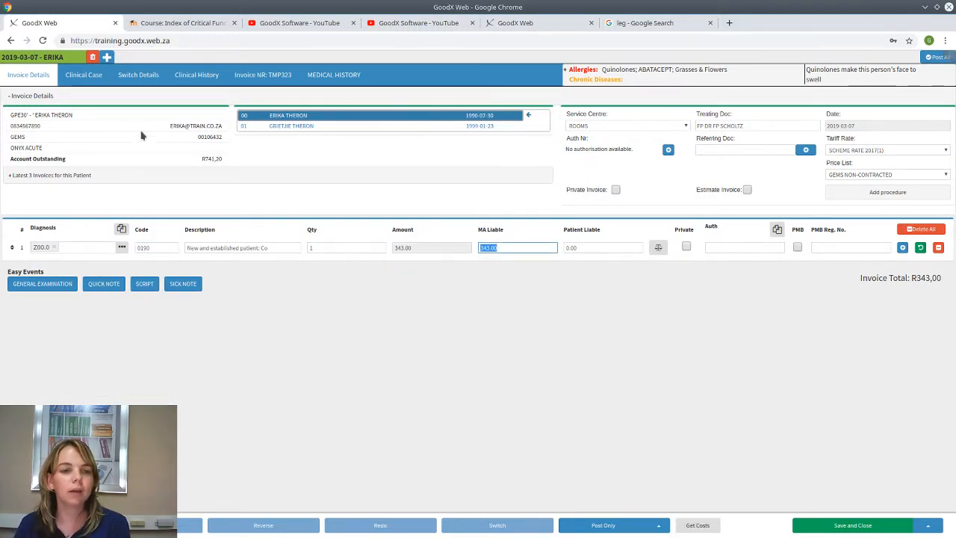
Start another booking for the third debtor's invoice in the Dr Test Hospital diary, with type Consultation and the status after Triaged
left_click(107, 60)
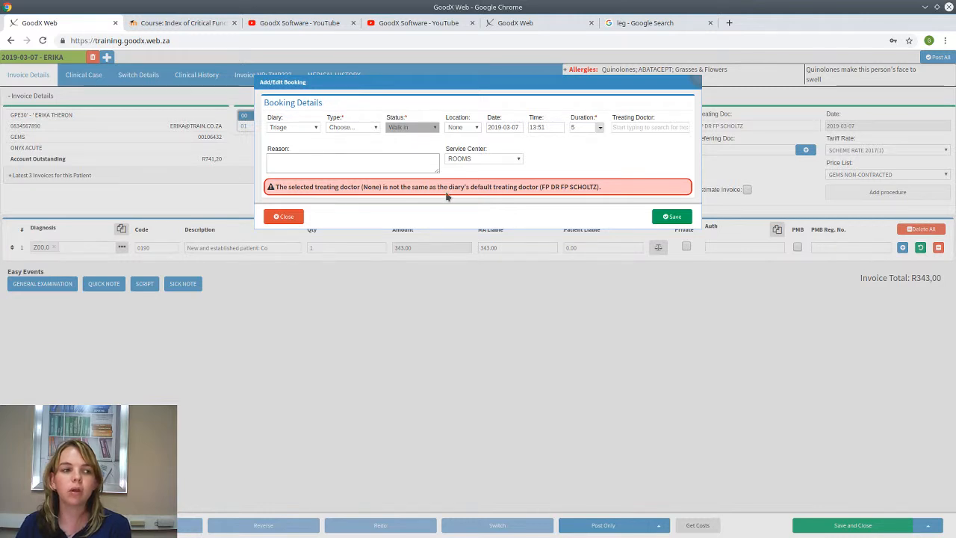
left_click(313, 127)
left_click(309, 144)
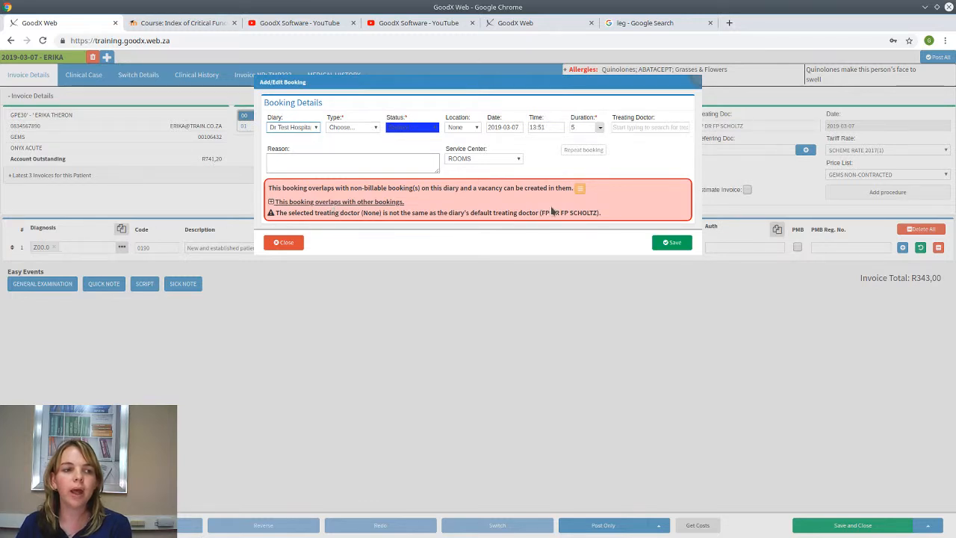
left_click(375, 128)
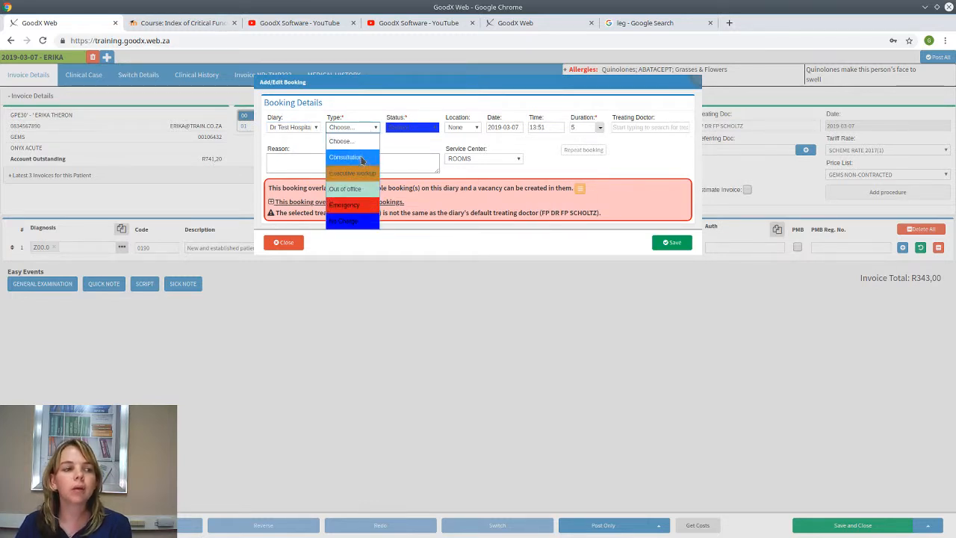
left_click(362, 158)
left_click(409, 129)
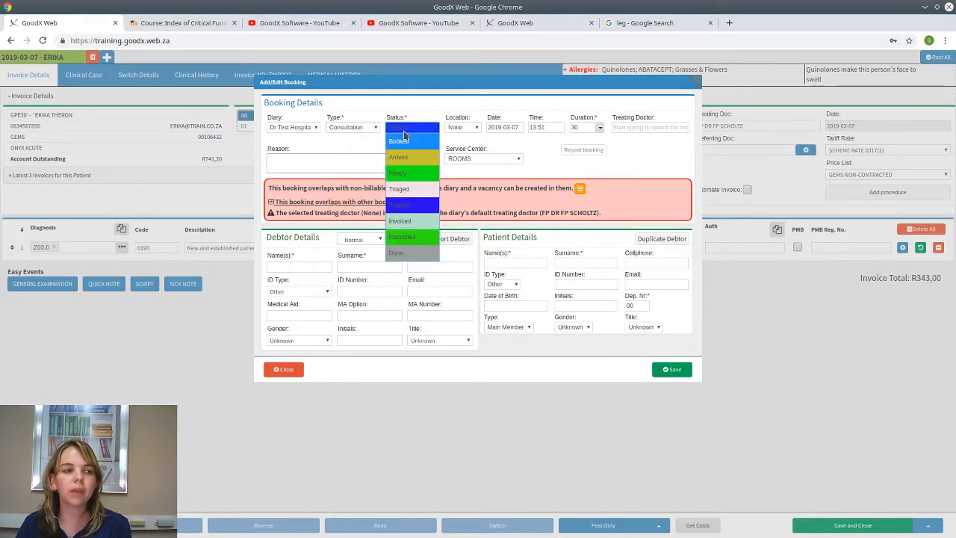
left_click(404, 204)
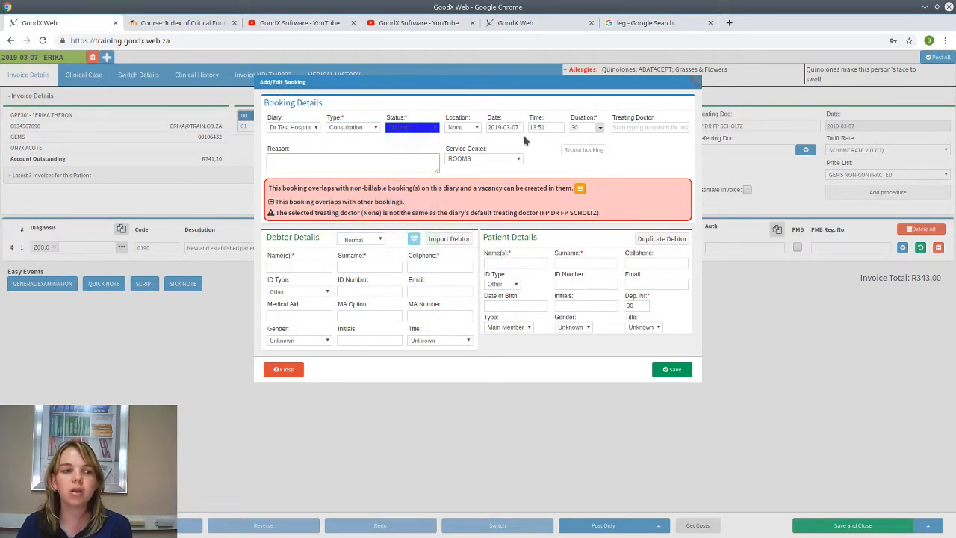
Try 2019-03-06 as the additional booking's date, and change it to 2019-03-05
left_click(521, 129)
key("ctrl+shift+Left")
type("06")
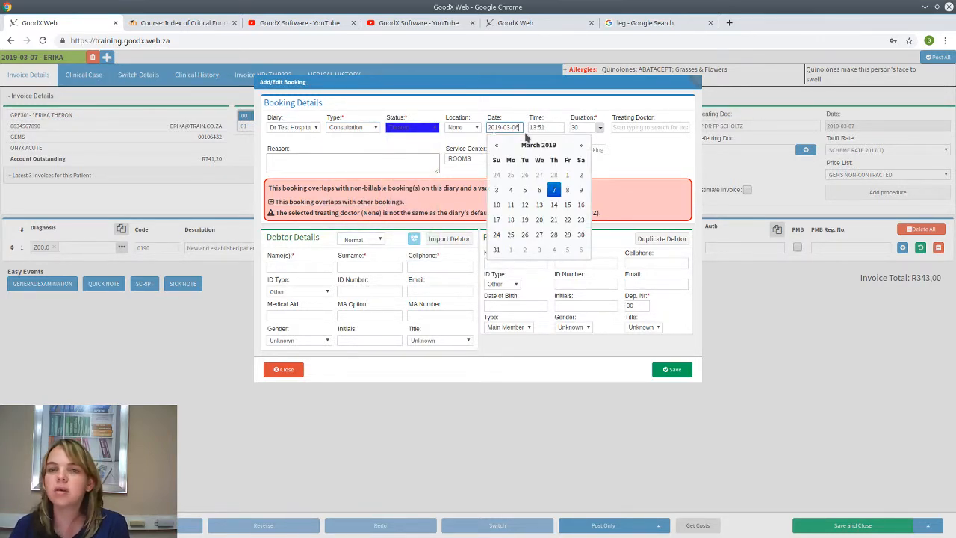
key("Tab")
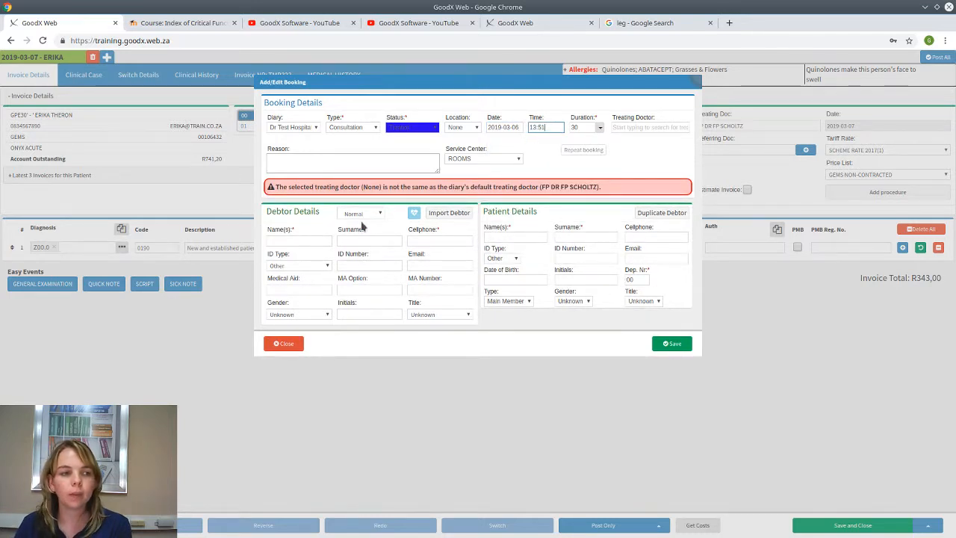
left_click(520, 127)
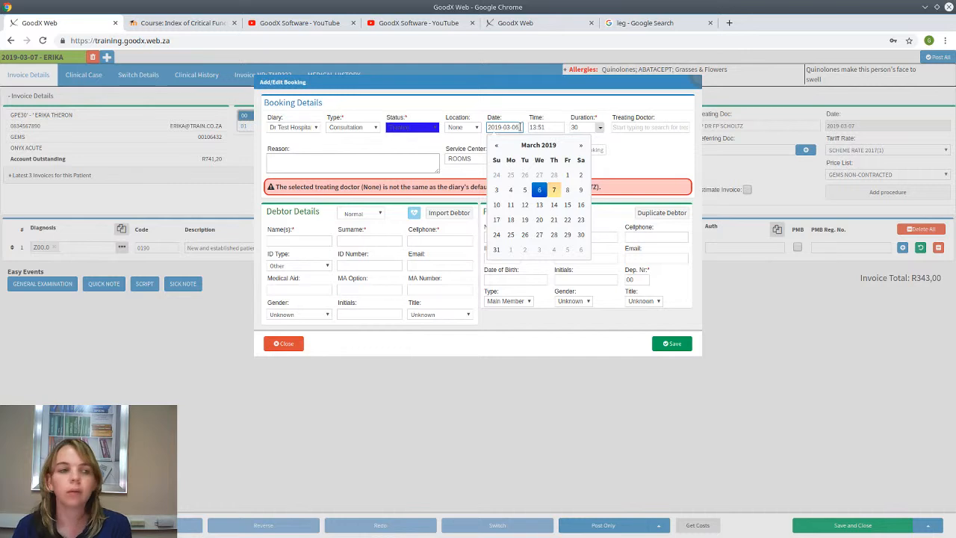
left_click(524, 192)
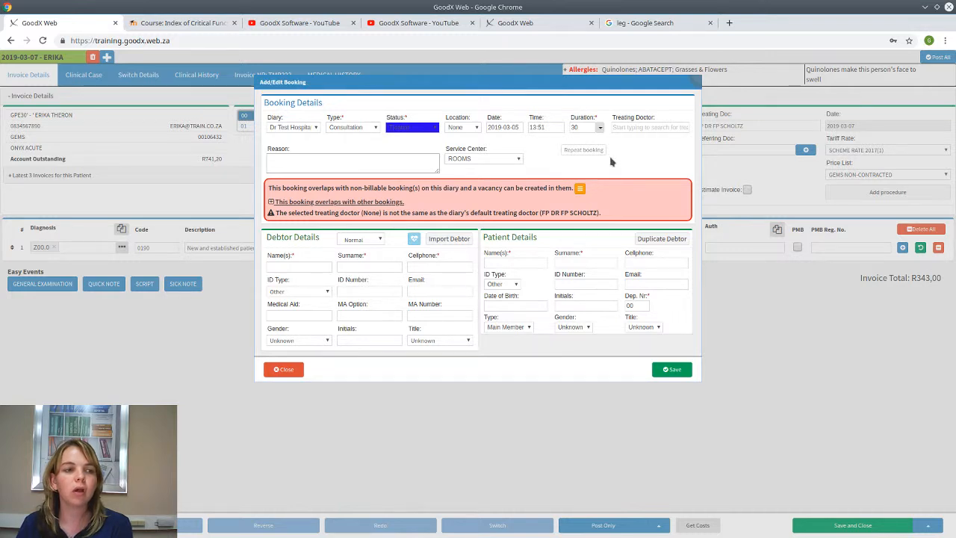
Assign the diary's default treating doctor to the additional booking and go to the debtor's surname
left_click(630, 127)
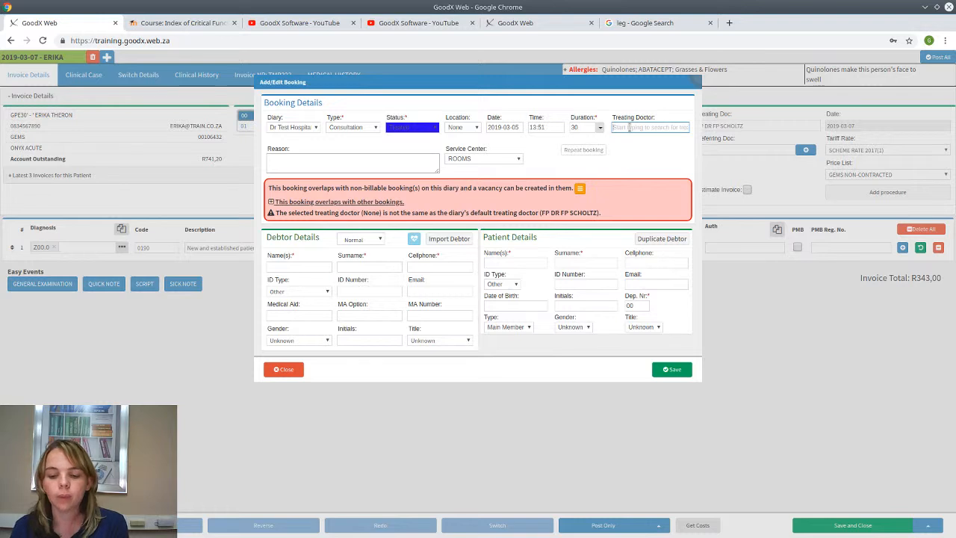
left_click(647, 145)
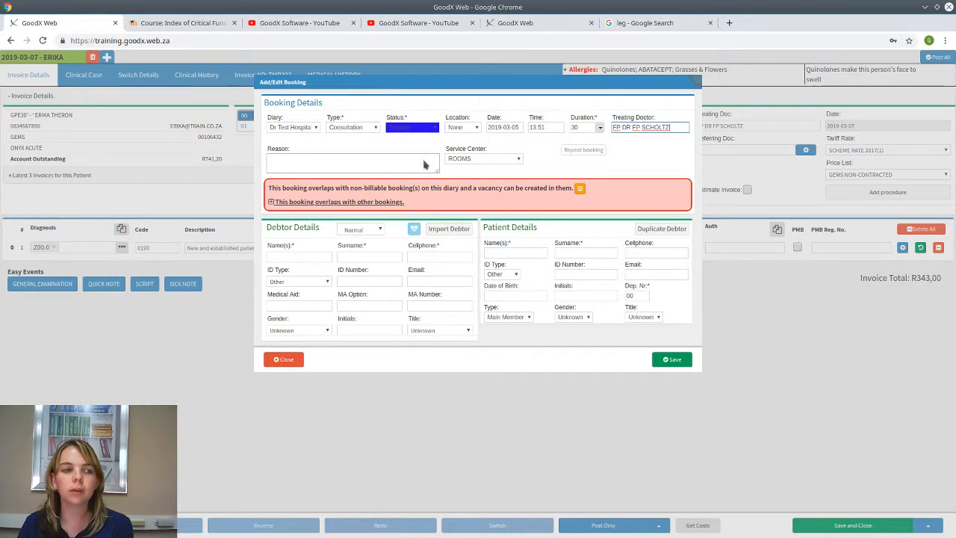
left_click(306, 257)
key("Tab")
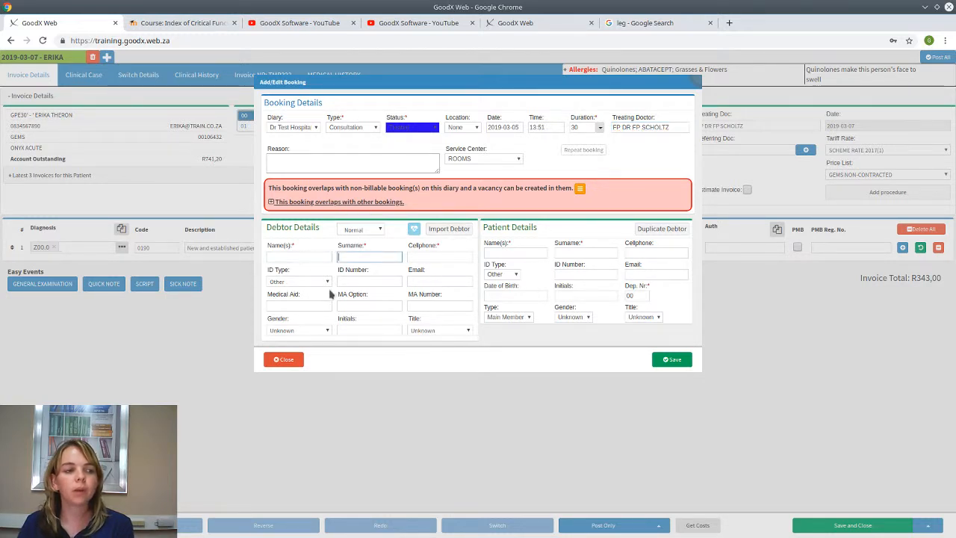
Discard the unsaved additional booking and dismiss the warning
left_click(283, 359)
left_click(449, 160)
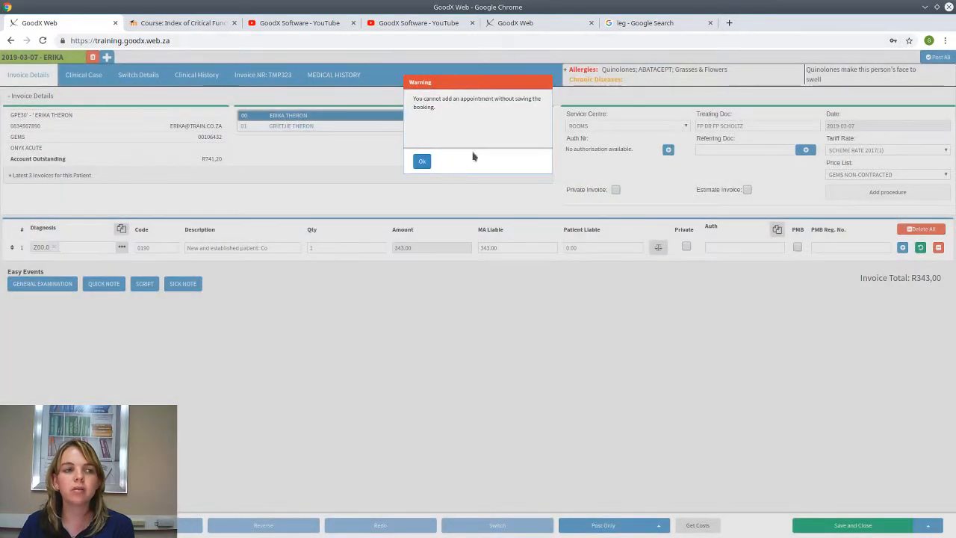
left_click(421, 163)
Switch to the GoodX Web site at qa.goodx.web.za and start an invoice for the first debtor in the debtors list, allowing microphone use
left_click(511, 25)
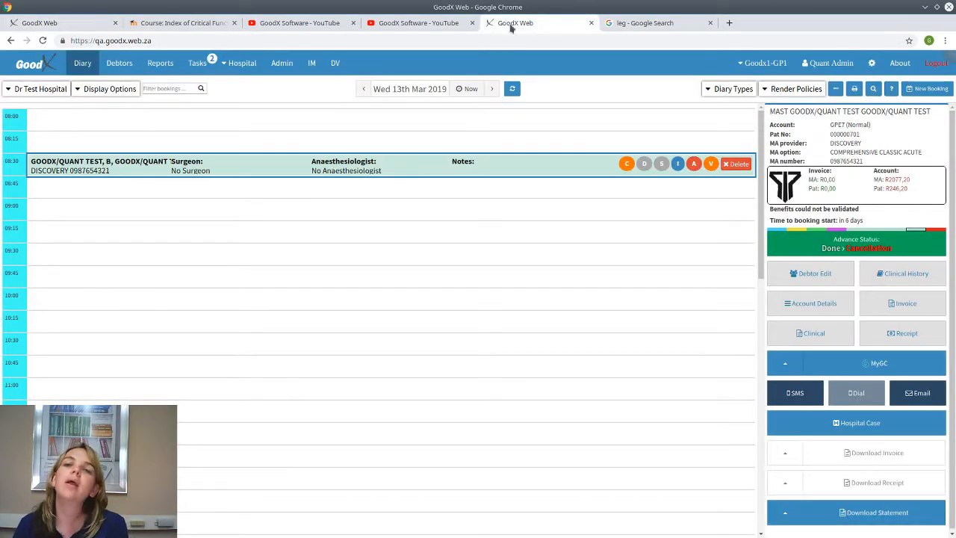
left_click(381, 214)
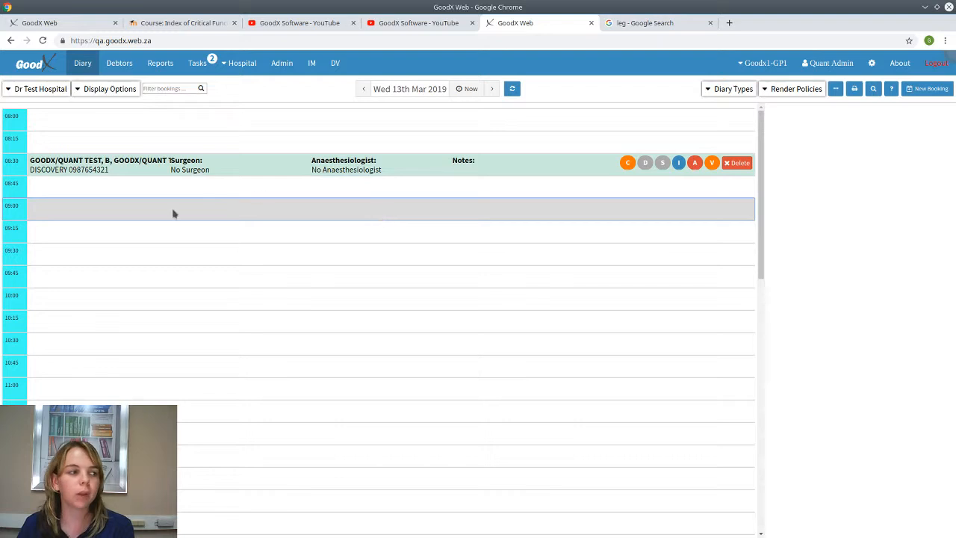
scroll(196, 446, "down", 3)
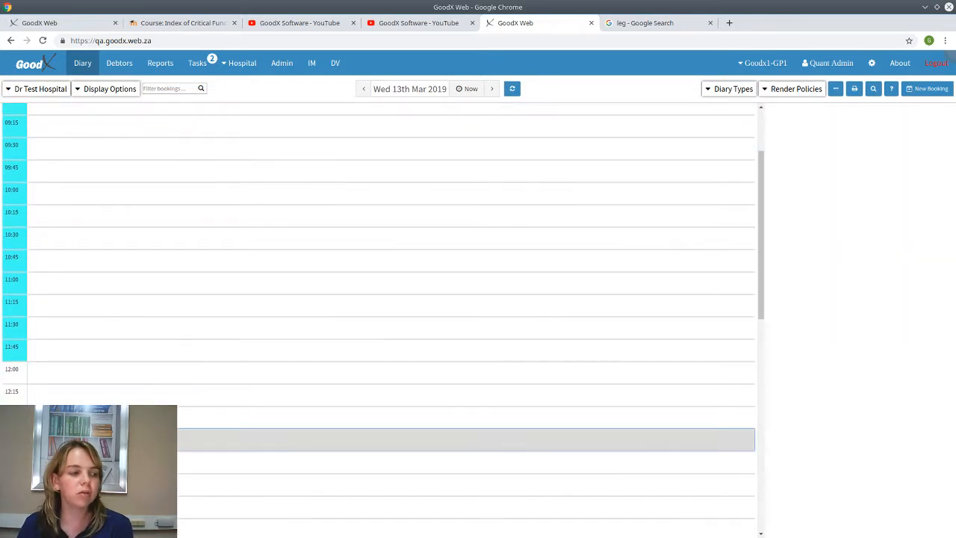
left_click(119, 63)
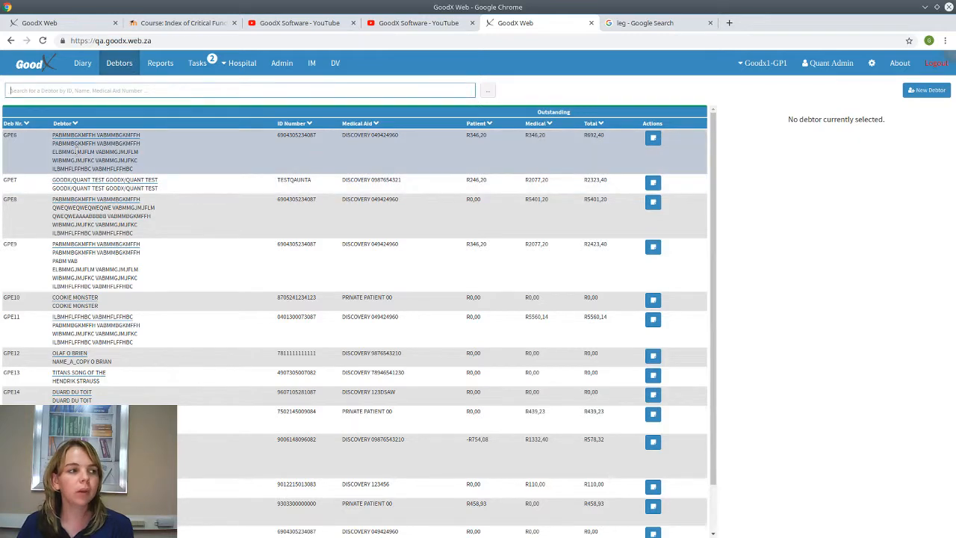
left_click(77, 151)
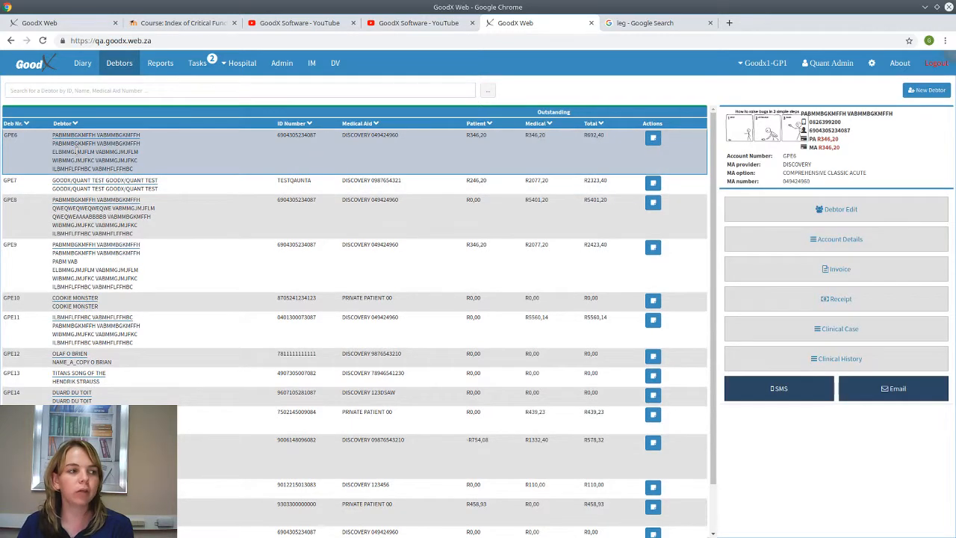
left_click(853, 275)
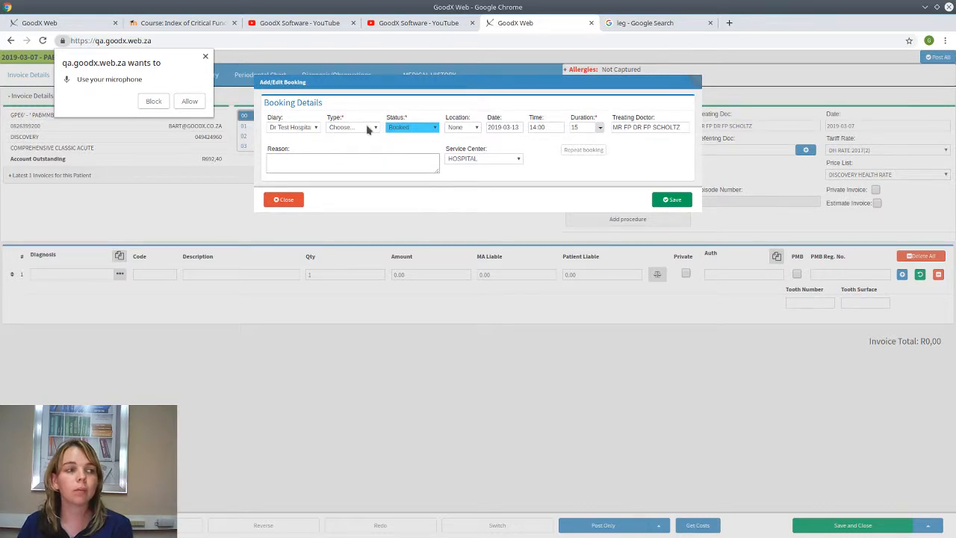
left_click(195, 102)
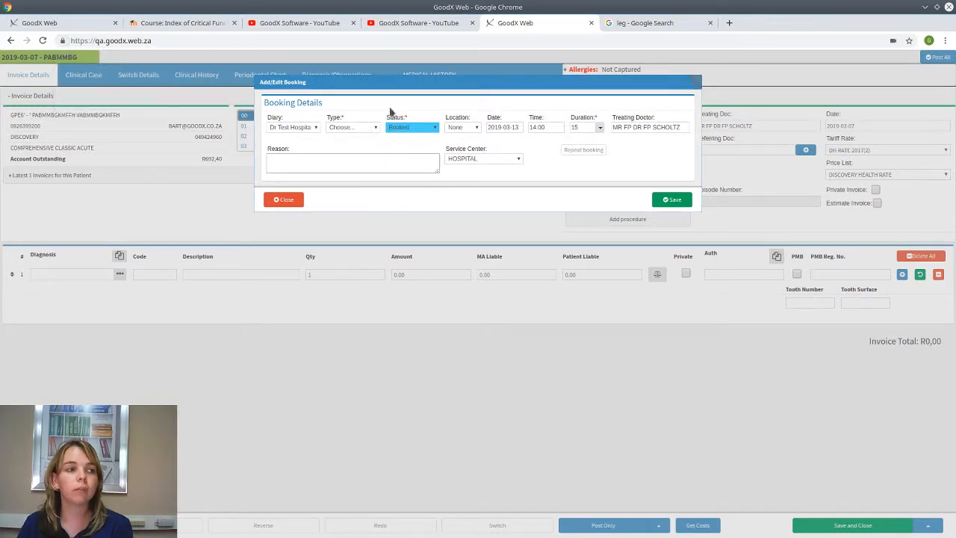
Set the invoice's booking to type Consultation with the date 2019-03-04, and save the booking
left_click(347, 129)
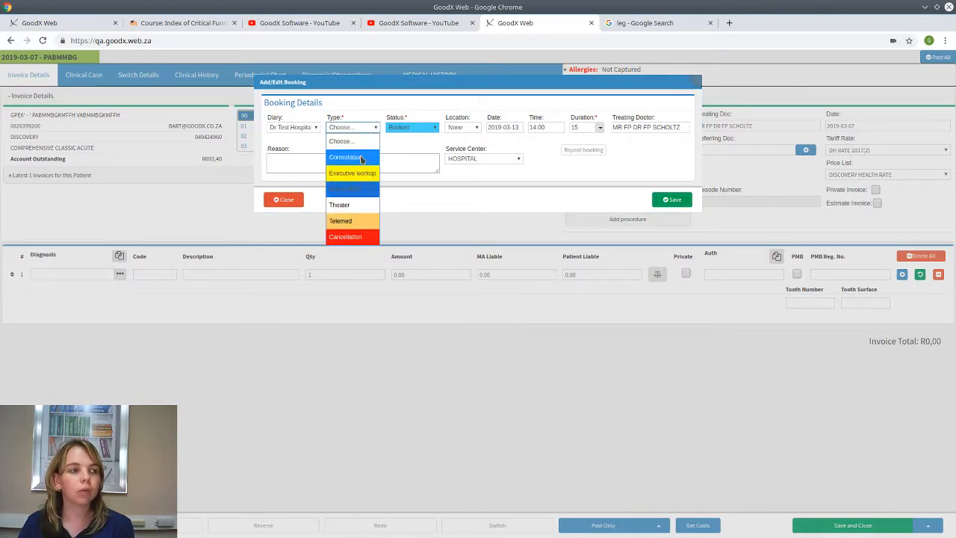
left_click(360, 157)
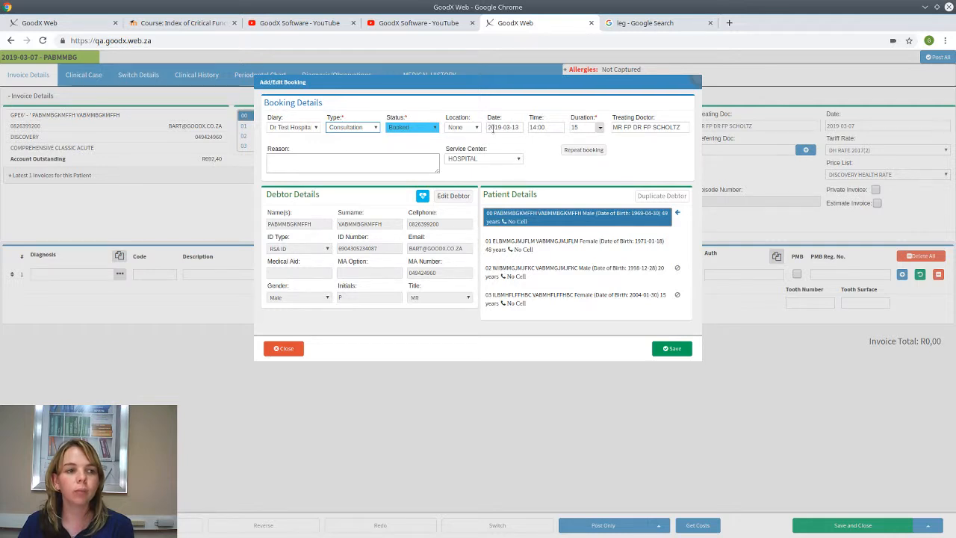
left_click(518, 128)
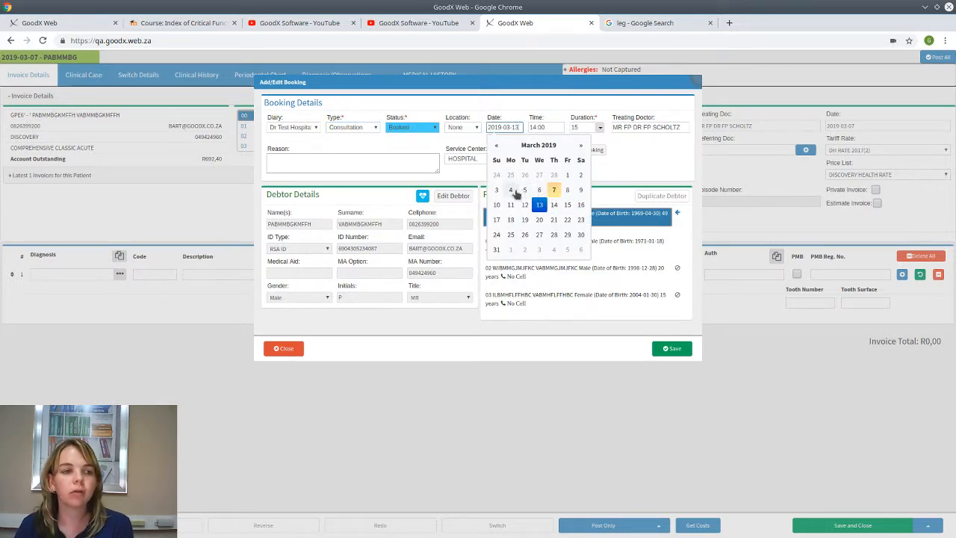
left_click(513, 192)
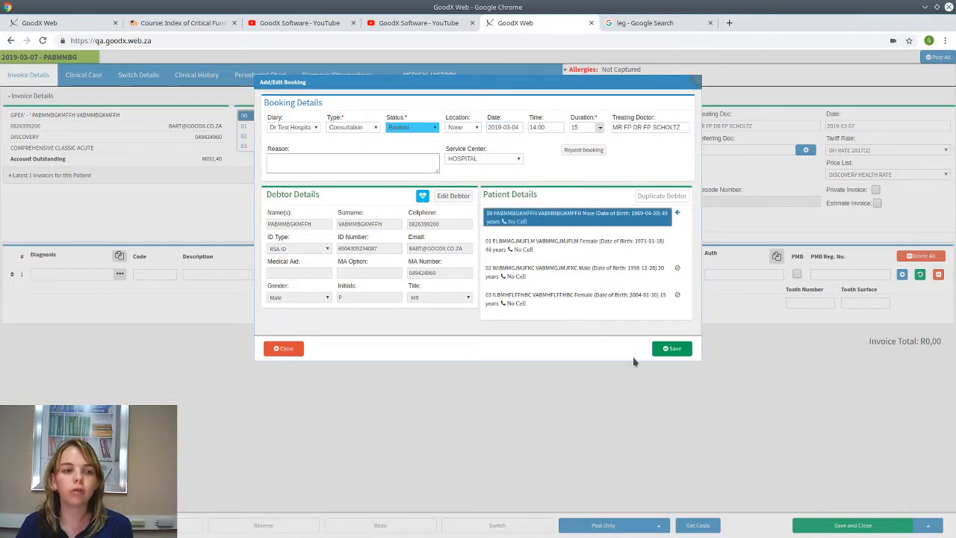
left_click(674, 349)
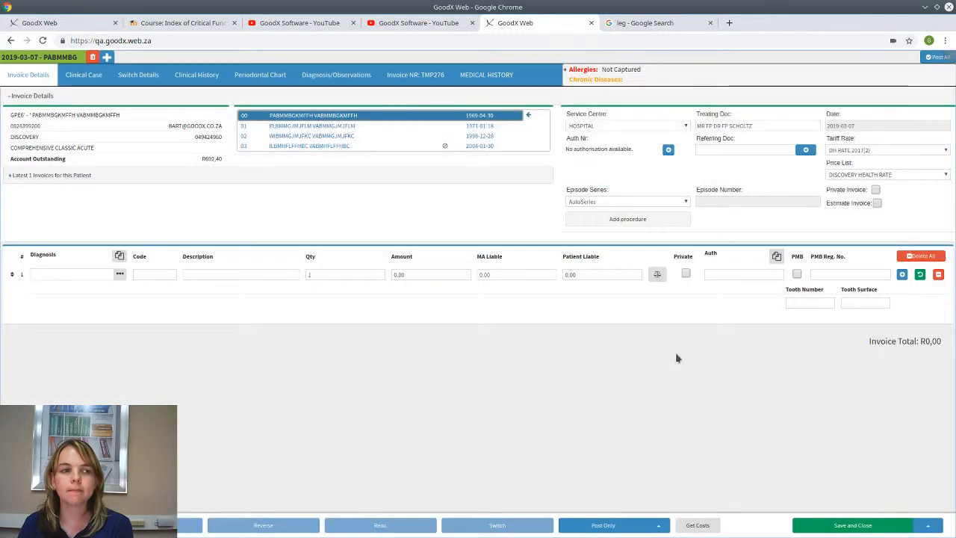
Add diagnosis Z00.0 and procedure code 0190 with a quantity of 5 to the invoice's first line
left_click(92, 277)
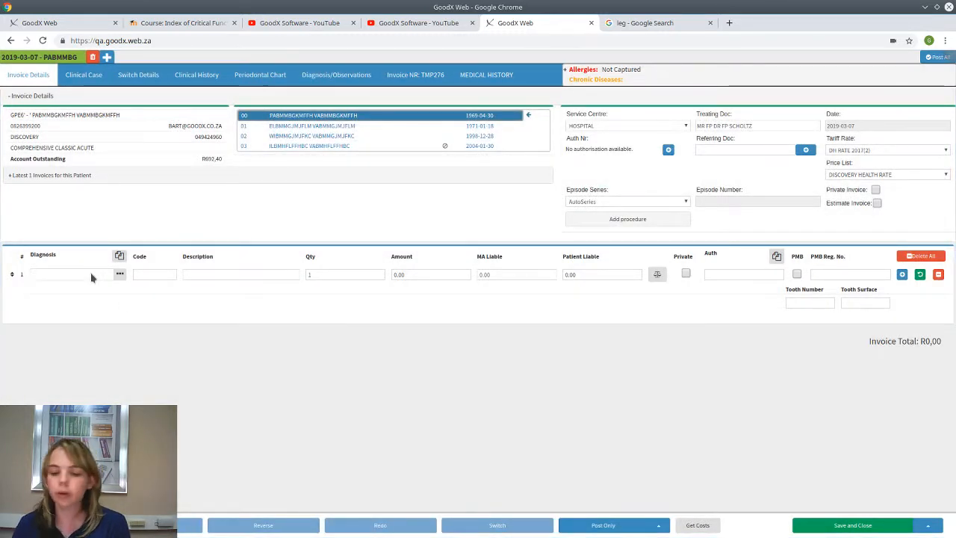
type("z00.0")
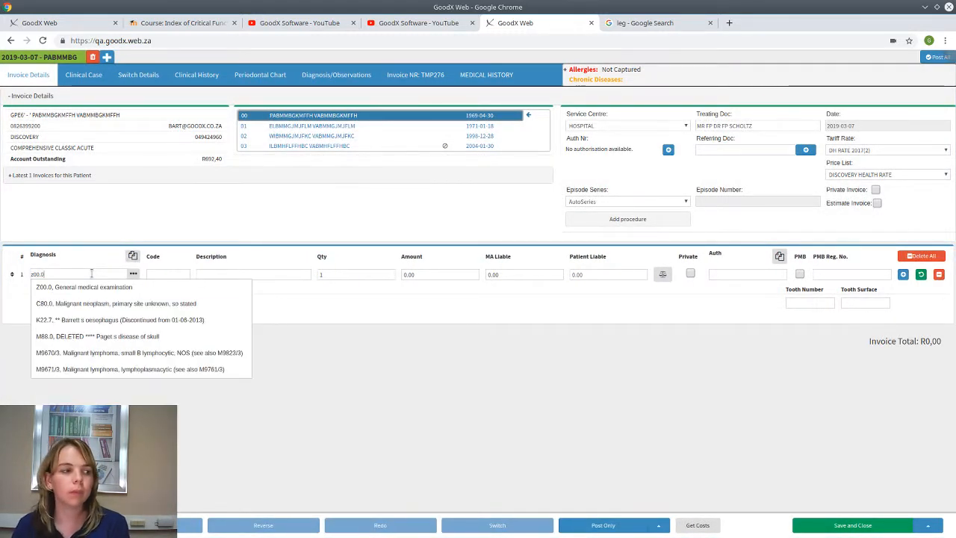
key("Return")
type("0")
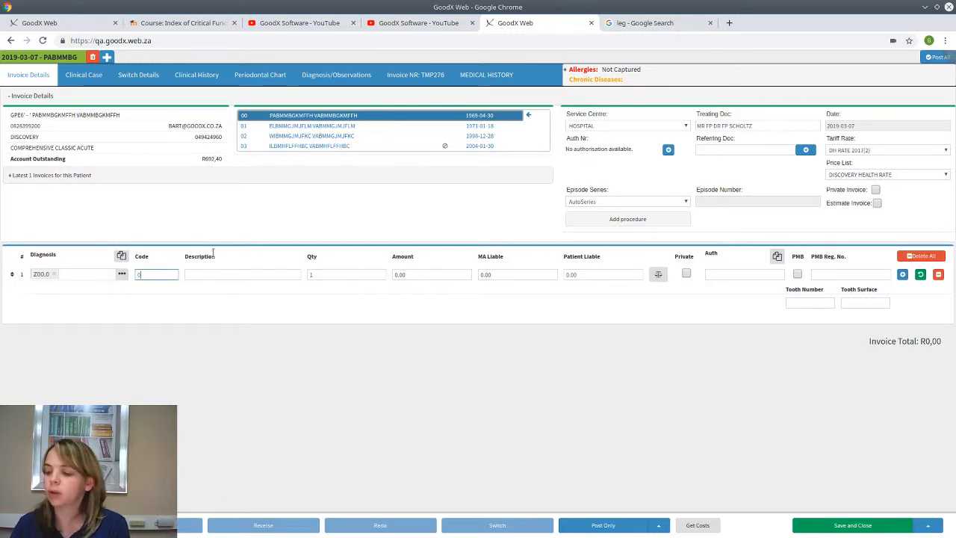
type("190")
key("Return")
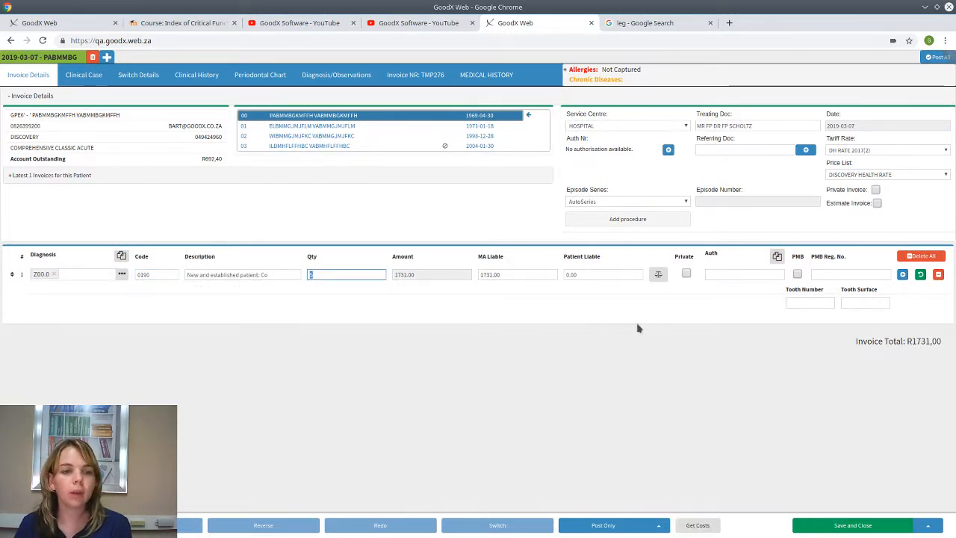
type("5")
Start an additional booking in the Dr Test Hospital diary with the type Consultation
left_click(107, 57)
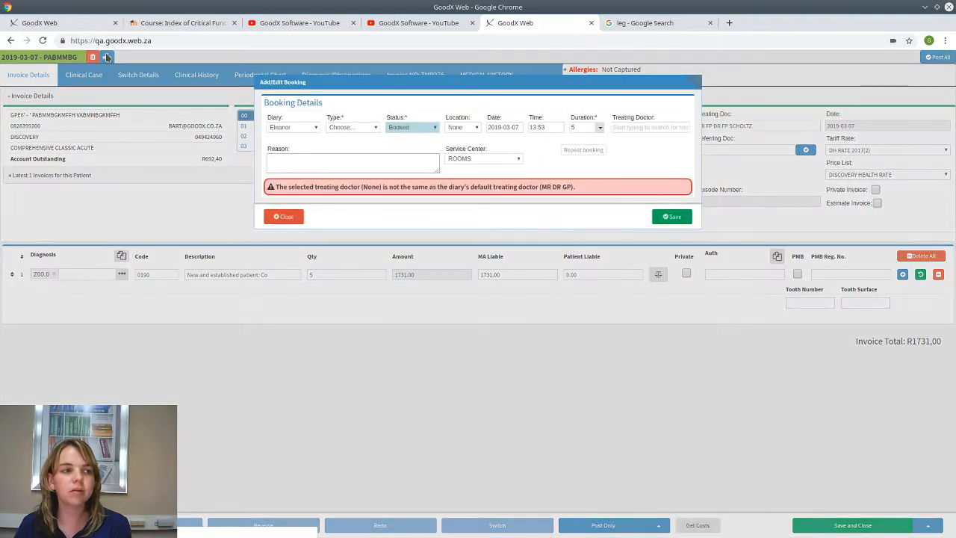
left_click(314, 129)
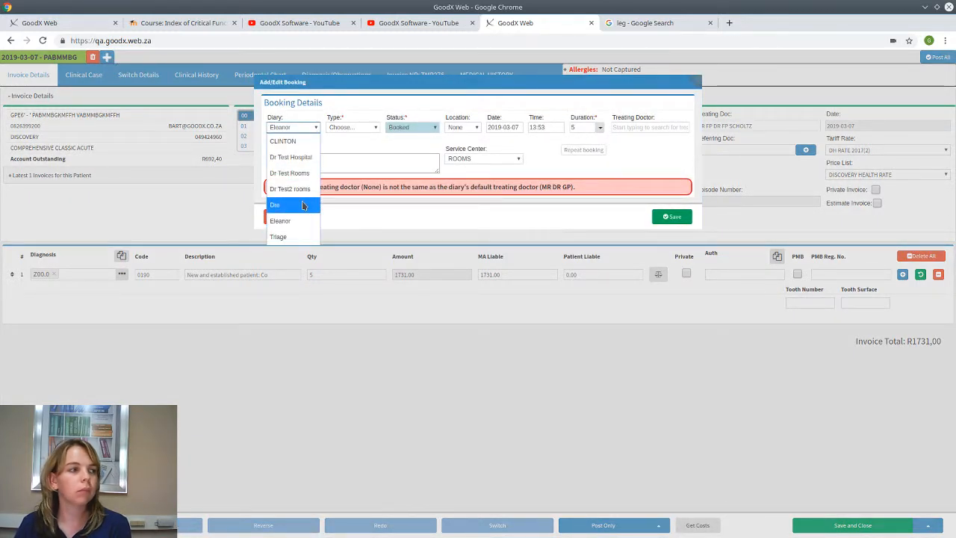
left_click(303, 159)
left_click(351, 128)
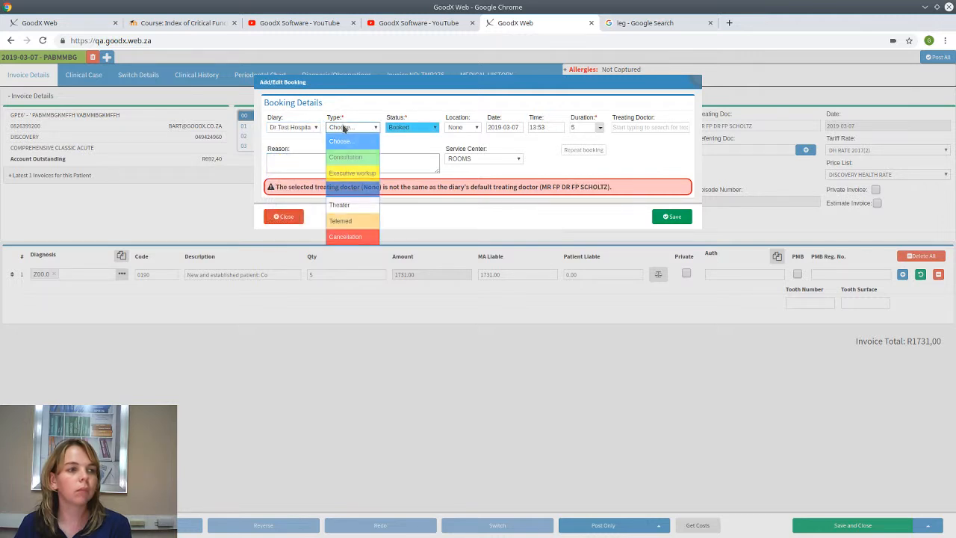
left_click(353, 157)
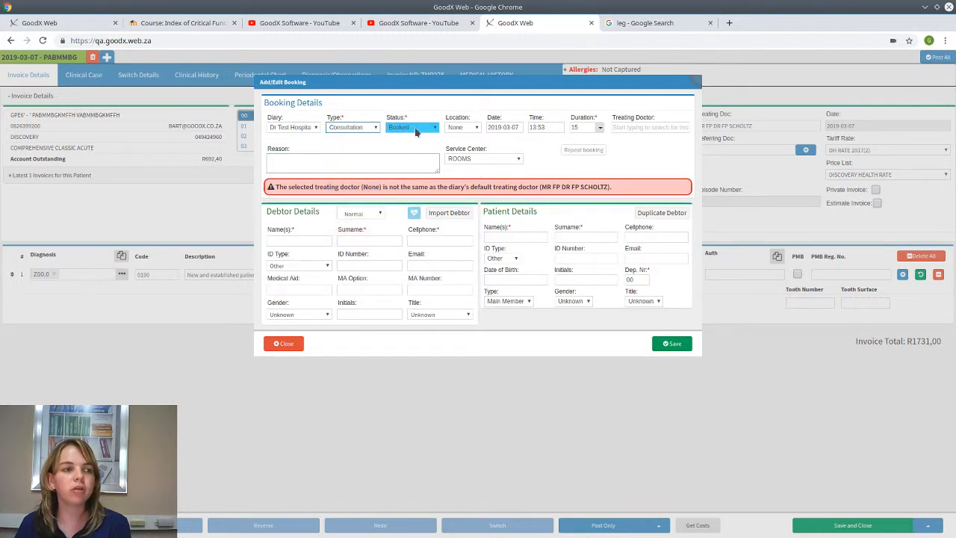
Set the additional booking's date to 2019-03-05 and its treating doctor to the diary's default doctor
left_click(517, 127)
left_click(525, 191)
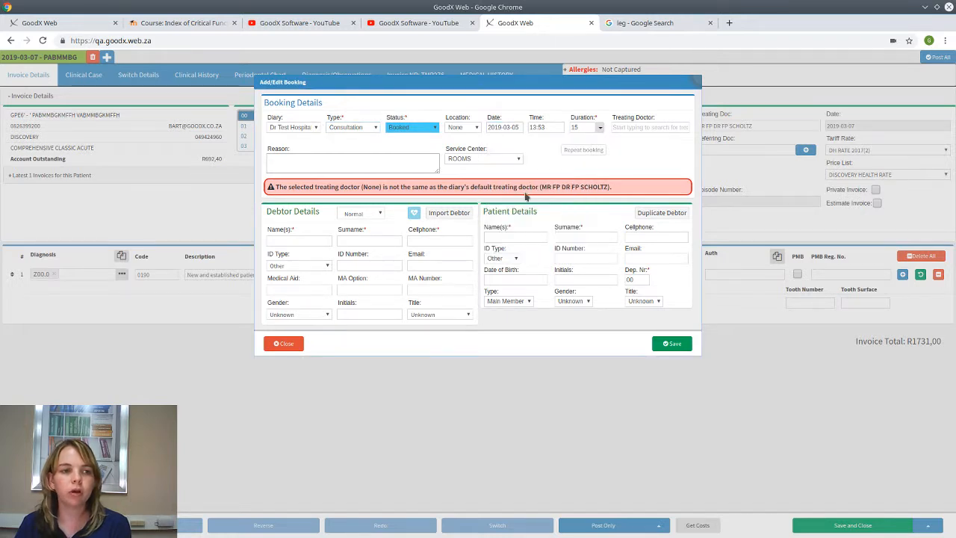
left_click(665, 127)
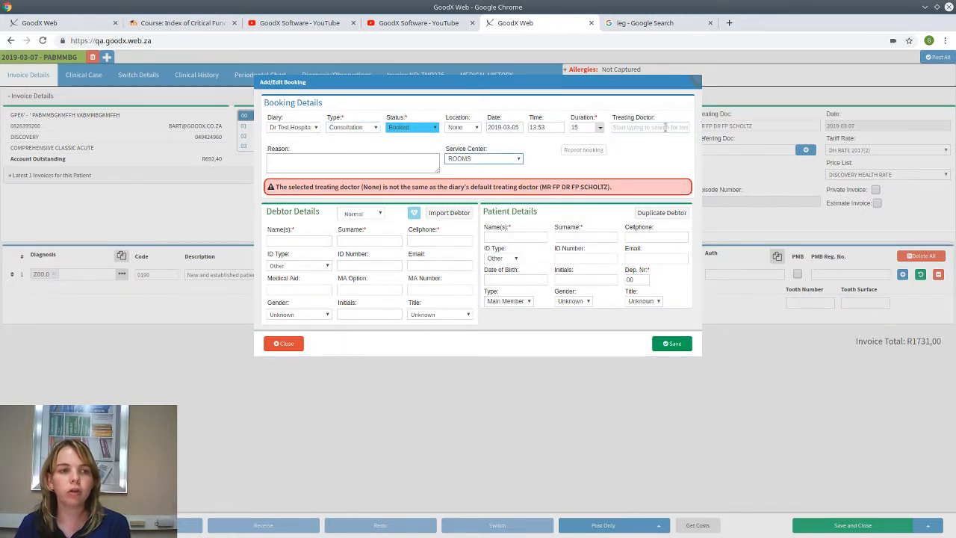
type("s")
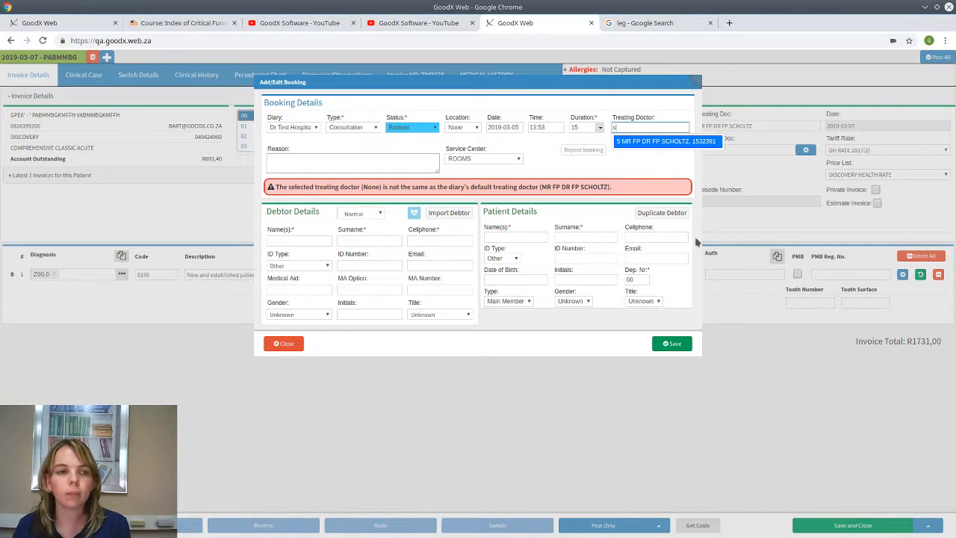
left_click(670, 143)
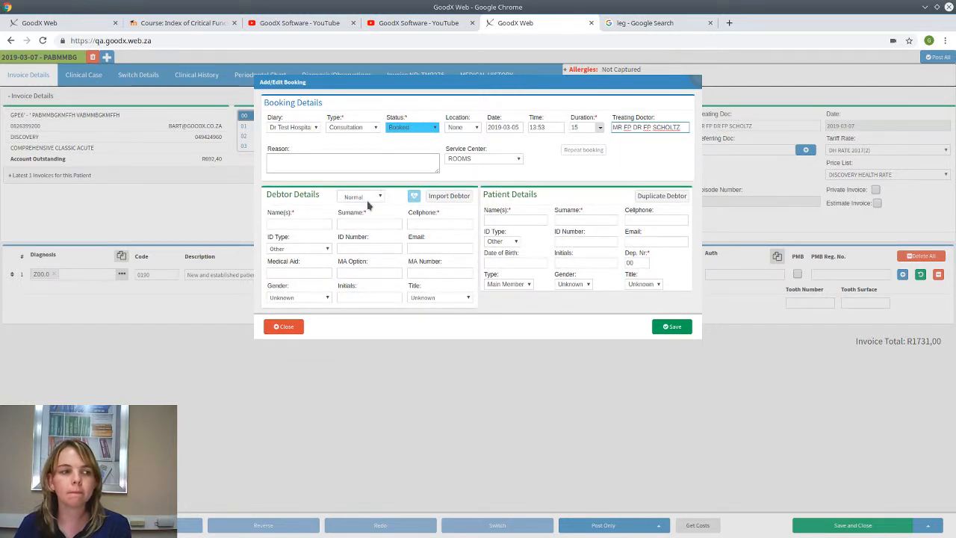
left_click(286, 224)
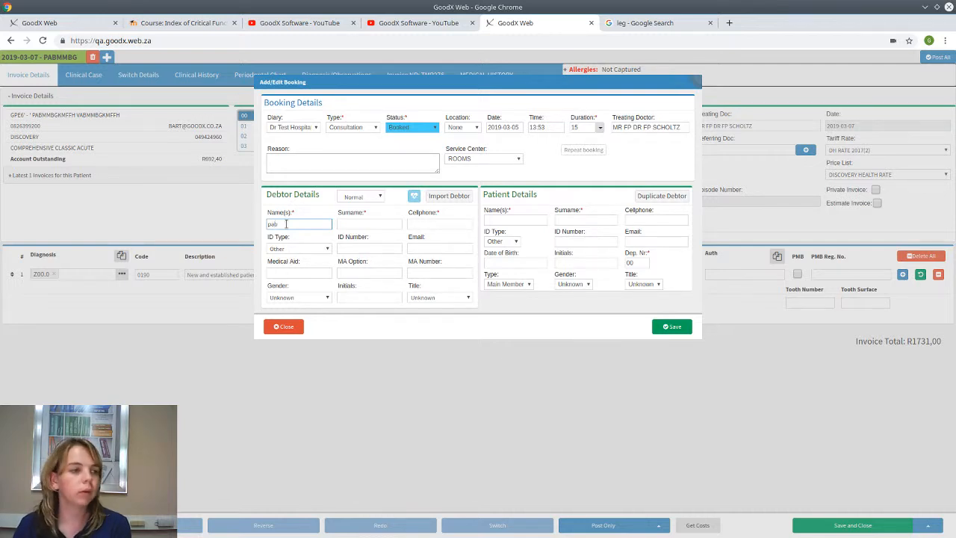
key("Tab")
left_click(287, 224)
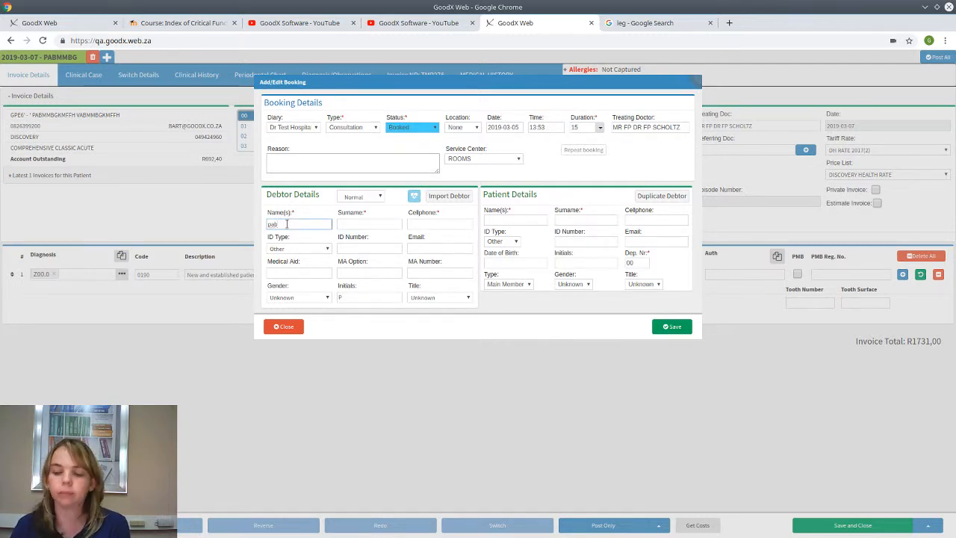
key("BackSpace")
key("BackSpace")
key("BackSpace")
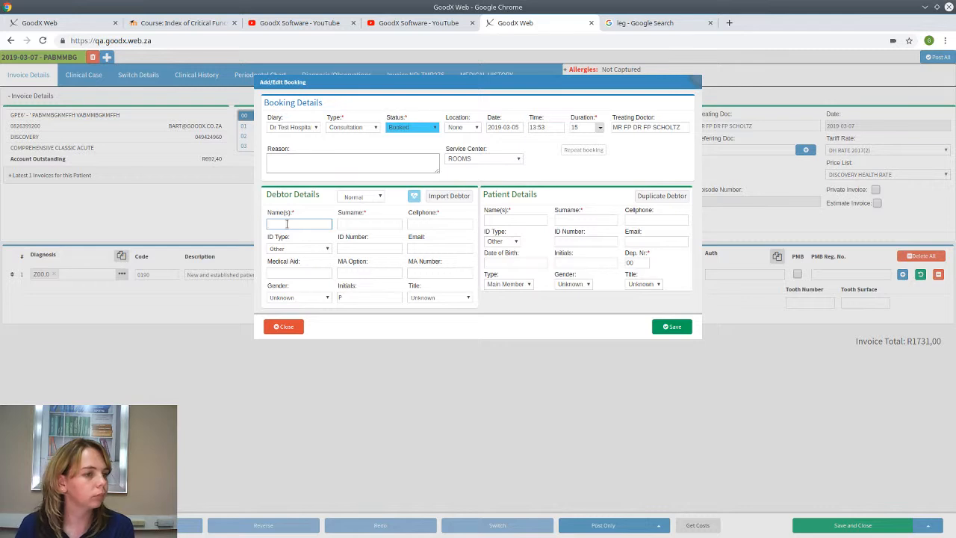
Enter the debtor's name, surname and cellphone number in the additional booking
type("Pab")
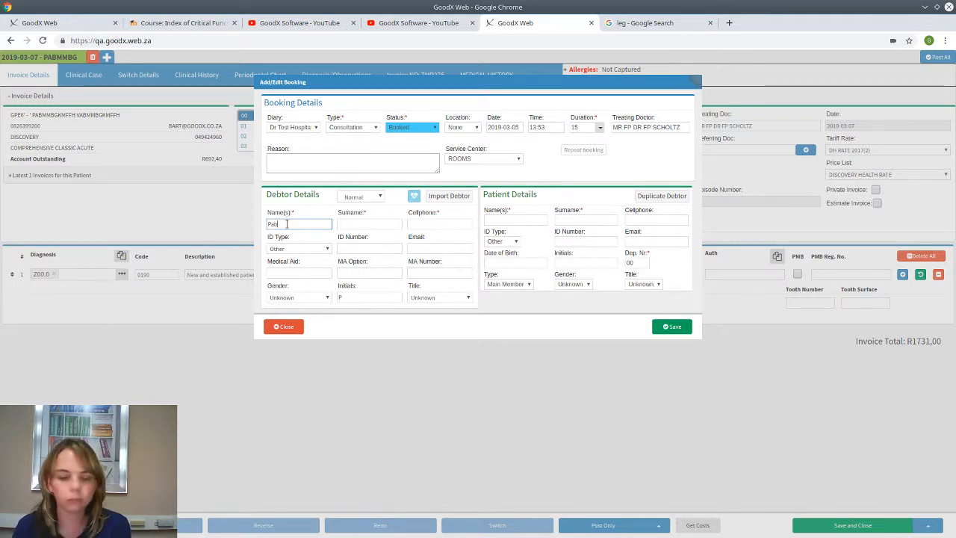
type(",,")
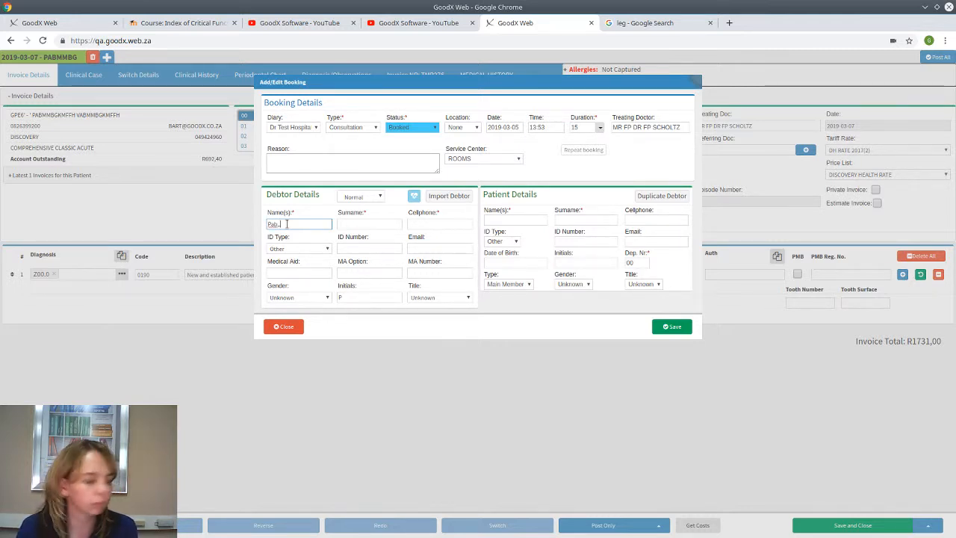
type("bg")
key("Tab")
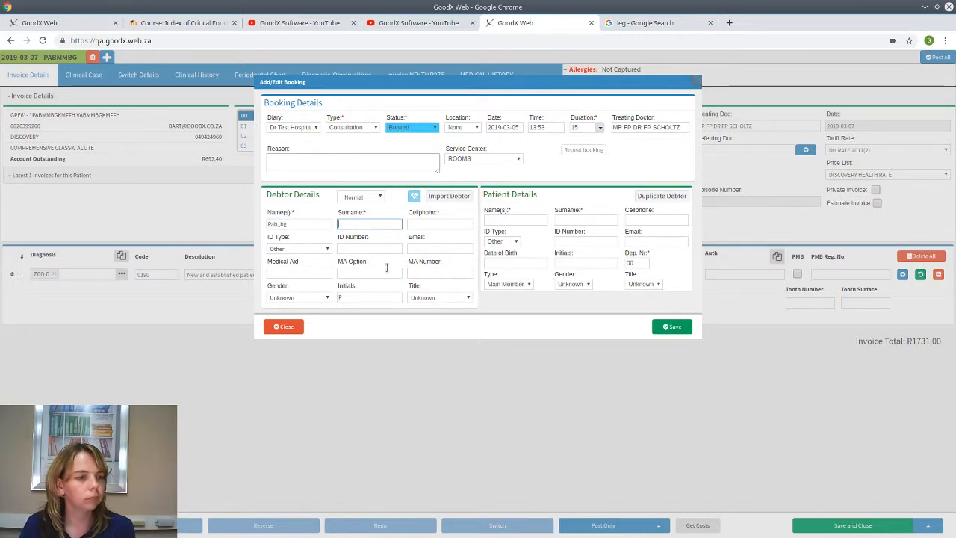
type("st")
key("Tab")
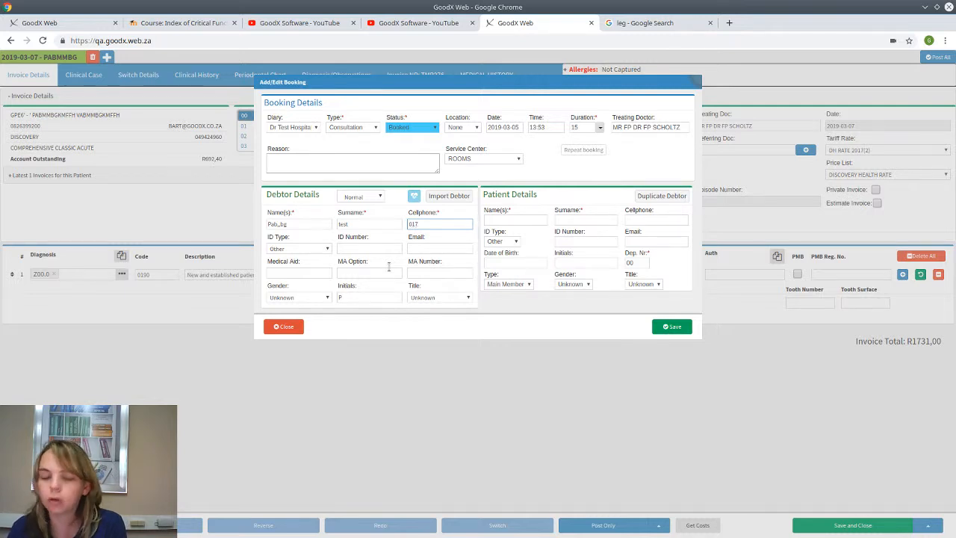
Try to save the additional booking and dismiss the warnings
left_click(672, 326)
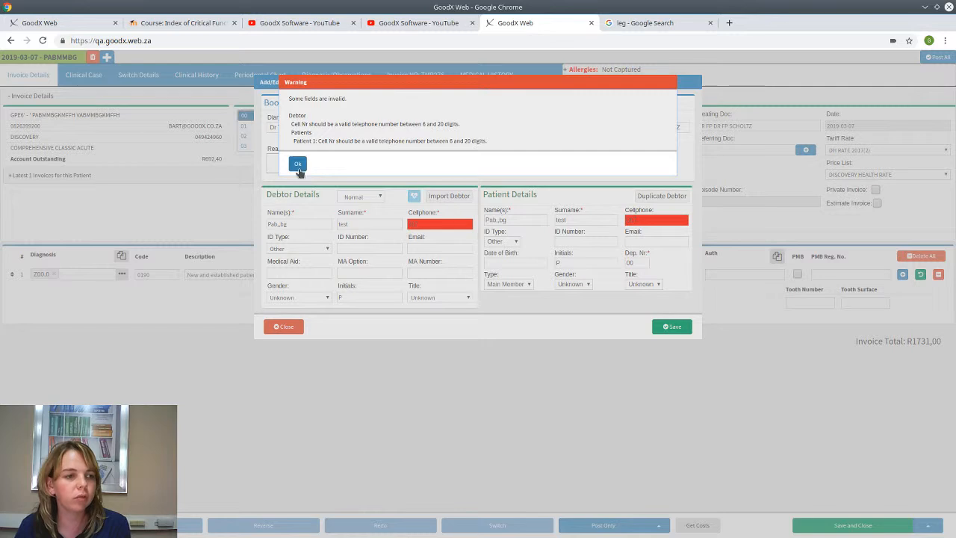
left_click(298, 166)
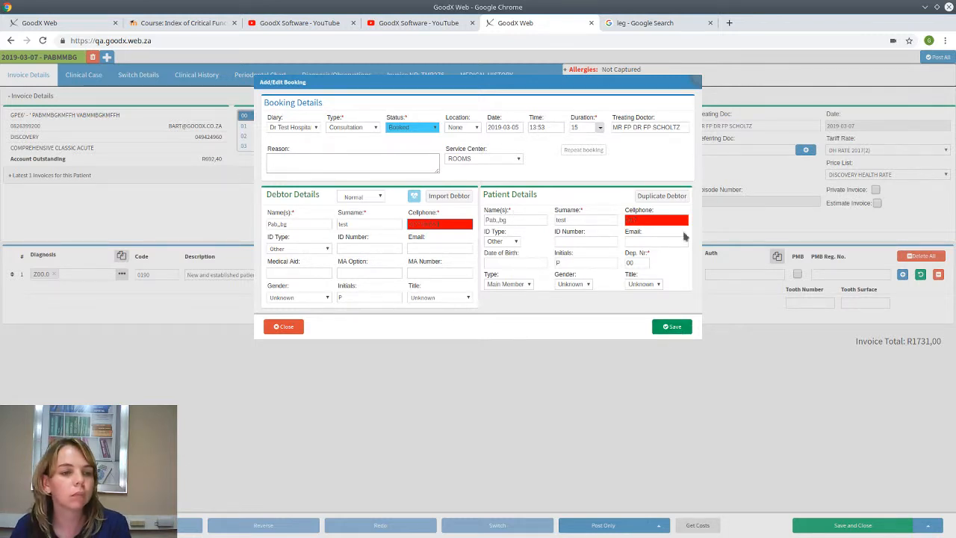
left_click(672, 326)
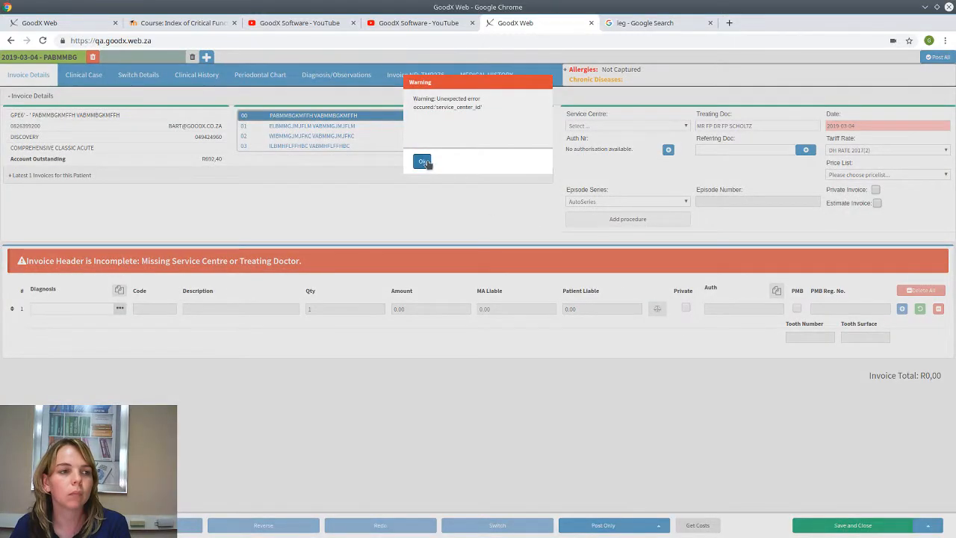
left_click(423, 161)
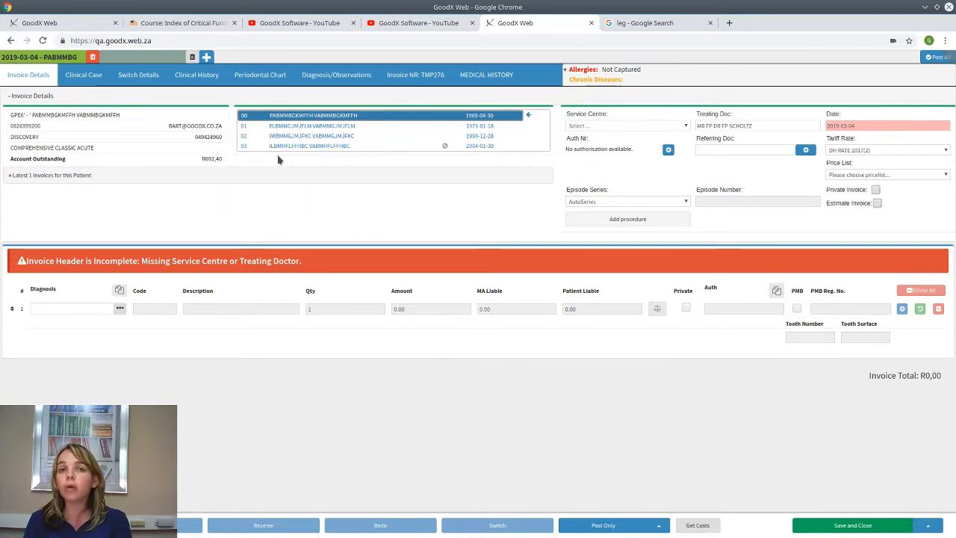
On the training.goodx.web.za site, discard the unsaved appointment and start an invoice for the fourth debtor in the list
left_click(34, 30)
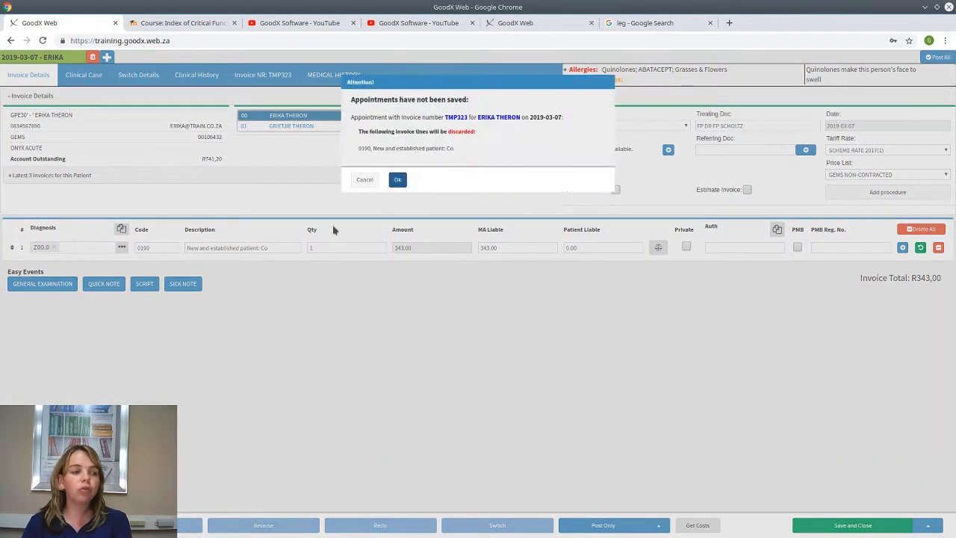
left_click(397, 177)
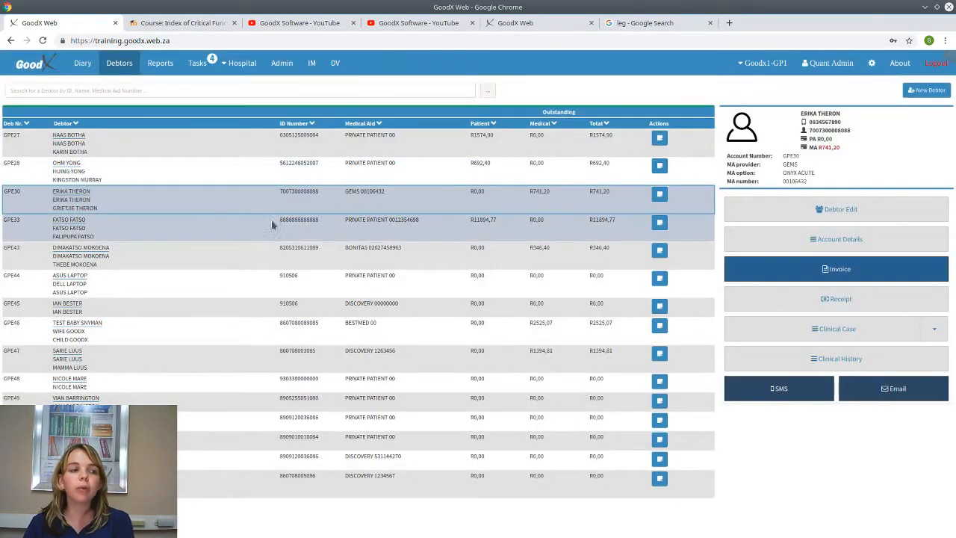
left_click(125, 226)
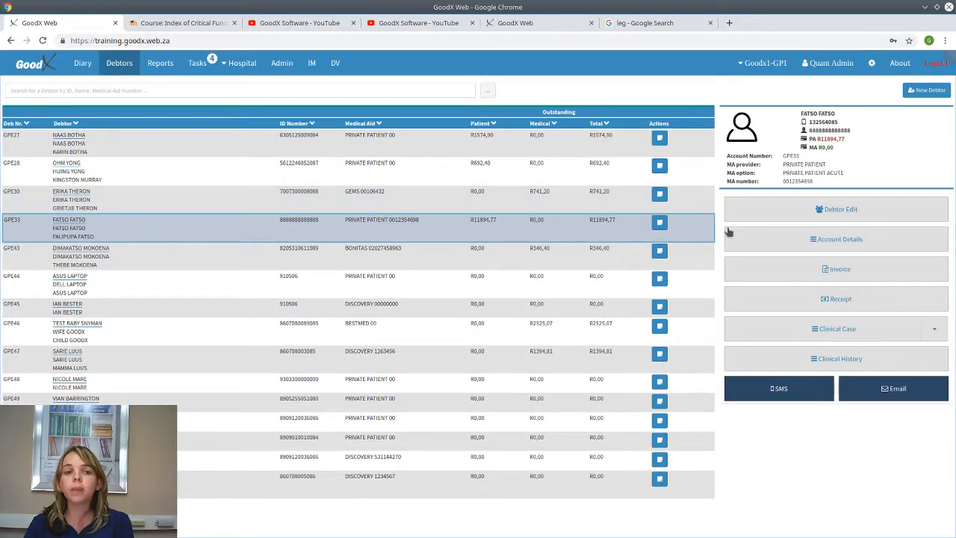
left_click(831, 272)
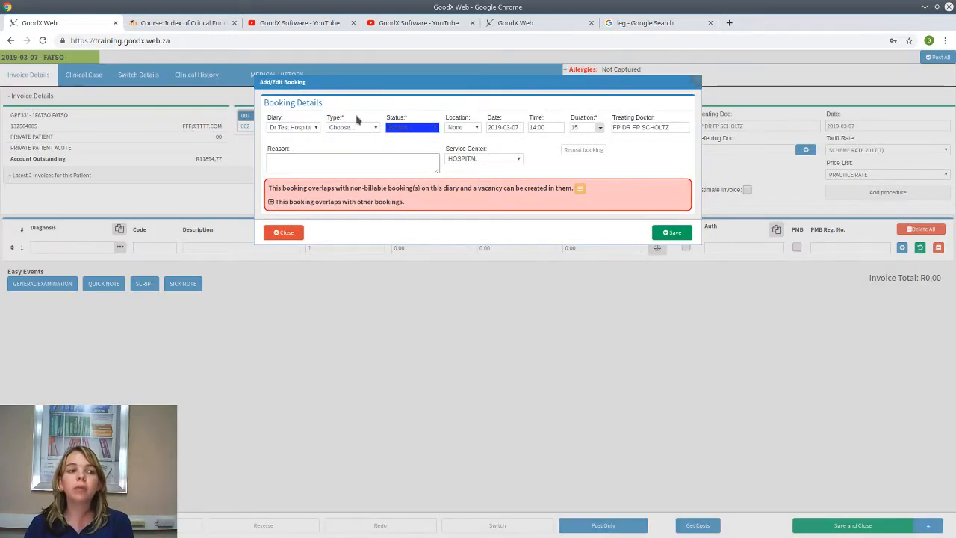
Set the new invoice's booking to type Consultation with the date 2019-03-05, and save the booking
left_click(350, 128)
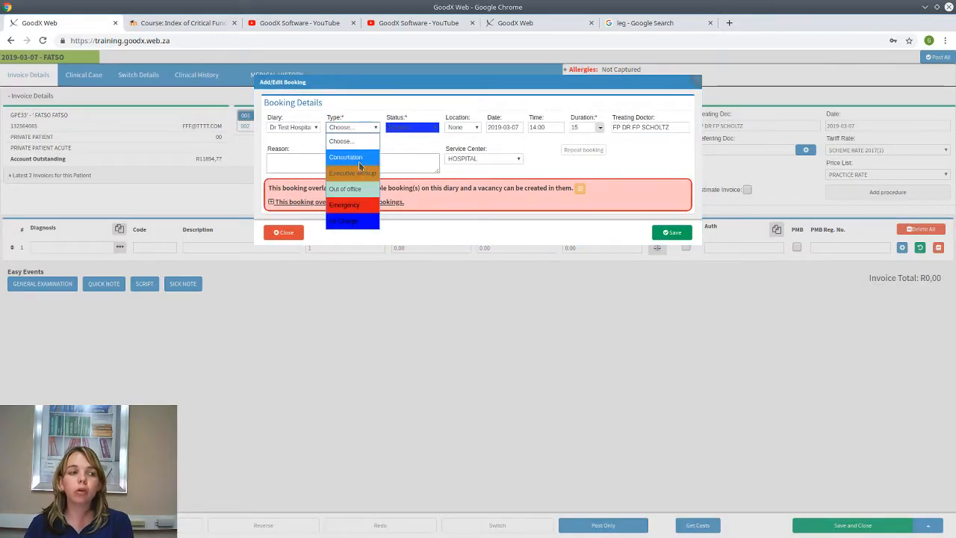
left_click(356, 159)
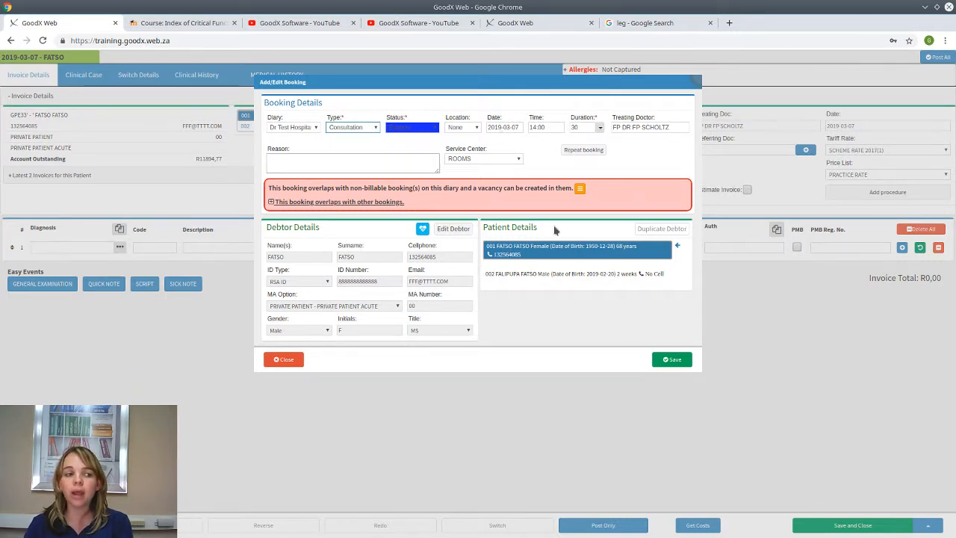
left_click(521, 128)
left_click(525, 189)
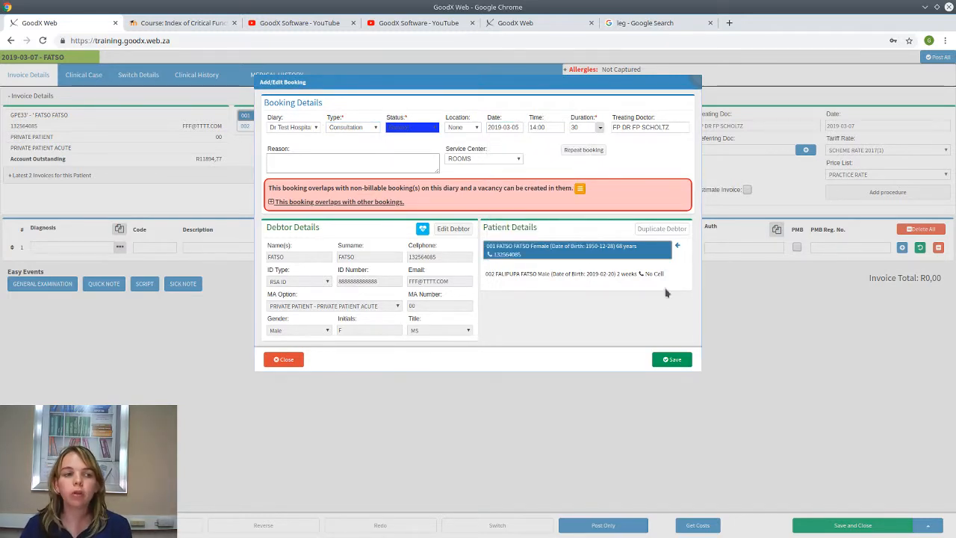
left_click(684, 362)
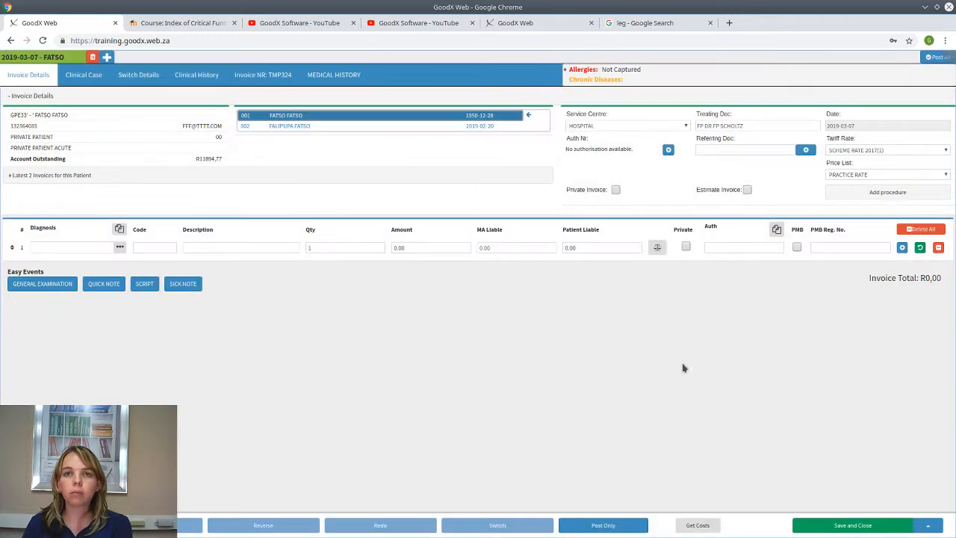
Add diagnosis Z00.0 and procedure code 0190 to the first line of the invoice
left_click(94, 248)
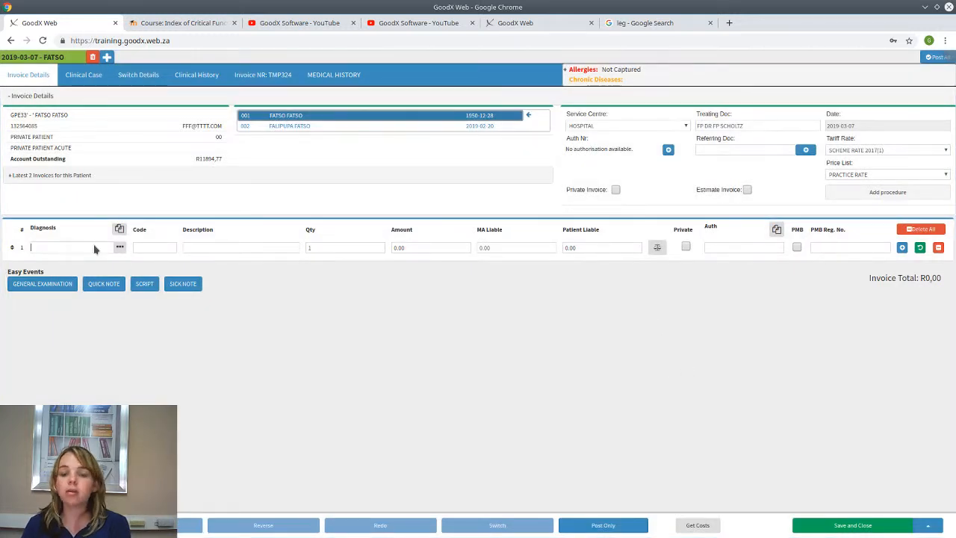
type("z00.0")
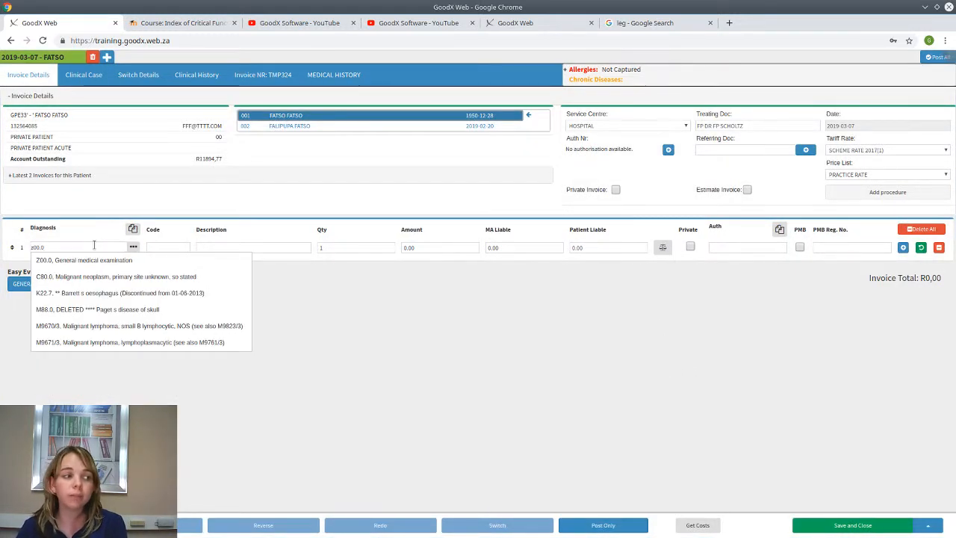
left_click(105, 266)
left_click(170, 247)
type("019")
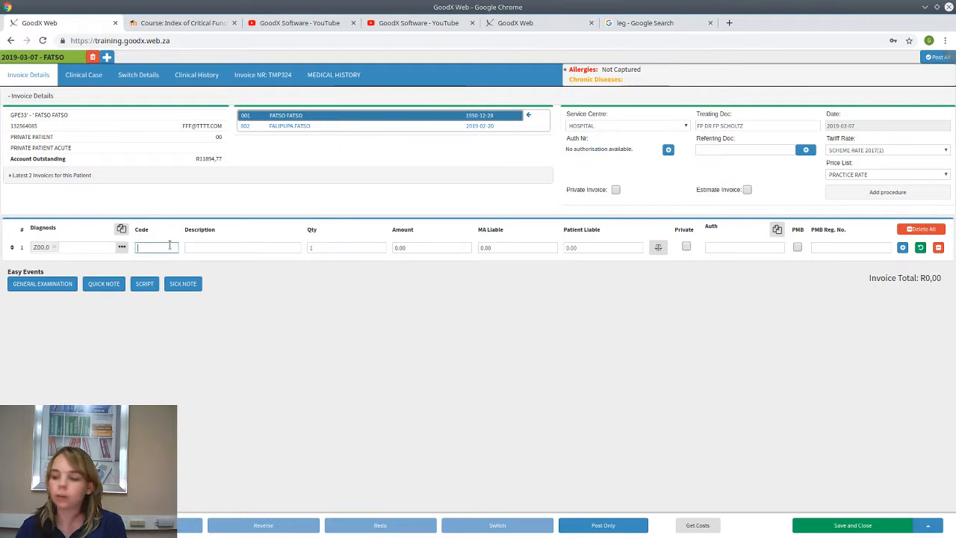
key("Return")
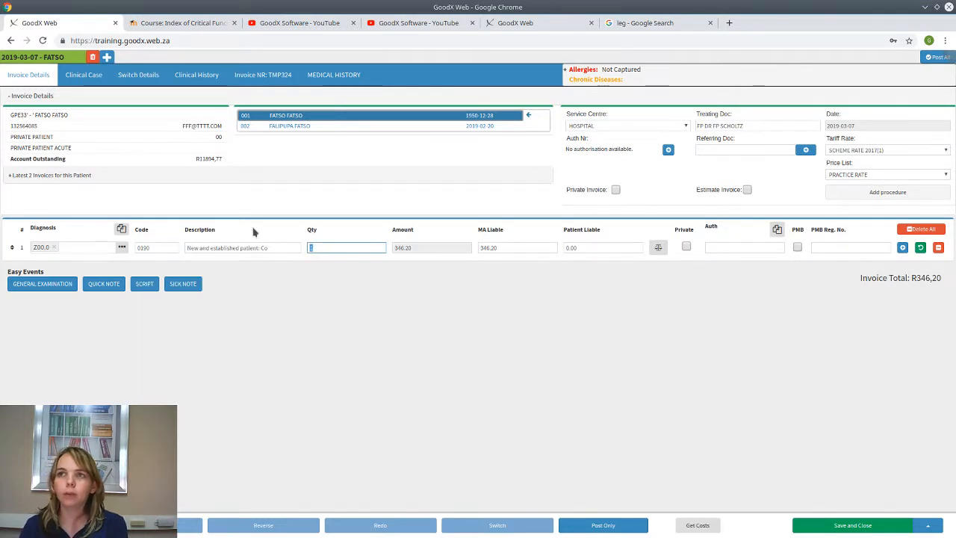
Start an additional booking for the patient in the Dr Test hospital diary, dated 2019-03-06
left_click(107, 57)
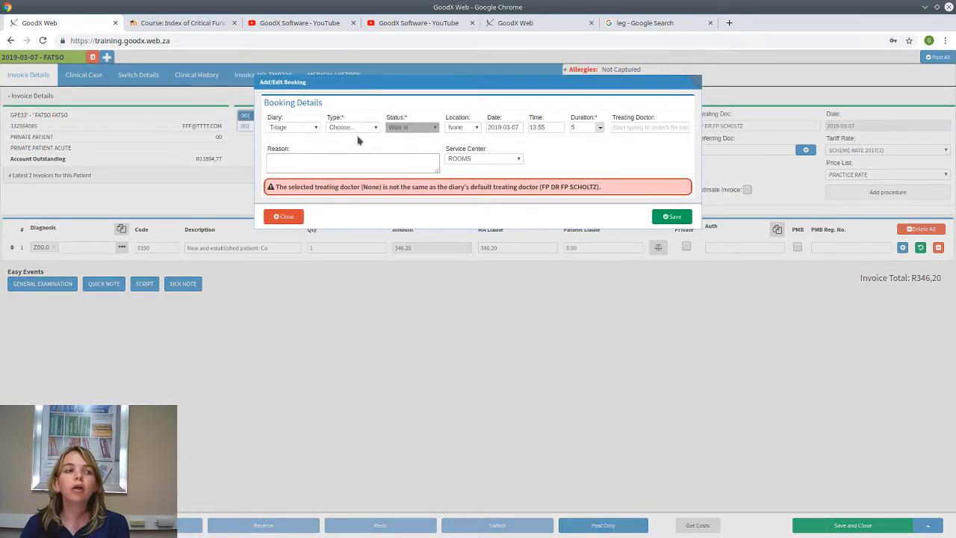
left_click(298, 129)
left_click(299, 141)
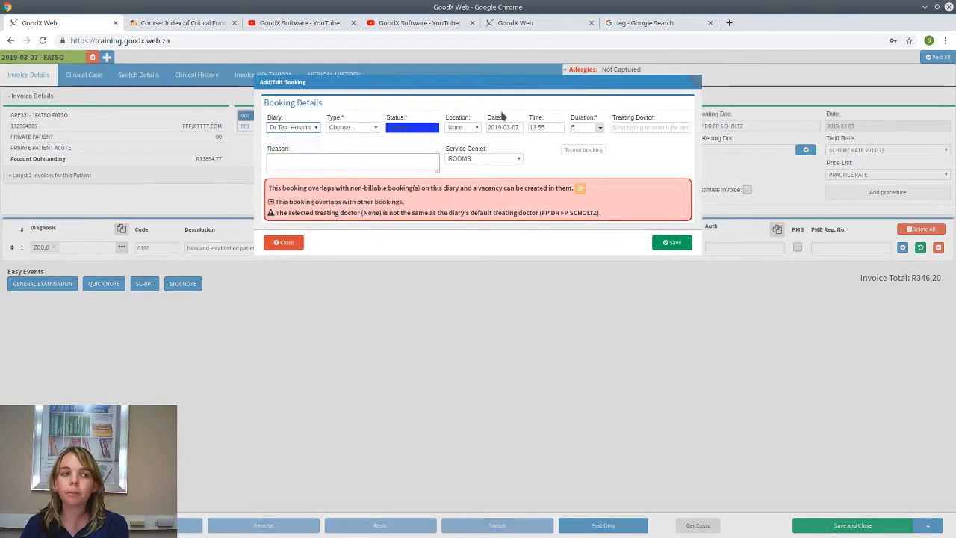
left_click(522, 127)
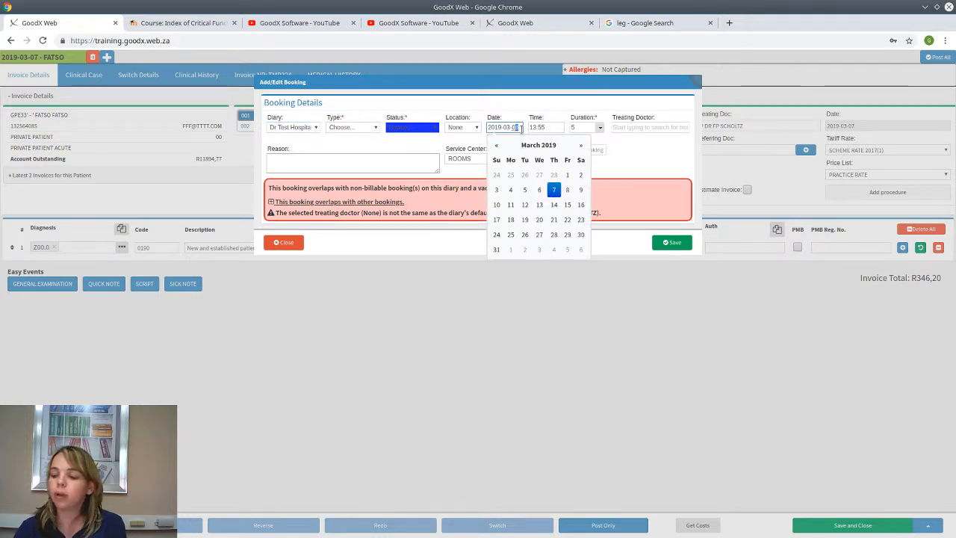
key("Tab")
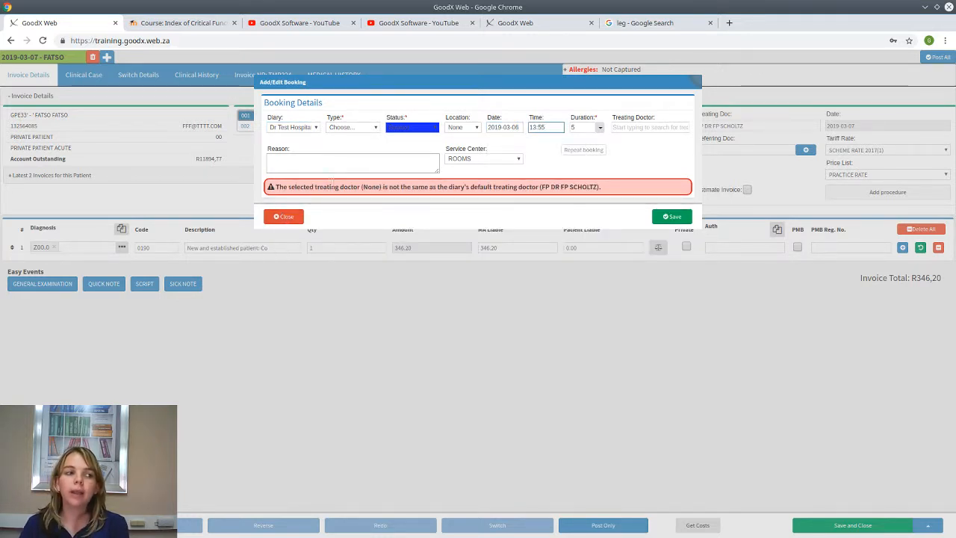
Assign the diary's default treating doctor to the additional booking and set its type to Consultation
left_click(629, 128)
type("f")
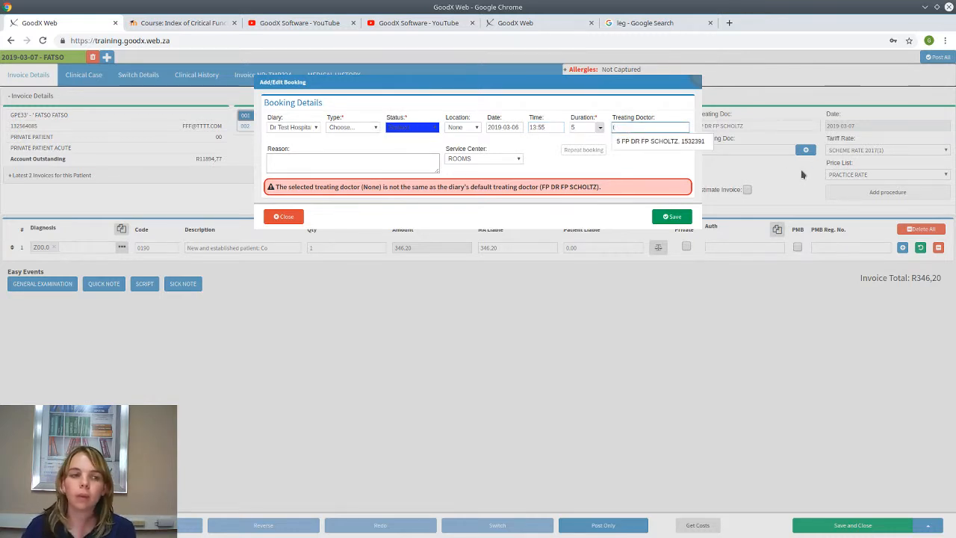
left_click(692, 144)
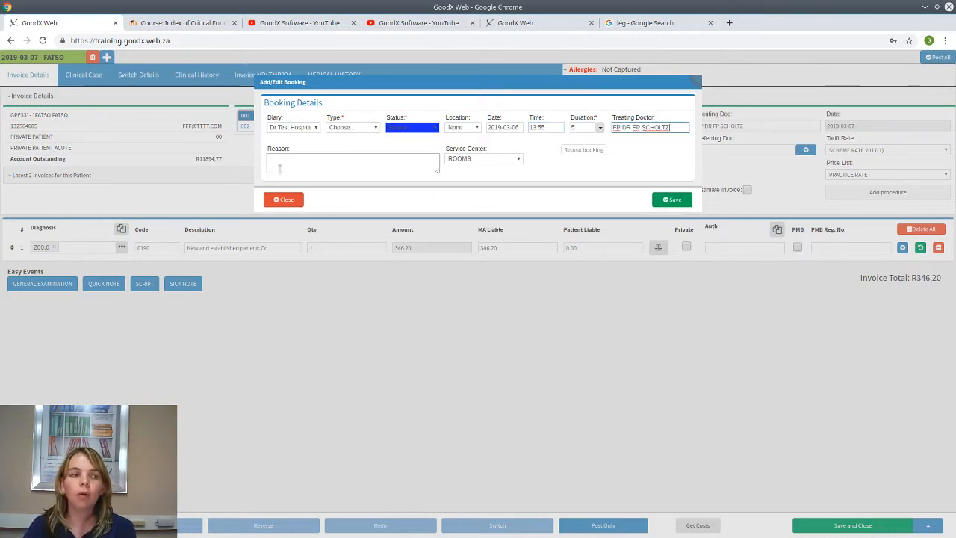
left_click(670, 199)
left_click(297, 189)
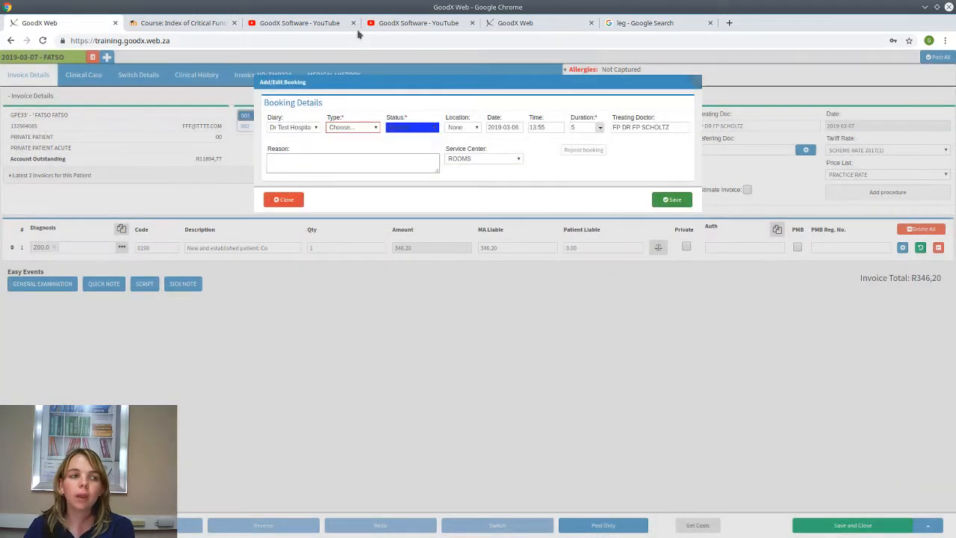
left_click(373, 128)
left_click(363, 155)
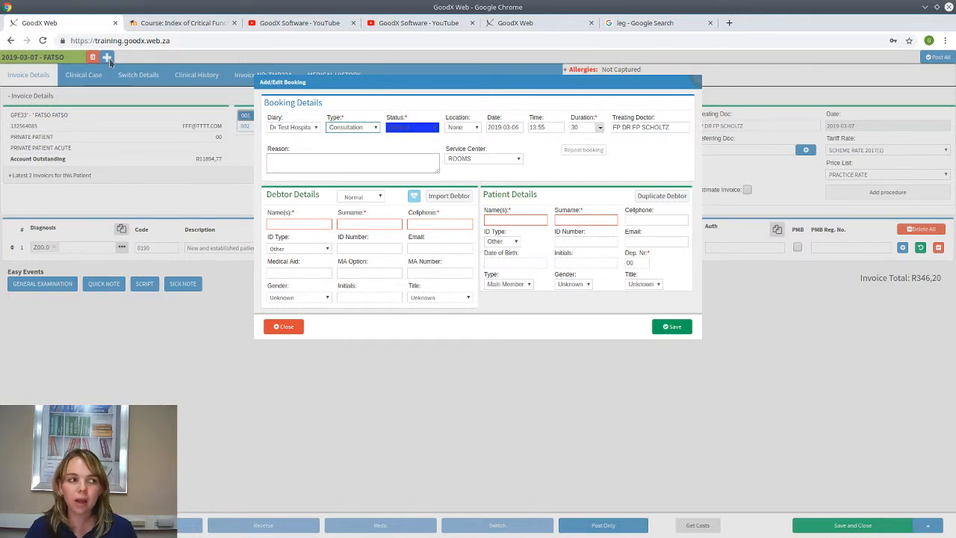
Close the additional booking without saving it and dismiss the warning
left_click(278, 326)
left_click(450, 162)
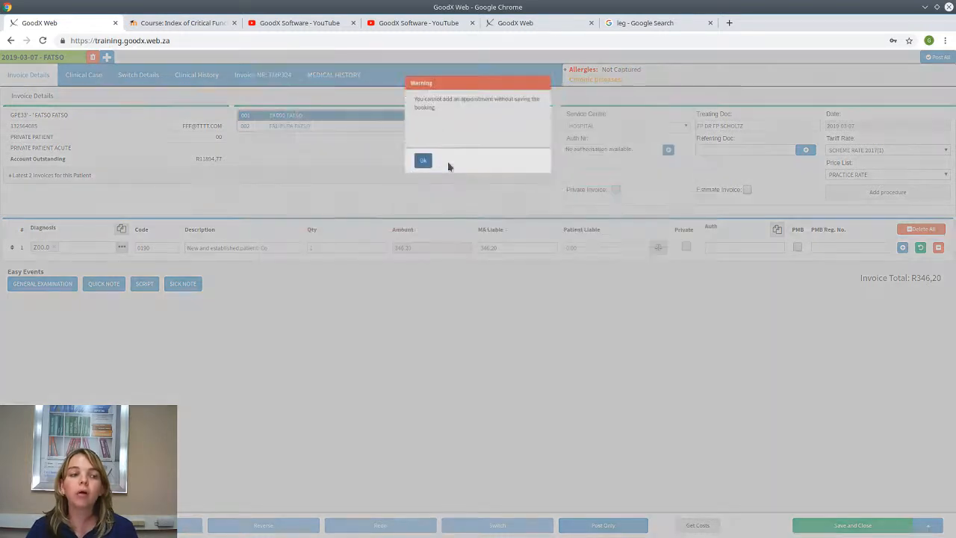
left_click(422, 161)
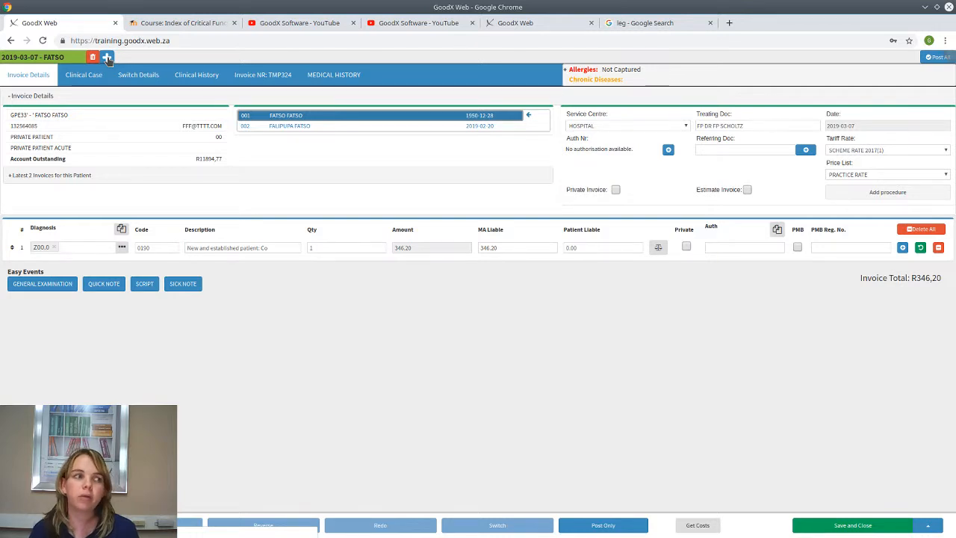
Switch to the Index of Critical Functions course in the GoodX Learning Centre
left_click(279, 75)
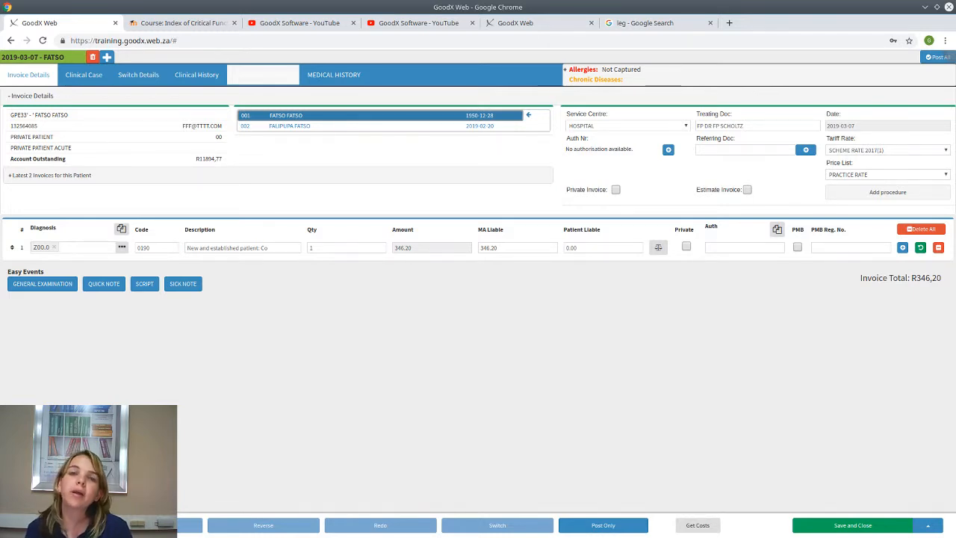
left_click(172, 23)
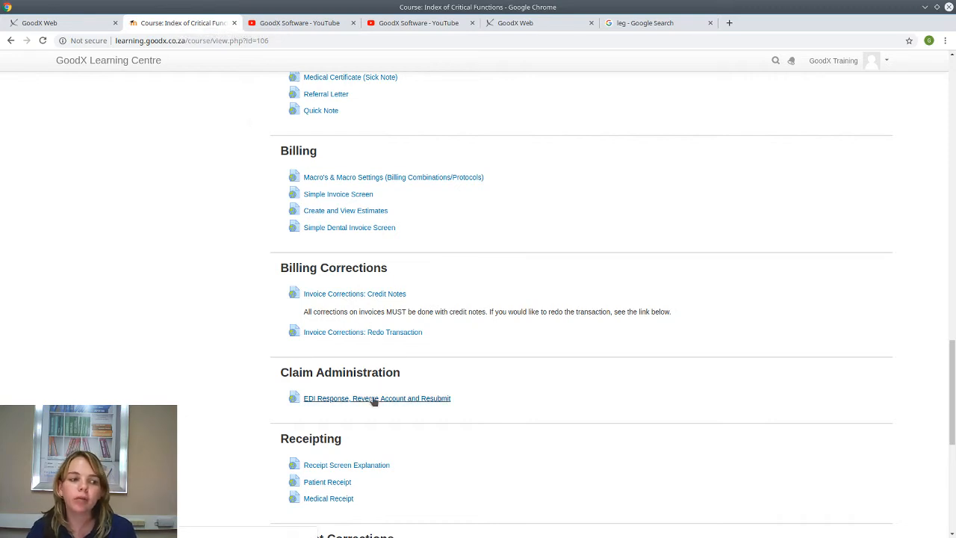